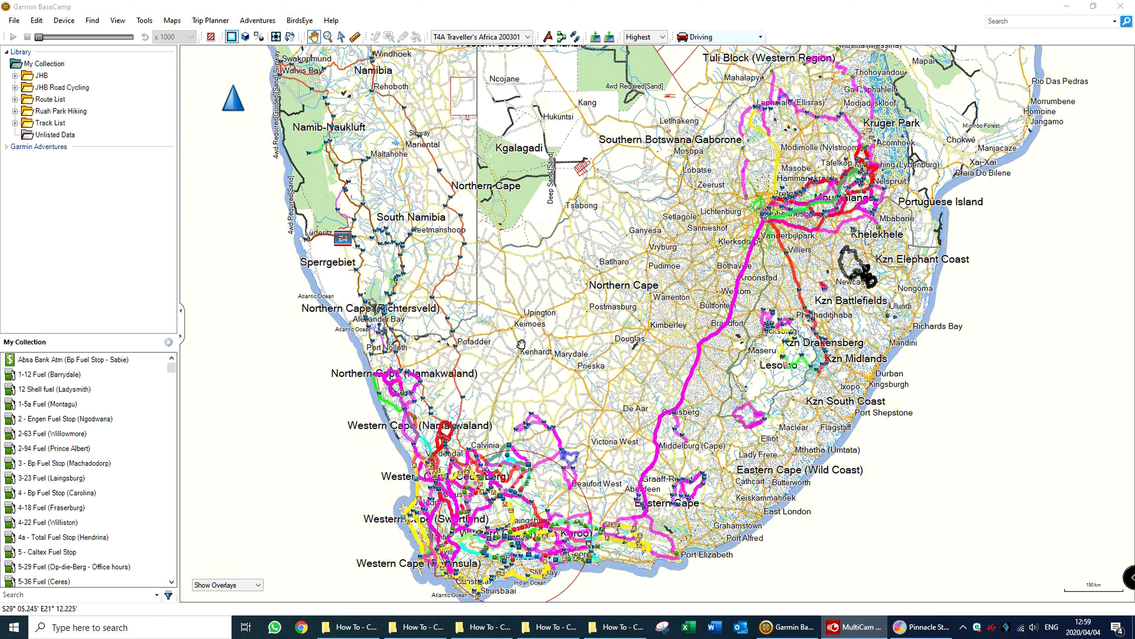
# - Select the whole Library and enlarge the item list beneath the folder tree
pyautogui.moveTo(523, 354); pyautogui.dragTo(500, 296)
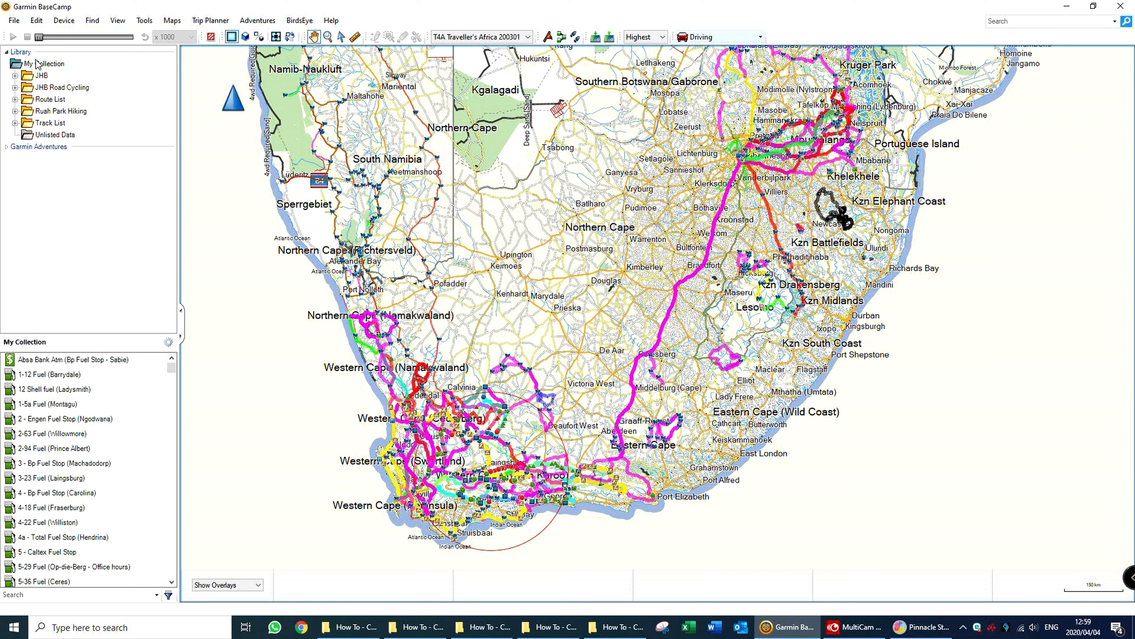
pyautogui.click(16, 53)
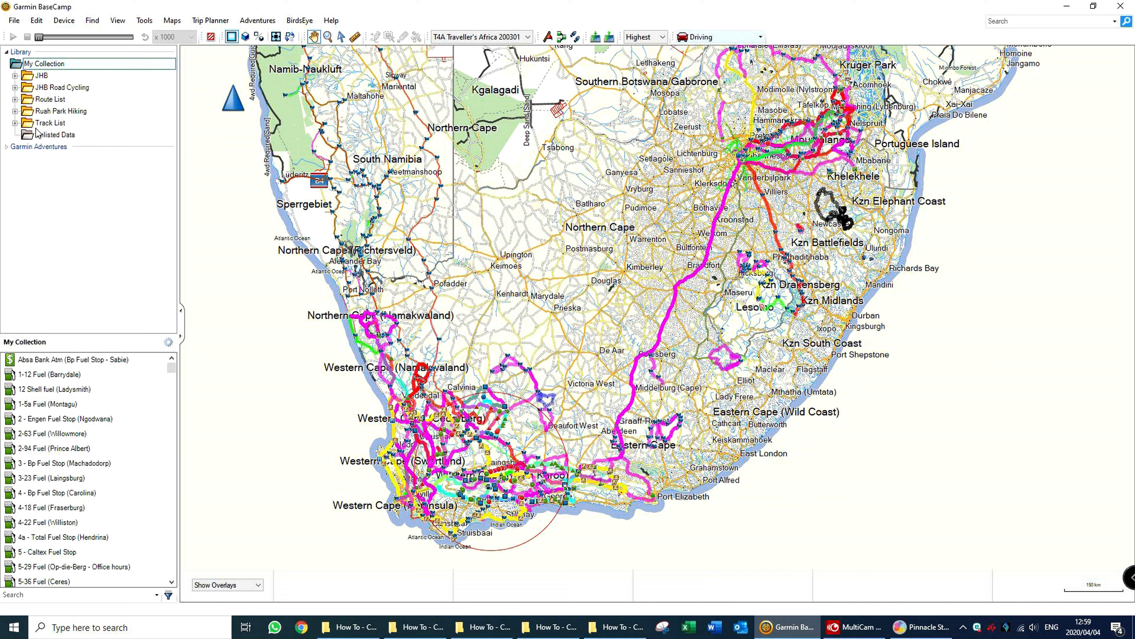
pyautogui.moveTo(75, 334)
pyautogui.mouseDown()
pyautogui.moveTo(68, 214)
pyautogui.moveTo(77, 298)
pyautogui.mouseUp()
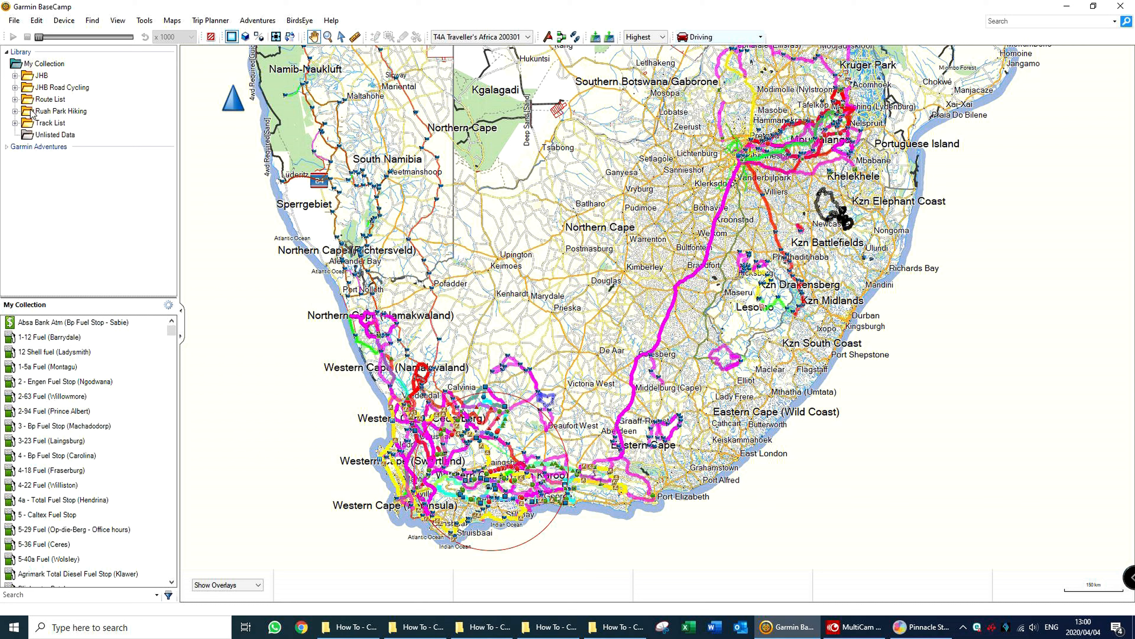
# - Examine the Route List subfolders from 3 Day Sabie GS through Dullstroom on the map, then collapse Route List
pyautogui.click(15, 100)
pyautogui.click(56, 112)
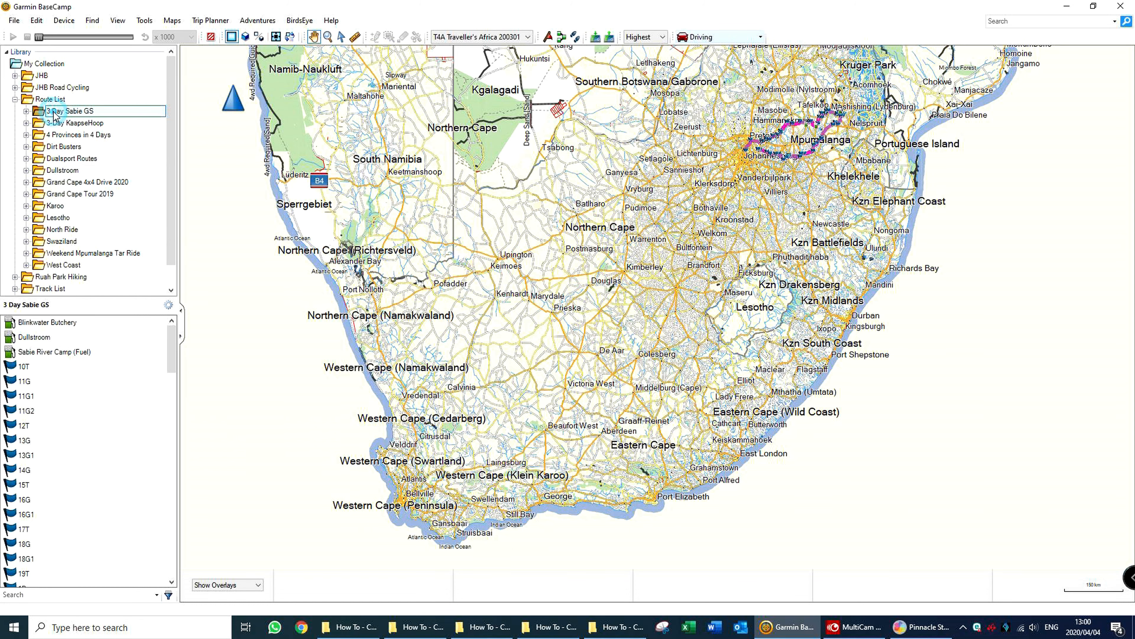
pyautogui.click(63, 124)
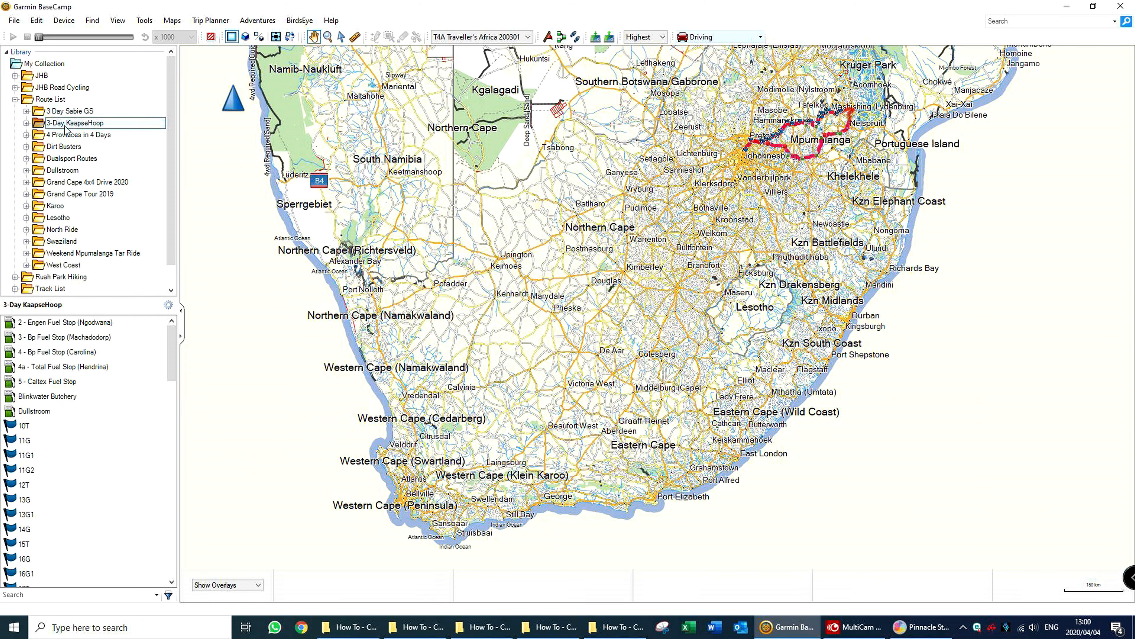
pyautogui.click(67, 135)
pyautogui.click(69, 148)
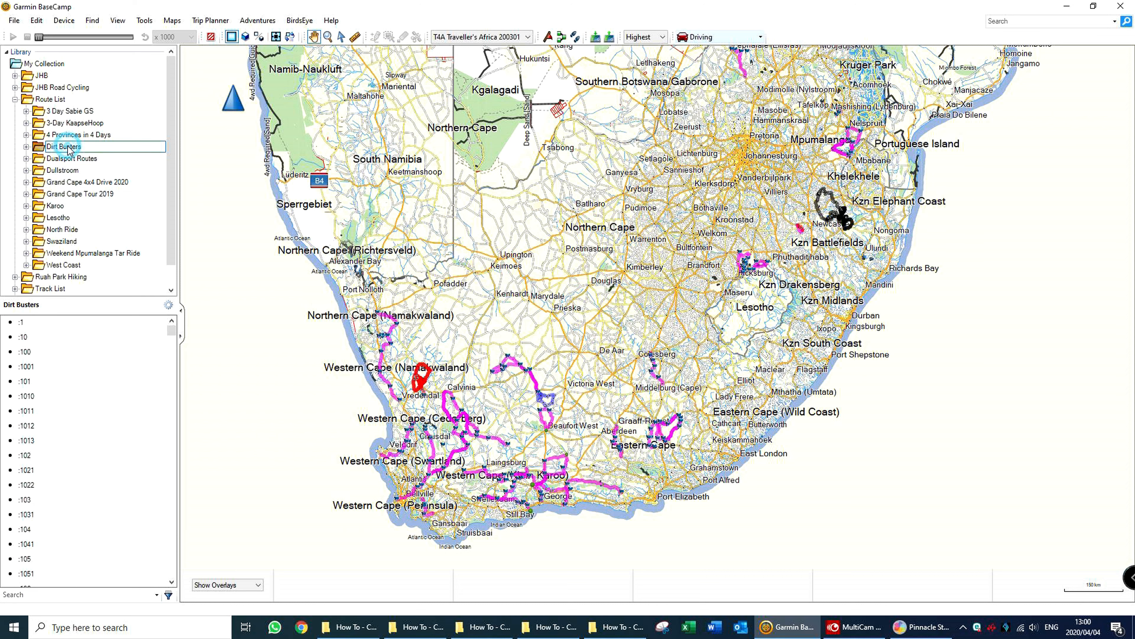
pyautogui.click(77, 161)
pyautogui.click(67, 170)
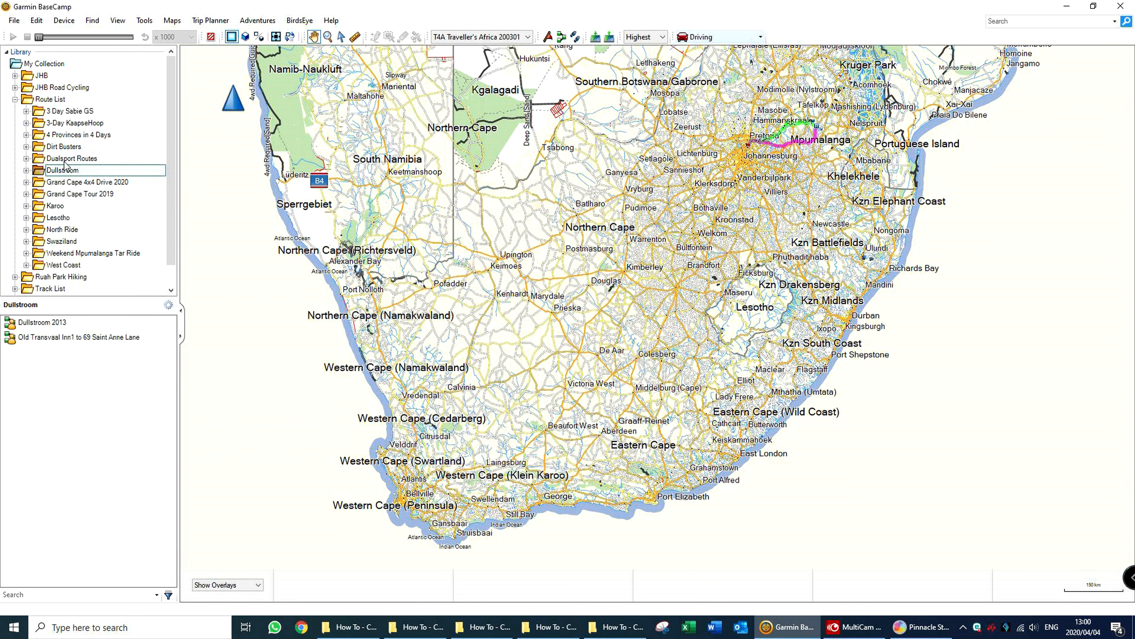
pyautogui.click(14, 99)
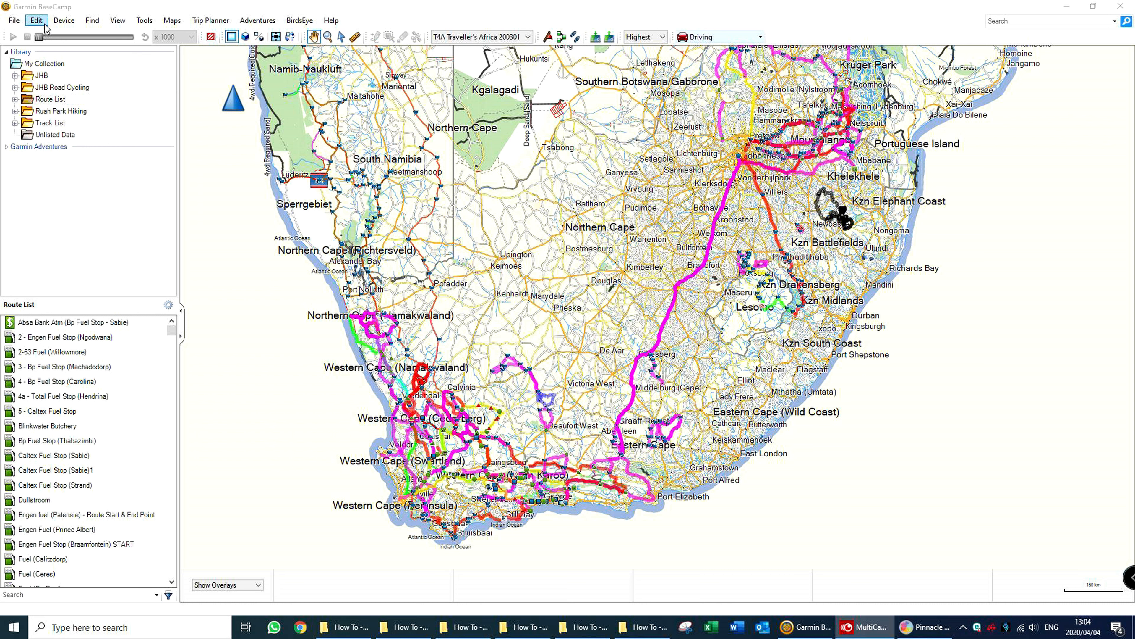
pyautogui.click(18, 25)
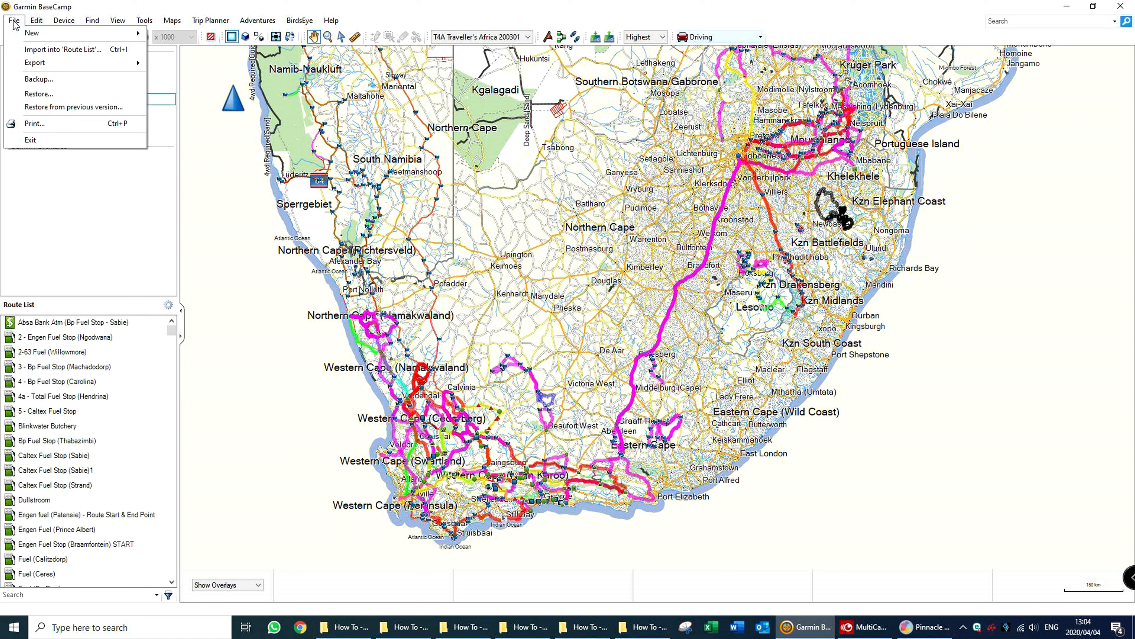
pyautogui.moveTo(38, 24)
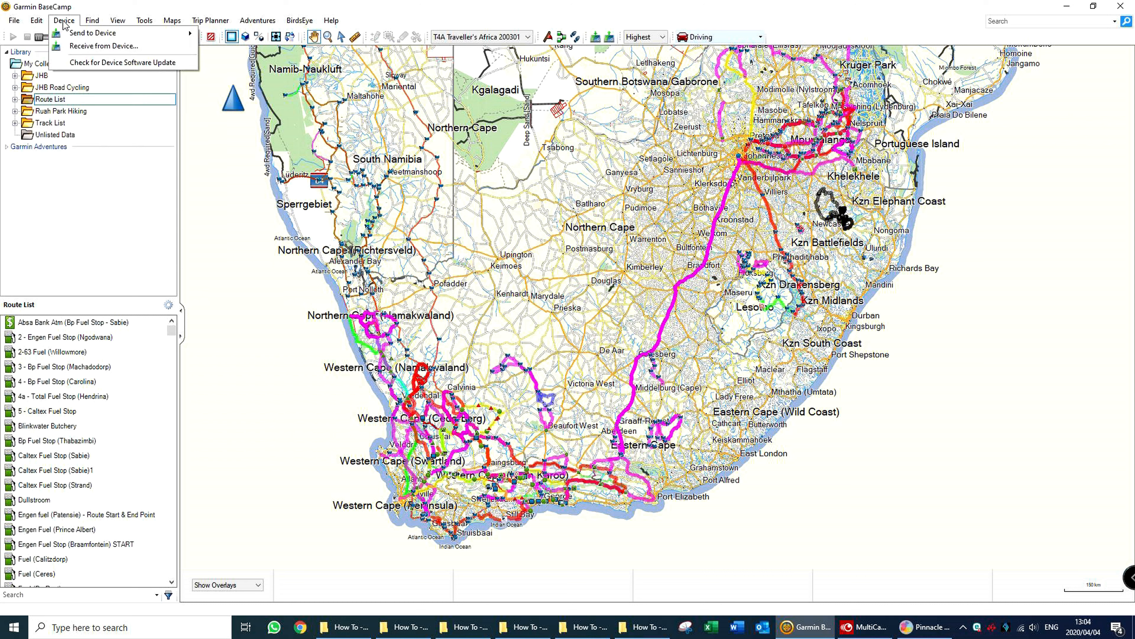
pyautogui.click(92, 22)
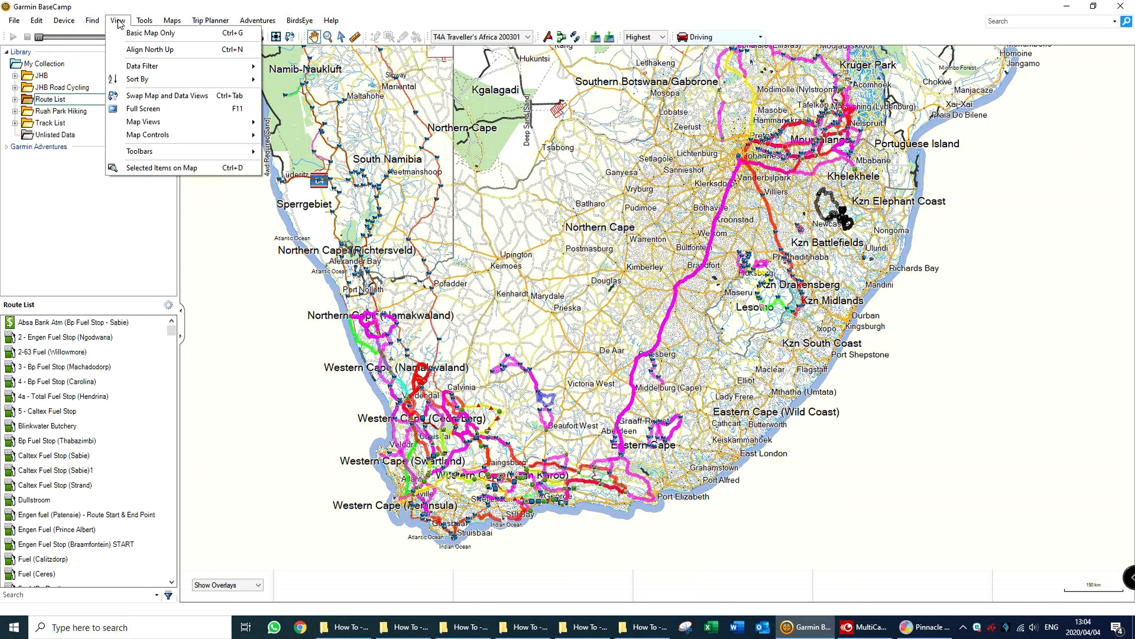
pyautogui.moveTo(145, 24)
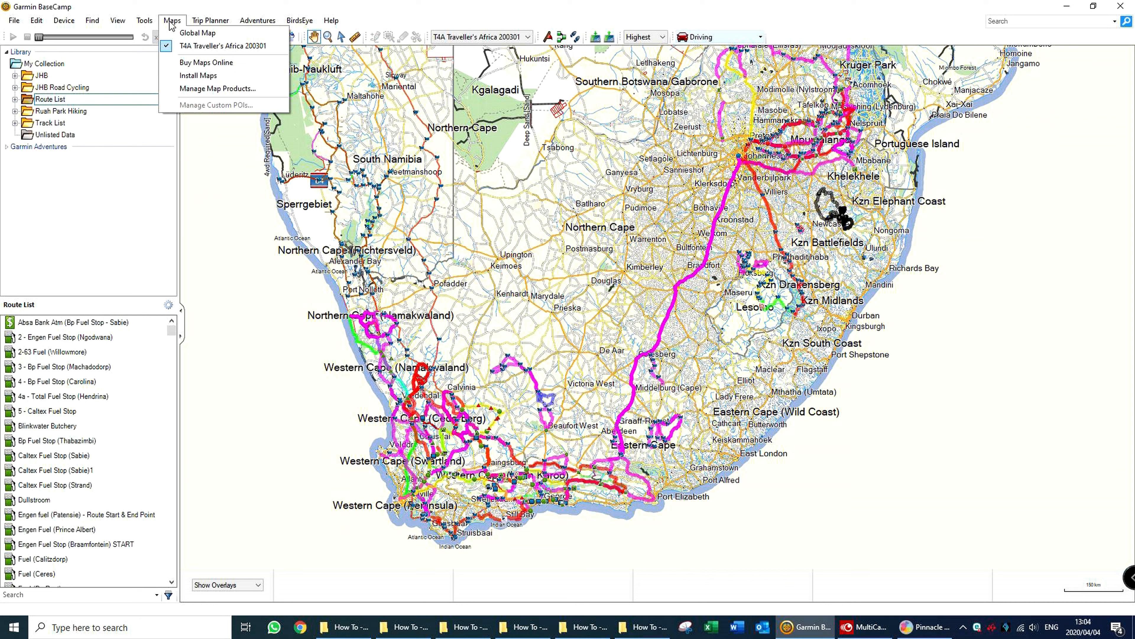
pyautogui.moveTo(244, 26)
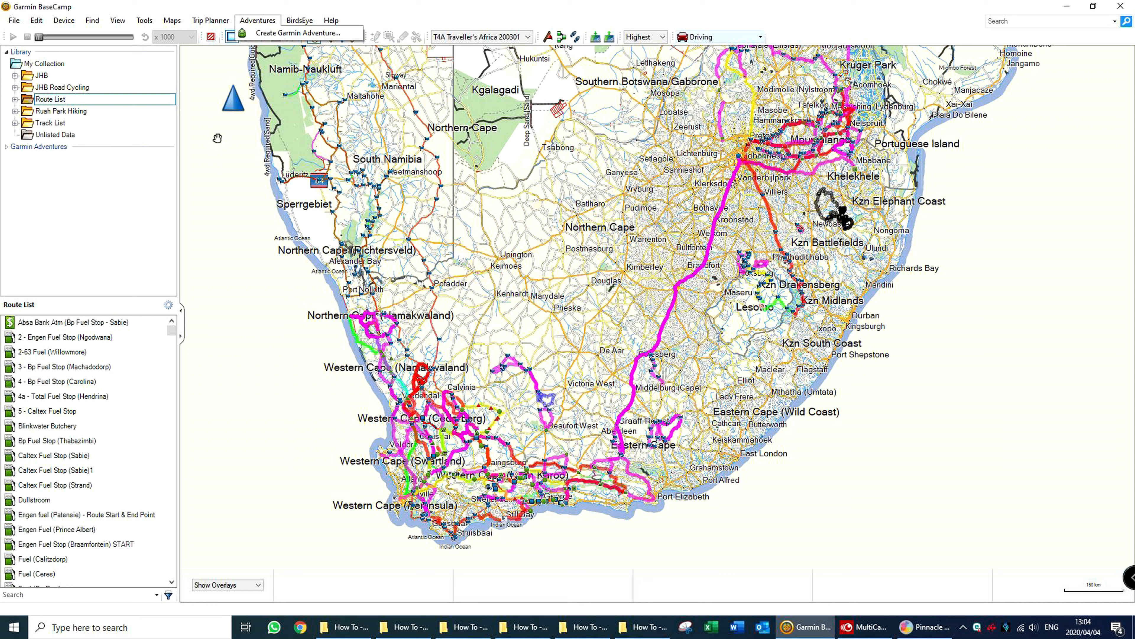
pyautogui.click(732, 12)
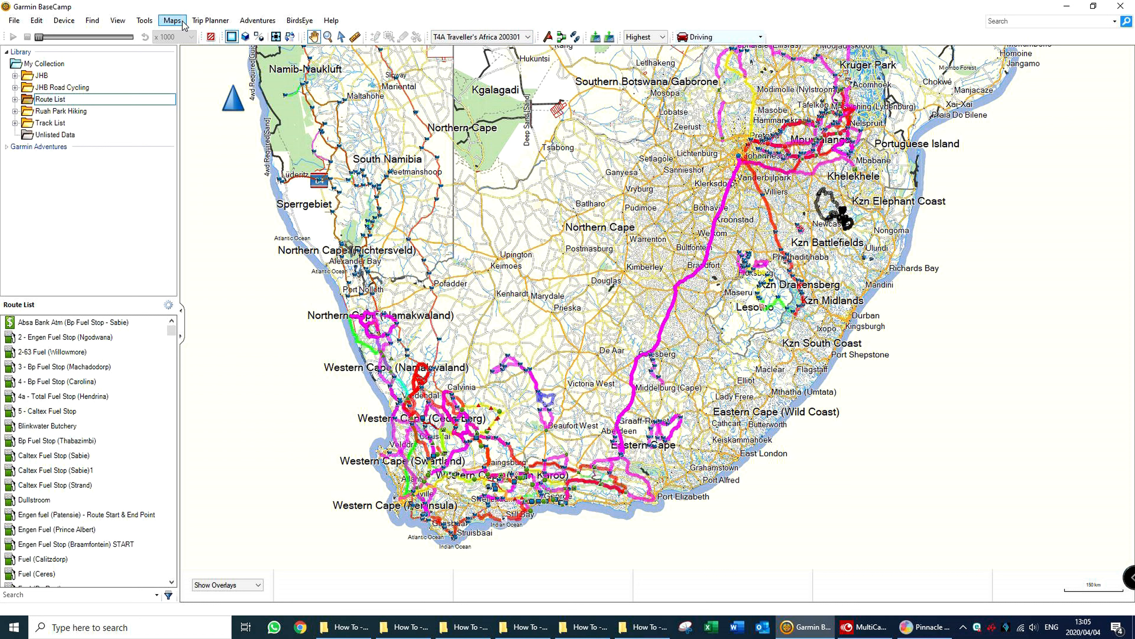
pyautogui.click(119, 23)
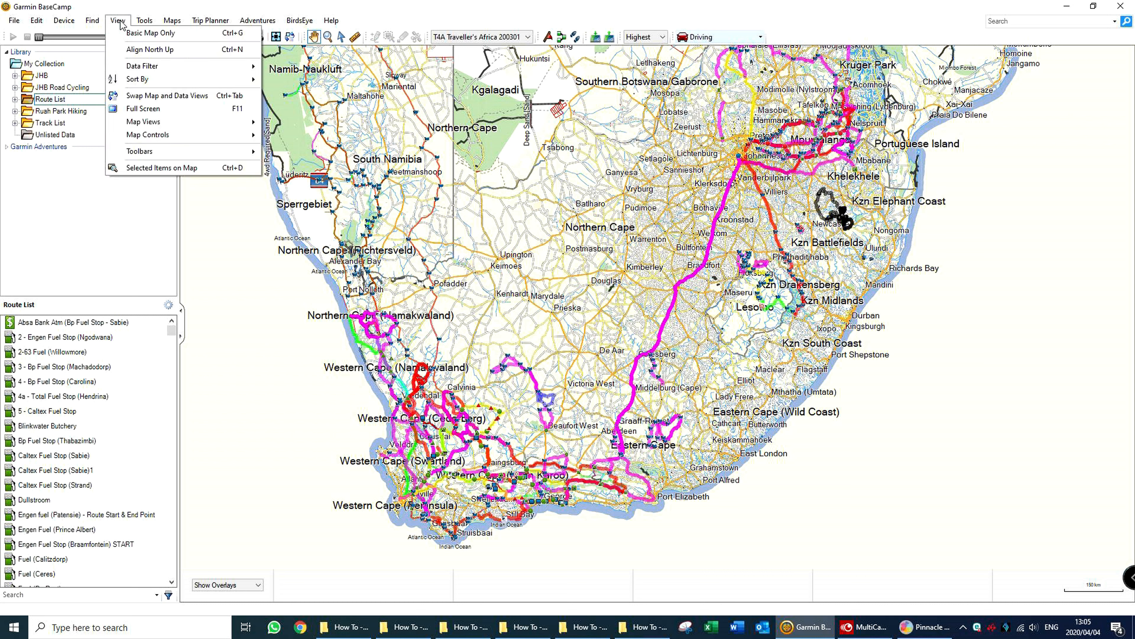
pyautogui.moveTo(211, 157)
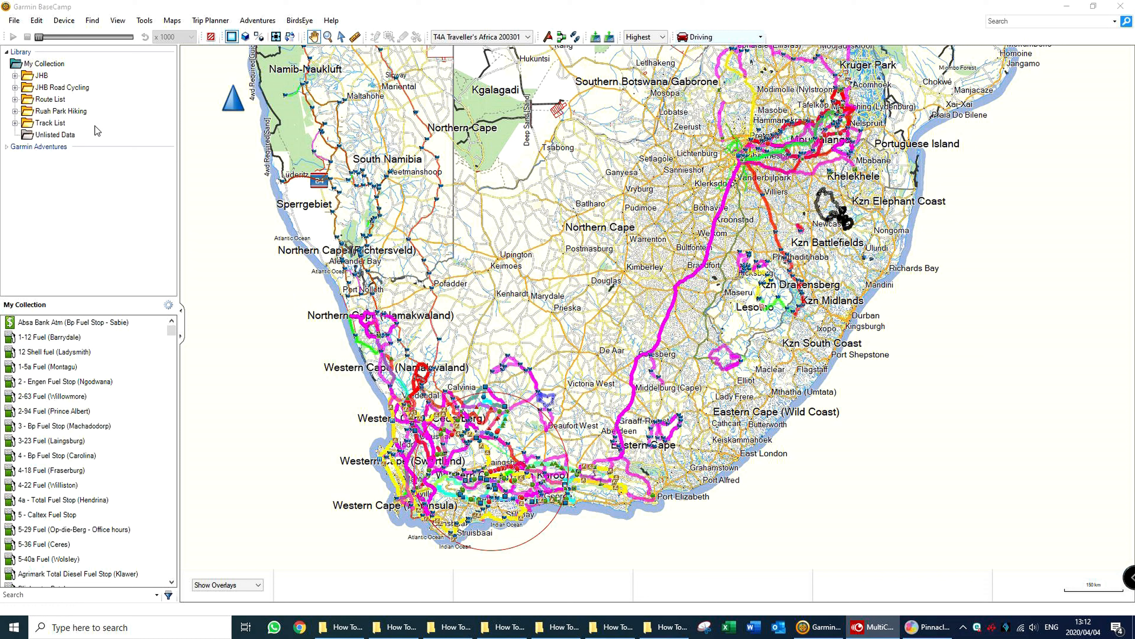
# - Examine all the routes and tracks in My Collection on the southern Africa map
pyautogui.click(29, 62)
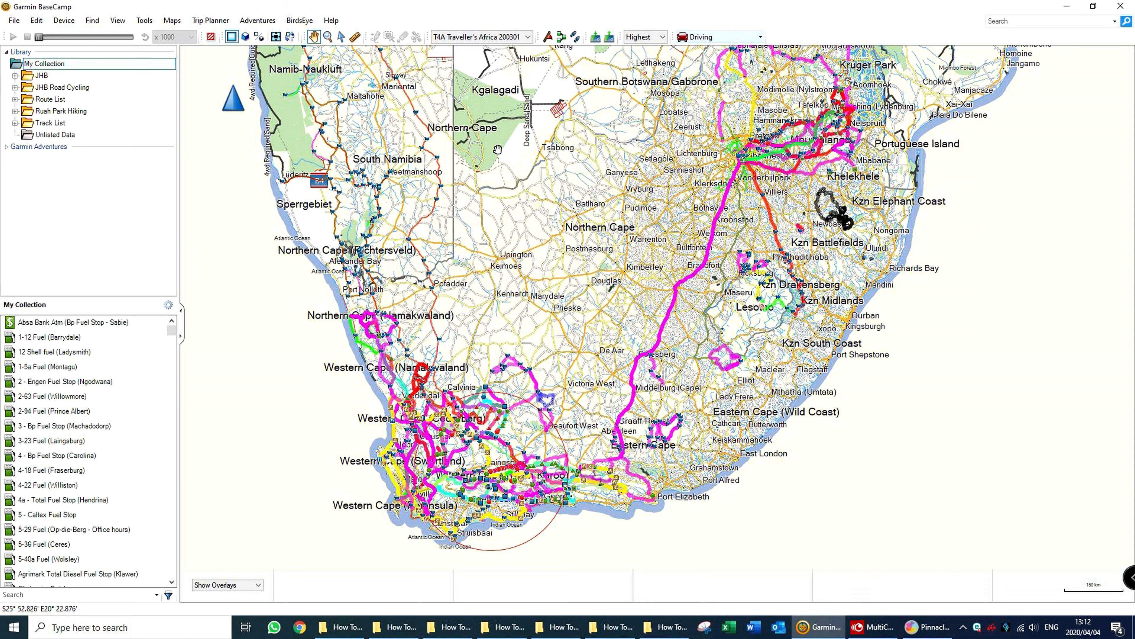
pyautogui.click(69, 63)
pyautogui.moveTo(587, 197); pyautogui.dragTo(577, 254)
pyautogui.scroll(-1, 591, 220)
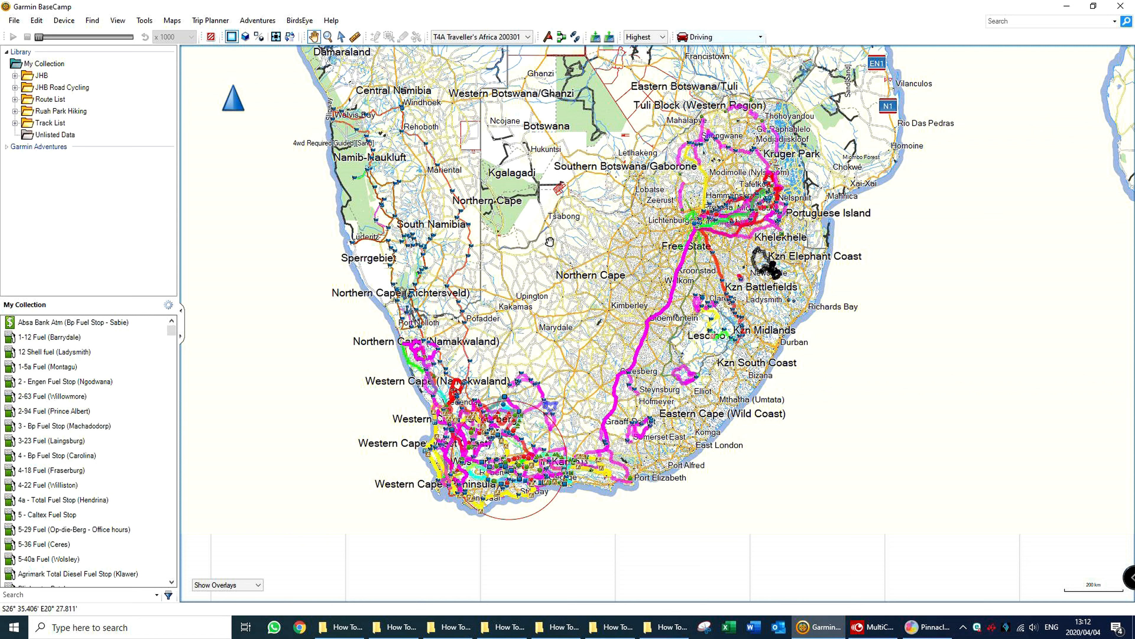
# - Examine the contents of the JHB, Ruah Park Hiking and Track List folders and their coverage on the map
pyautogui.click(42, 77)
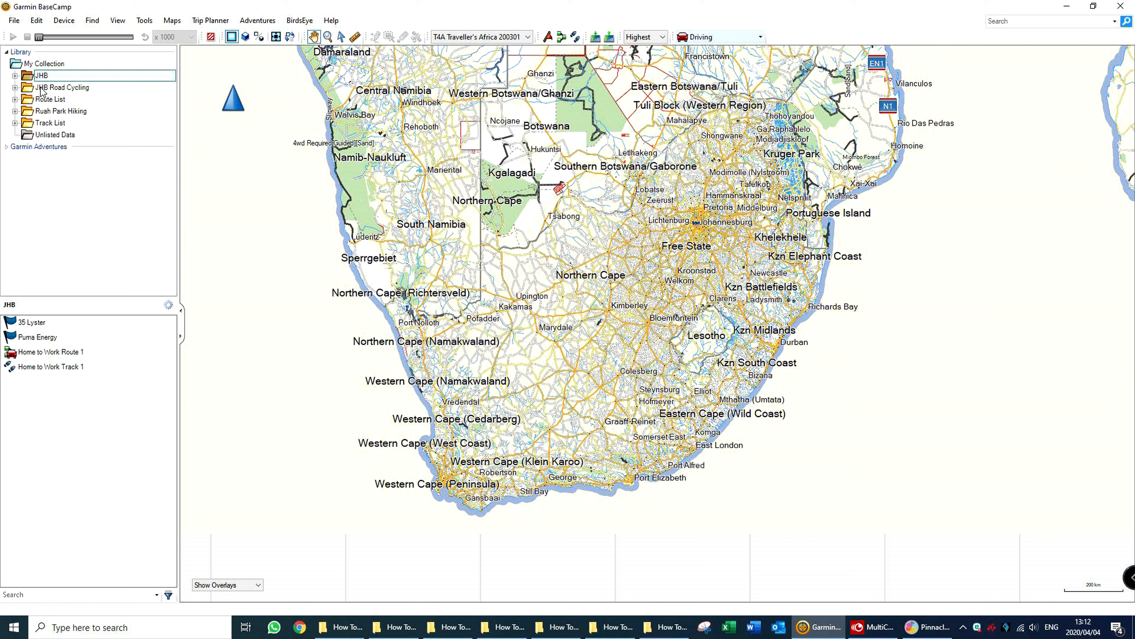
pyautogui.click(61, 113)
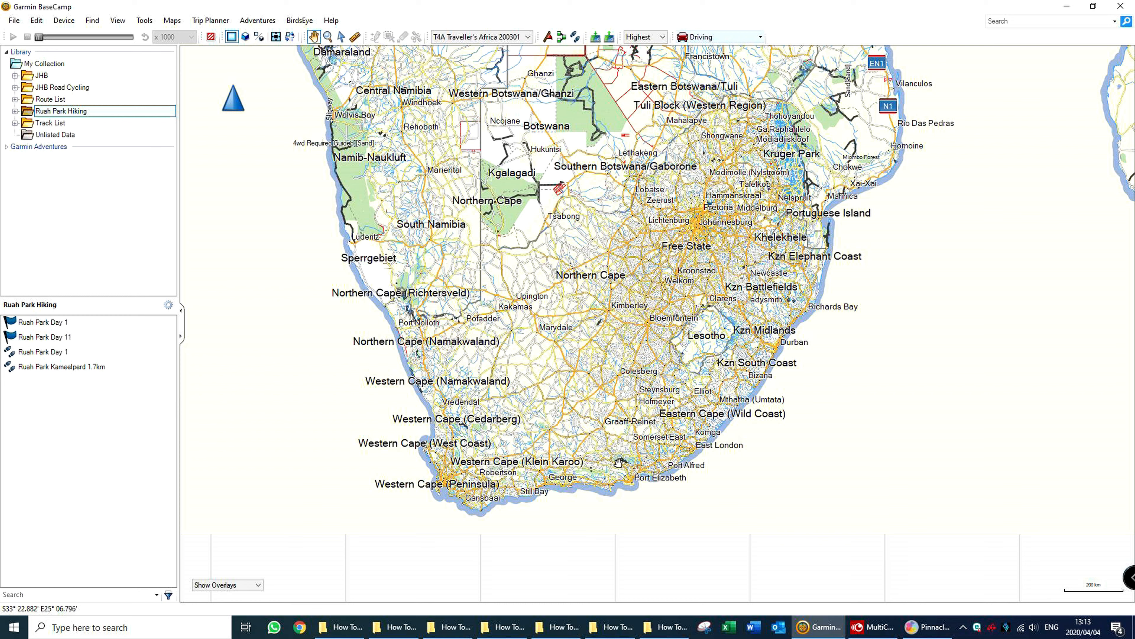
pyautogui.moveTo(721, 253); pyautogui.dragTo(693, 380)
pyautogui.scroll(2, 685, 346)
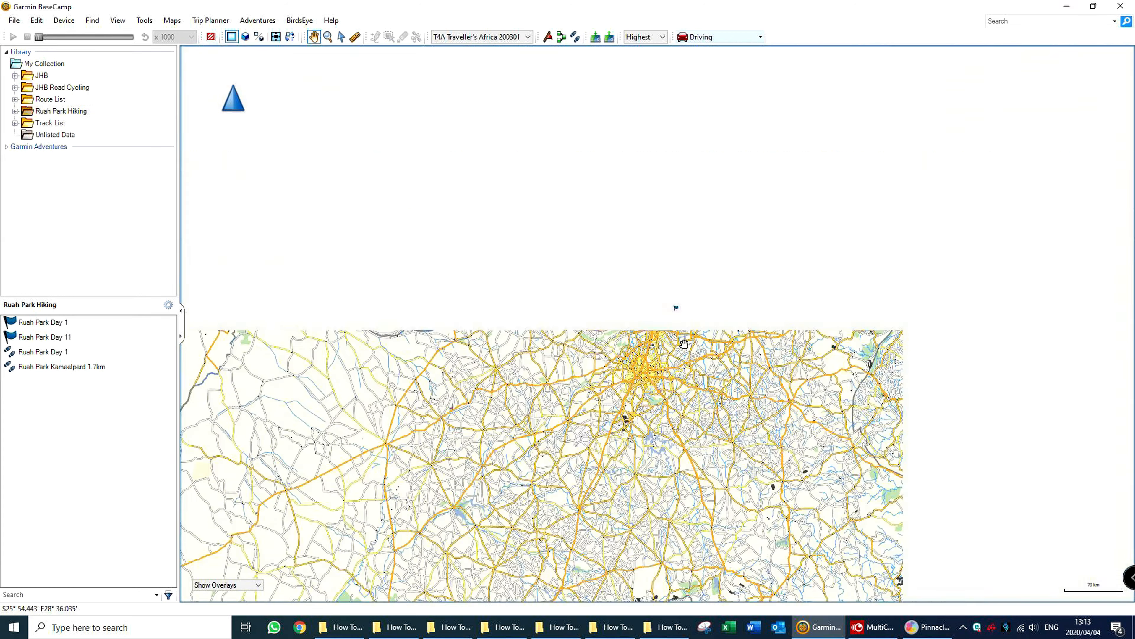
pyautogui.scroll(-2, 684, 344)
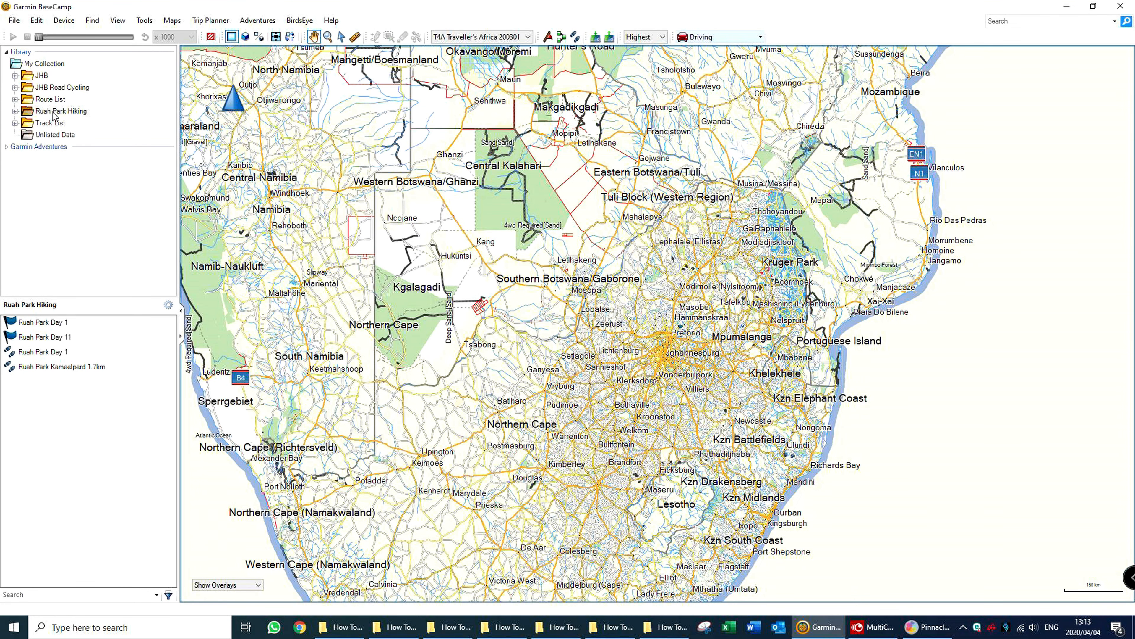
pyautogui.click(53, 124)
pyautogui.moveTo(495, 428); pyautogui.dragTo(537, 294)
# - Create a list folder named "How To..." in My Collection
pyautogui.click(43, 64)
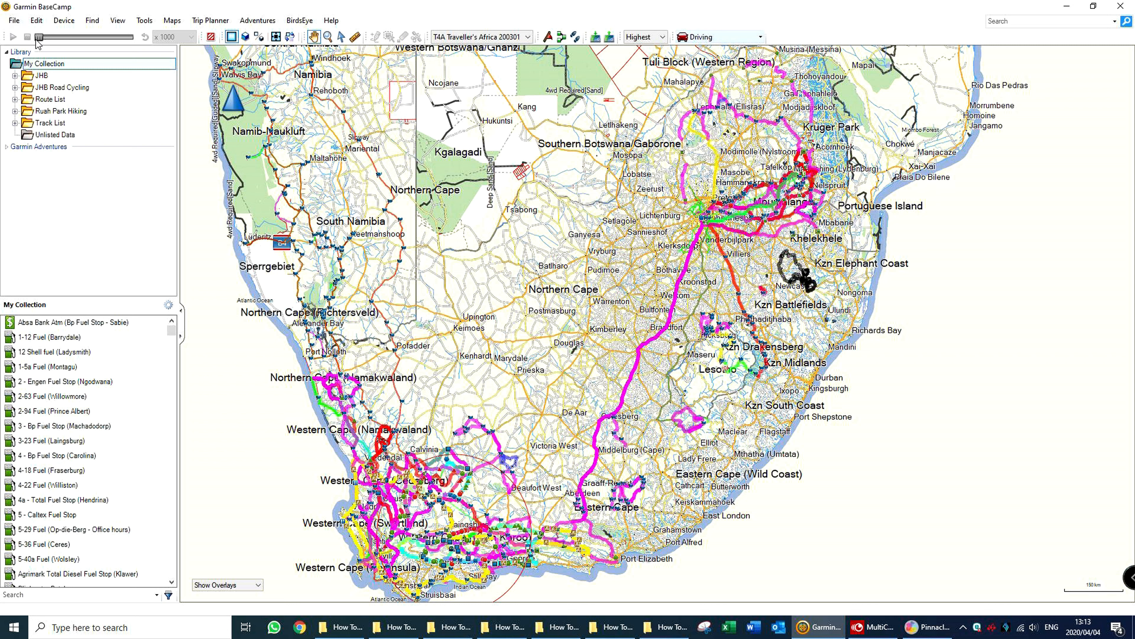
pyautogui.click(14, 20)
pyautogui.moveTo(41, 36)
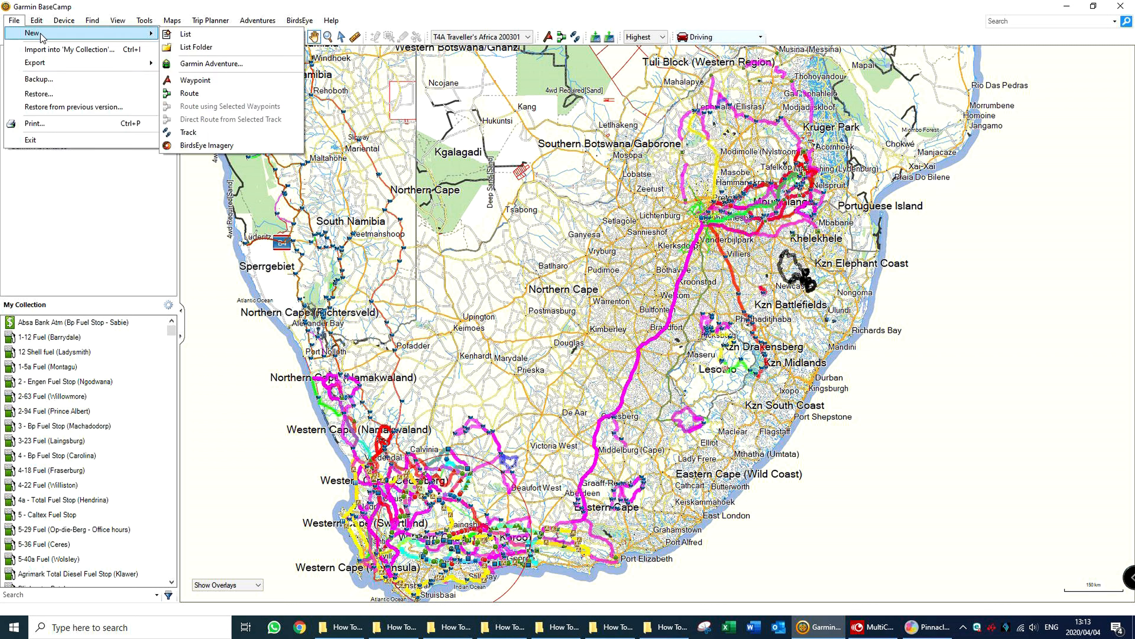
pyautogui.click(200, 52)
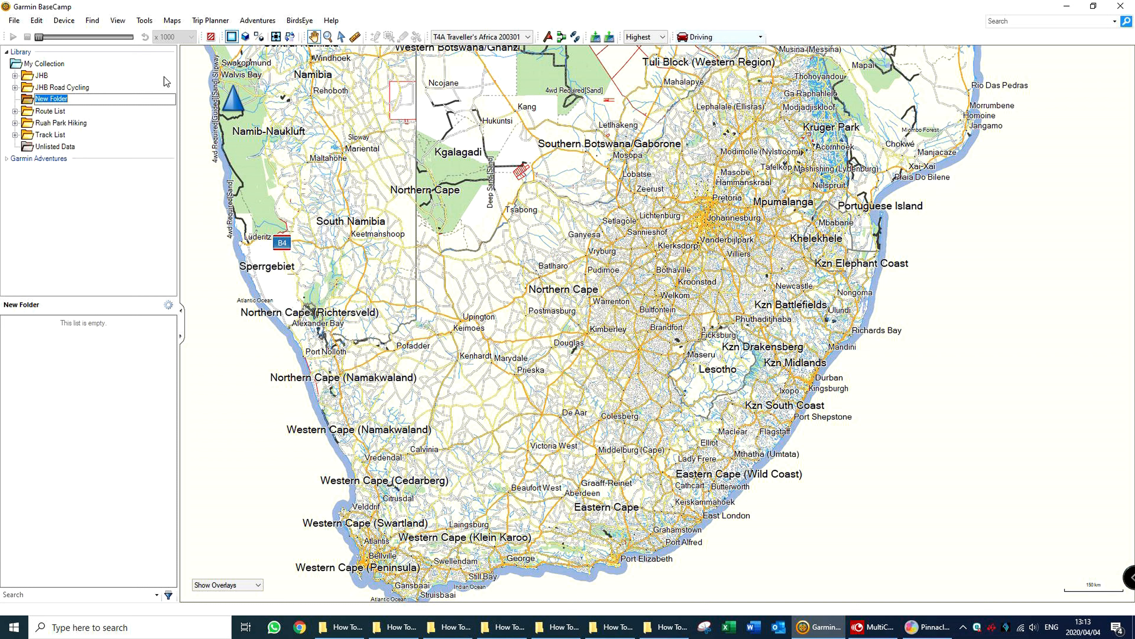
pyautogui.write('How To...')
pyautogui.press('Return')
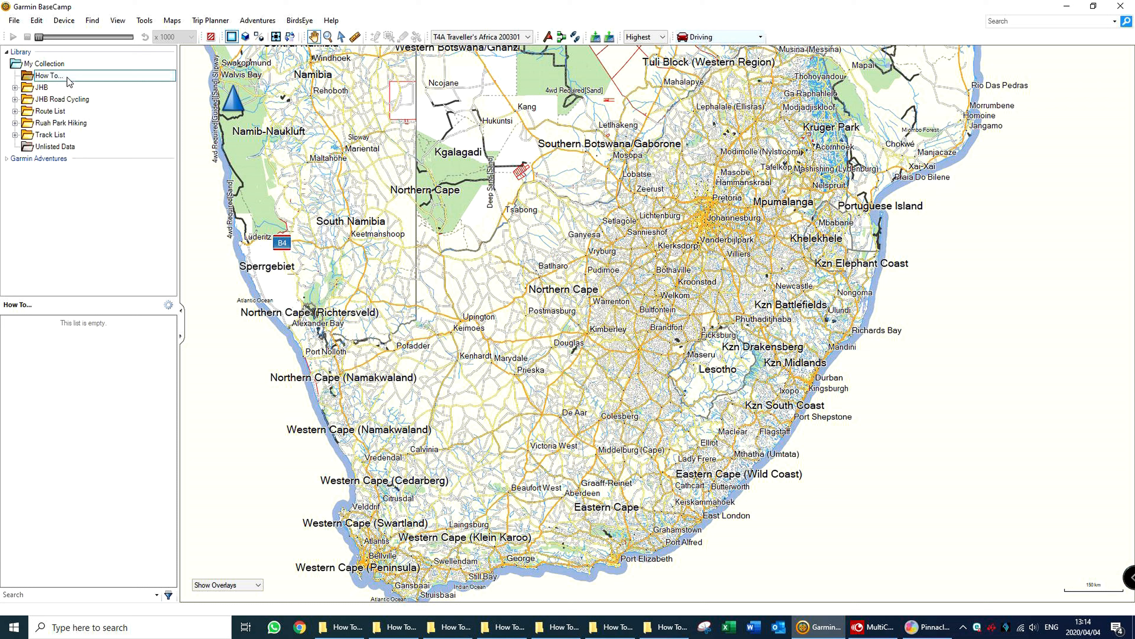
# - Examine the lists inside JHB and Route List, including 3 Day Sabie GS, 3-Day KaapseHoop and Grand Cape 4x4 Drive 2020, and collapse both folders
pyautogui.click(15, 87)
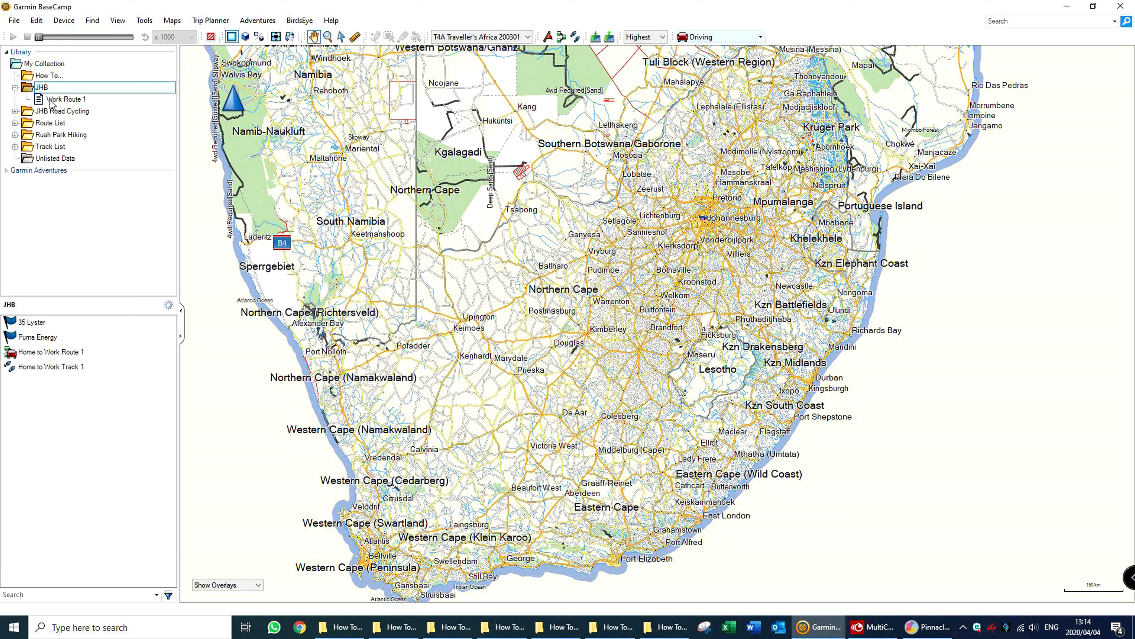
pyautogui.click(15, 88)
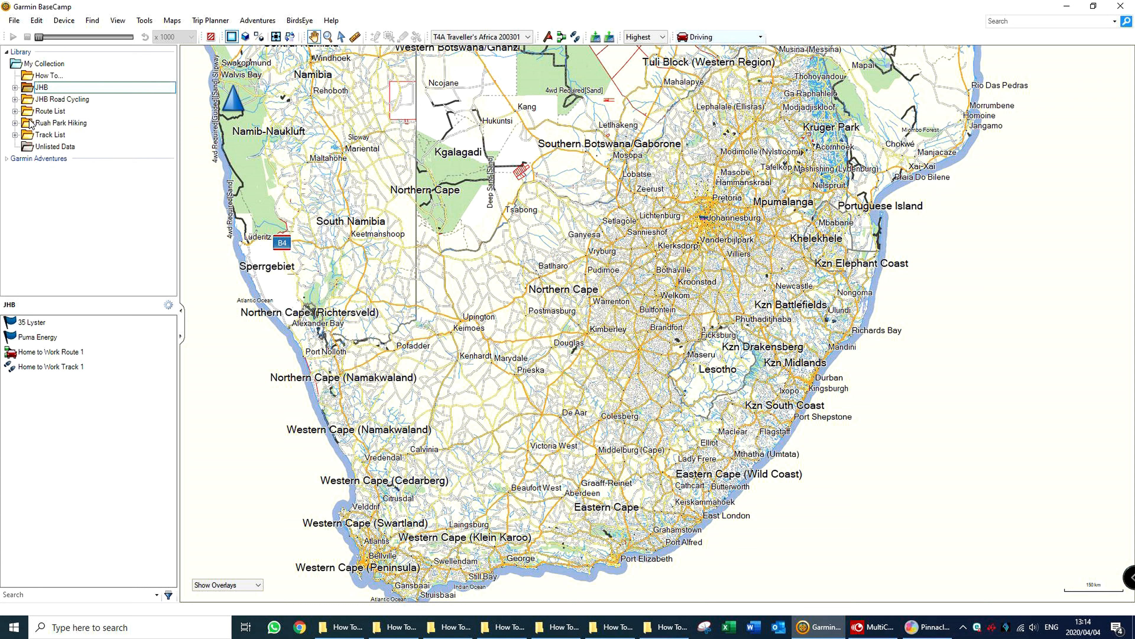
pyautogui.click(15, 111)
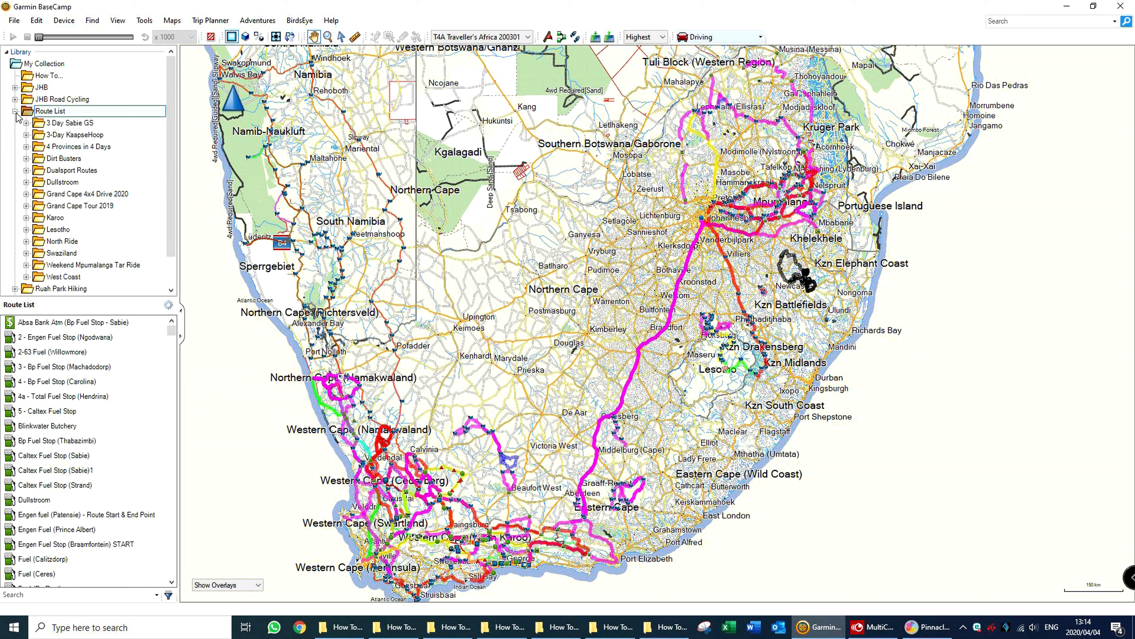
pyautogui.click(26, 123)
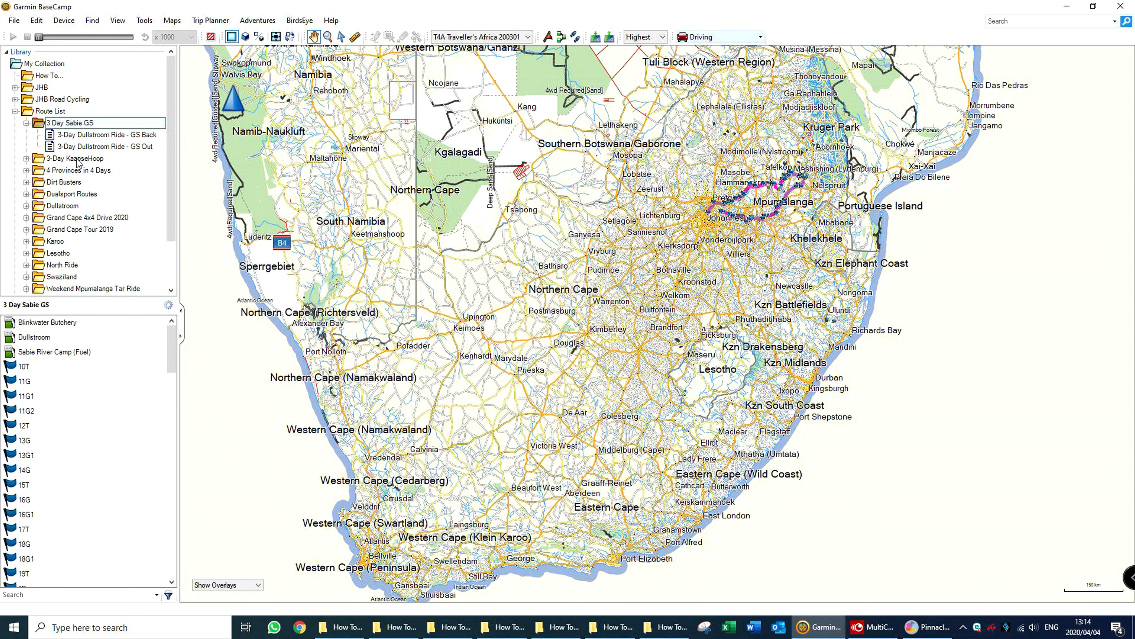
pyautogui.click(26, 159)
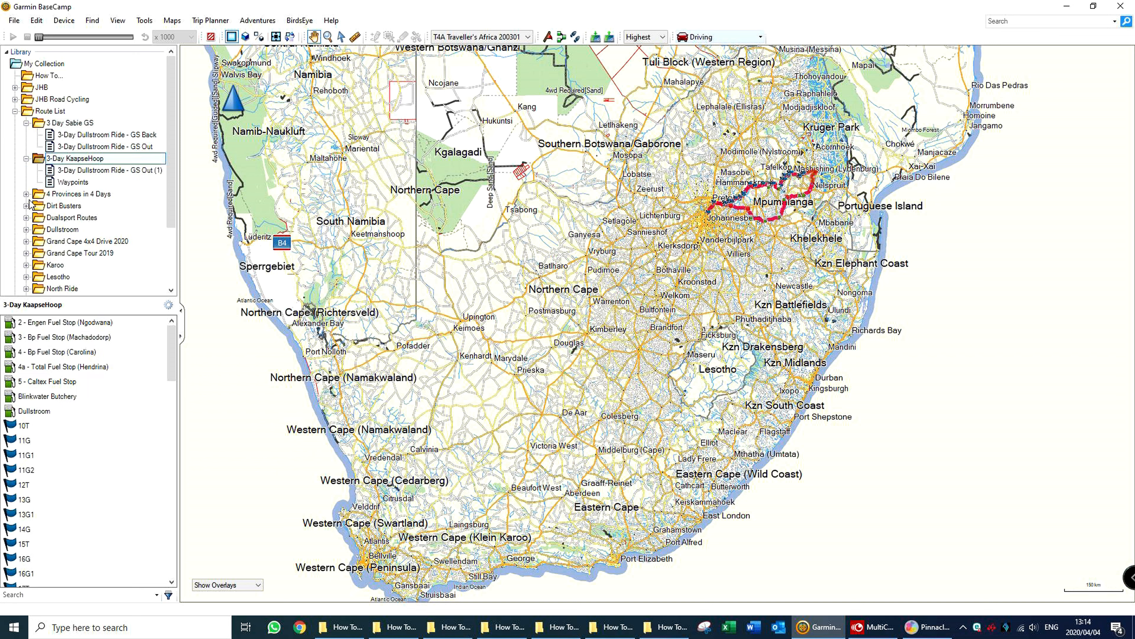
pyautogui.click(26, 241)
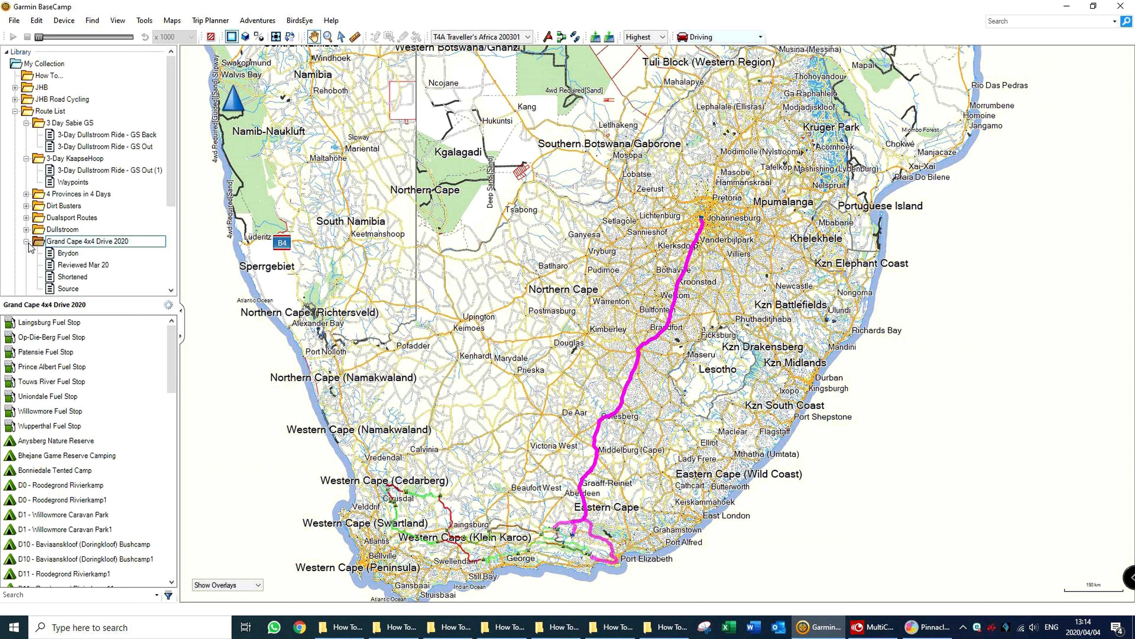
pyautogui.scroll(-1, 49, 255)
pyautogui.scroll(-1, 49, 255)
pyautogui.scroll(2, 47, 257)
pyautogui.click(15, 112)
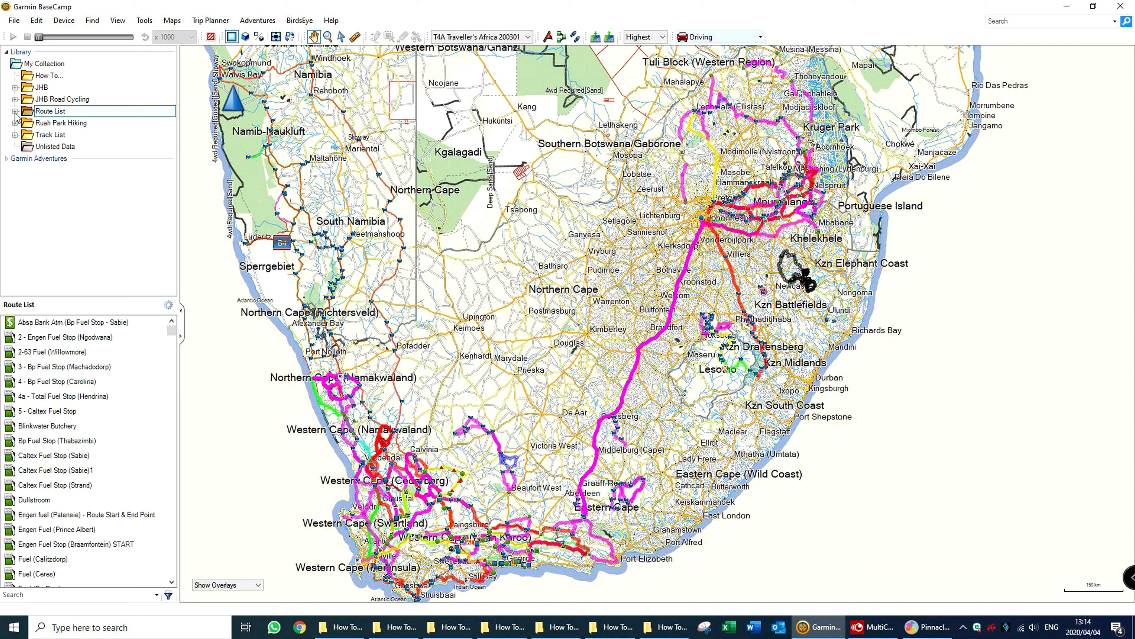
# - Create a list named "Routes" inside the How To... folder
pyautogui.click(47, 75)
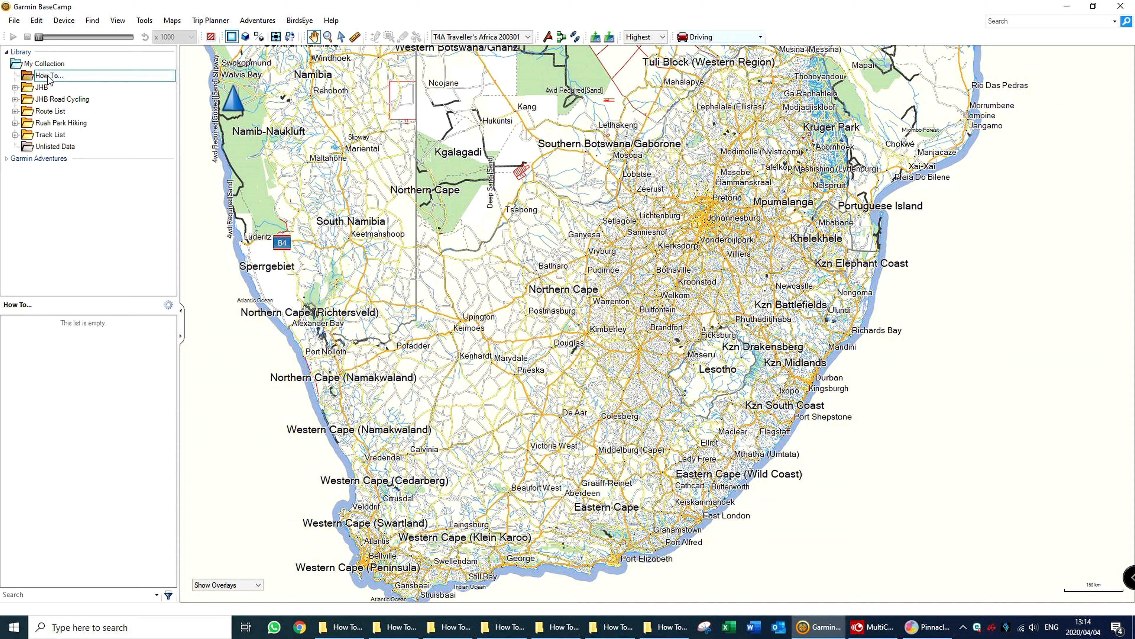
pyautogui.rightClick(48, 78)
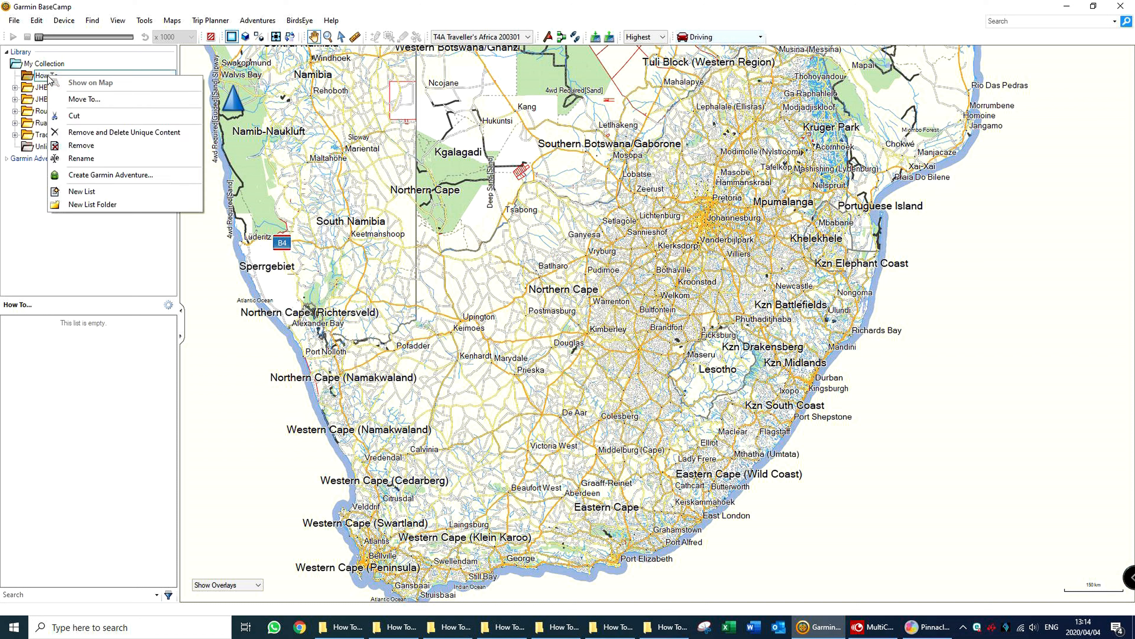
pyautogui.click(117, 193)
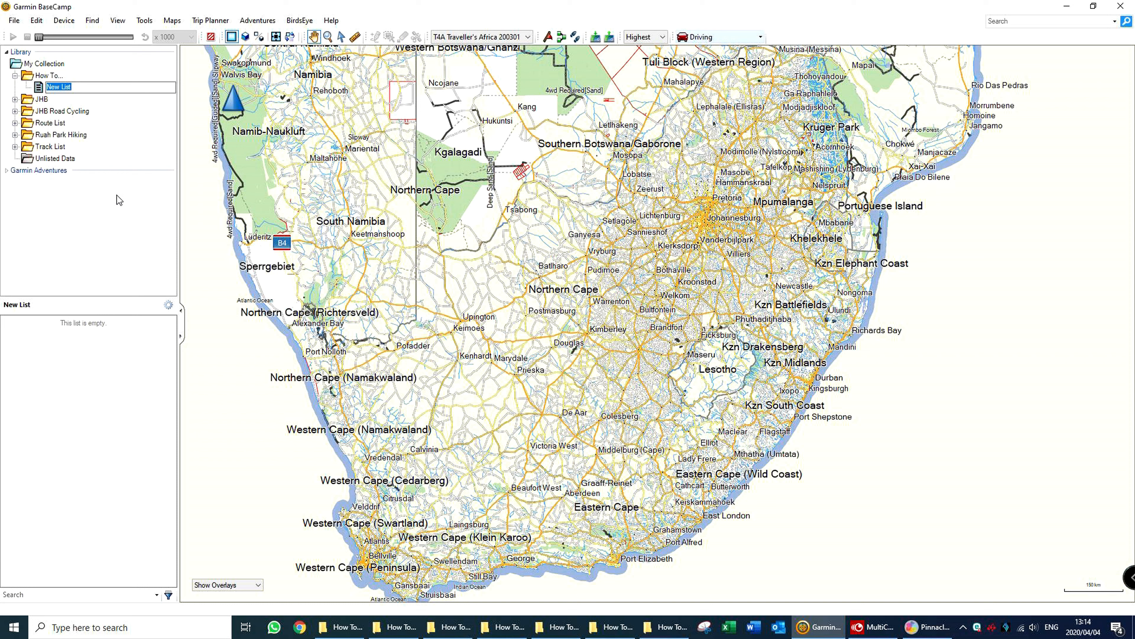
pyautogui.write('Routes')
pyautogui.press('Return')
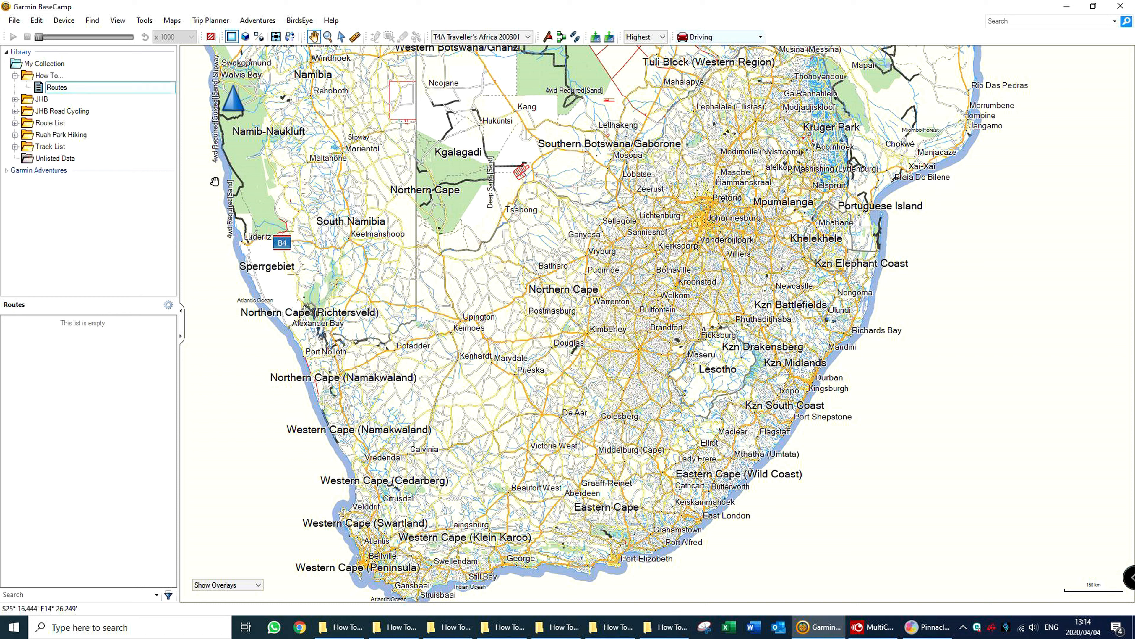
# - Add a second list named "Tracks" to the How To... folder
pyautogui.rightClick(66, 77)
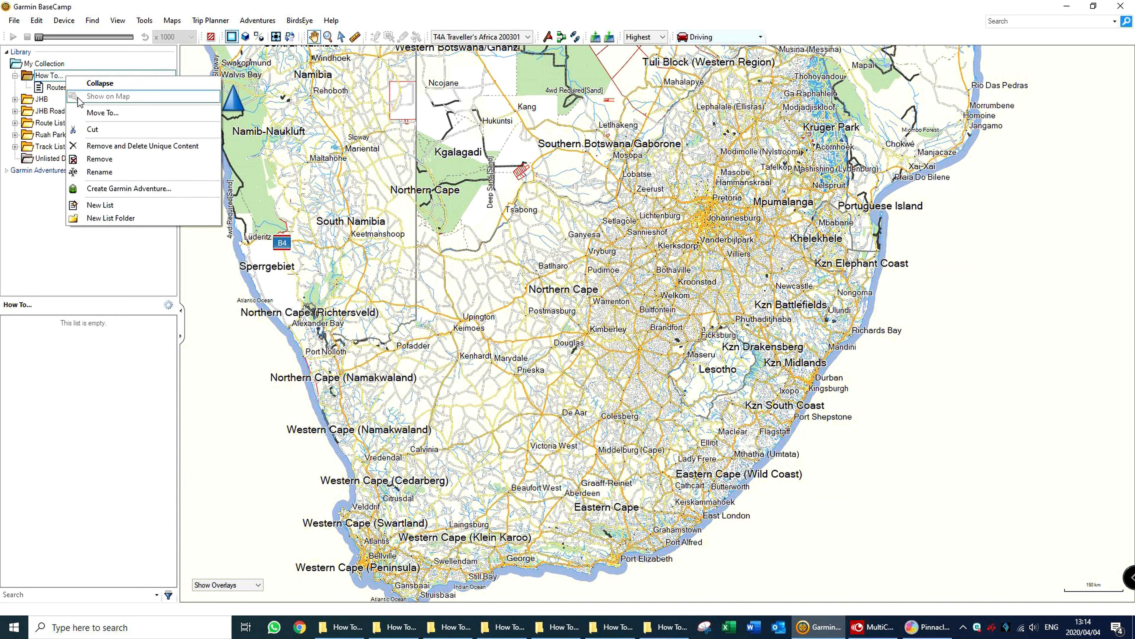
pyautogui.click(92, 205)
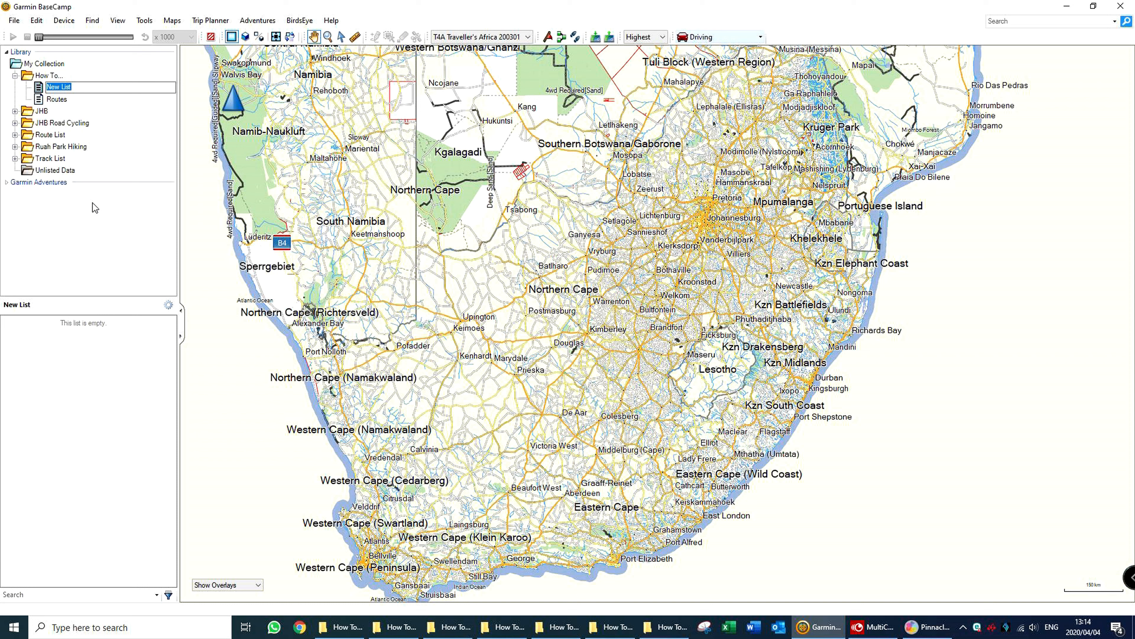
pyautogui.write('Tracks')
pyautogui.press('Return')
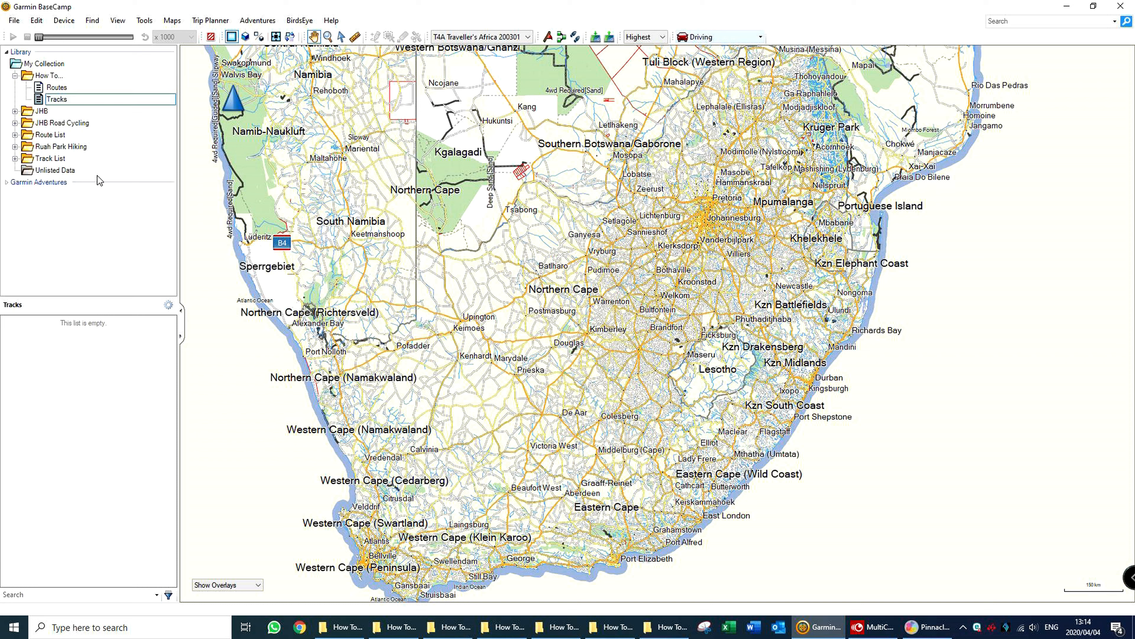
# - Add a third list named "Waypoints" to the How To... folder
pyautogui.rightClick(52, 76)
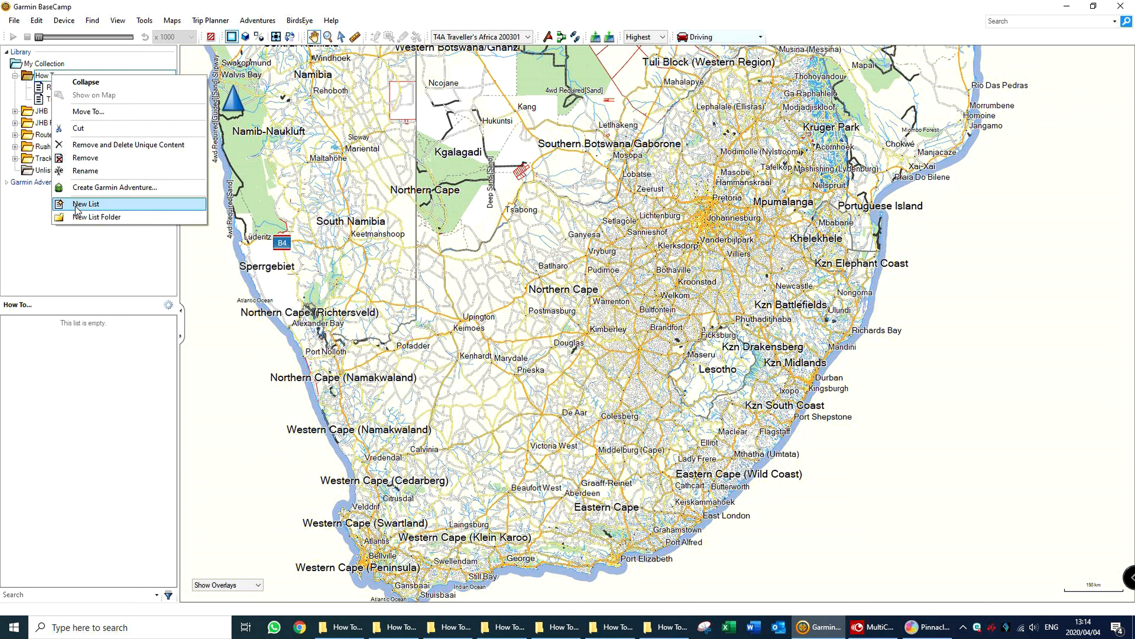
pyautogui.click(84, 204)
pyautogui.write('Waypoints')
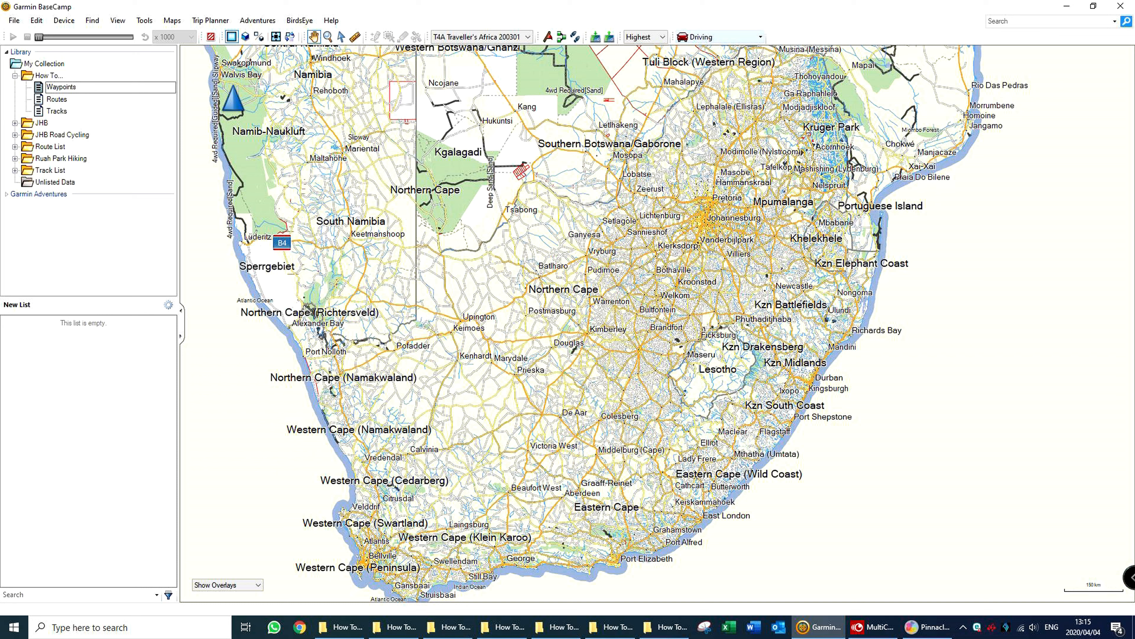
pyautogui.click(164, 180)
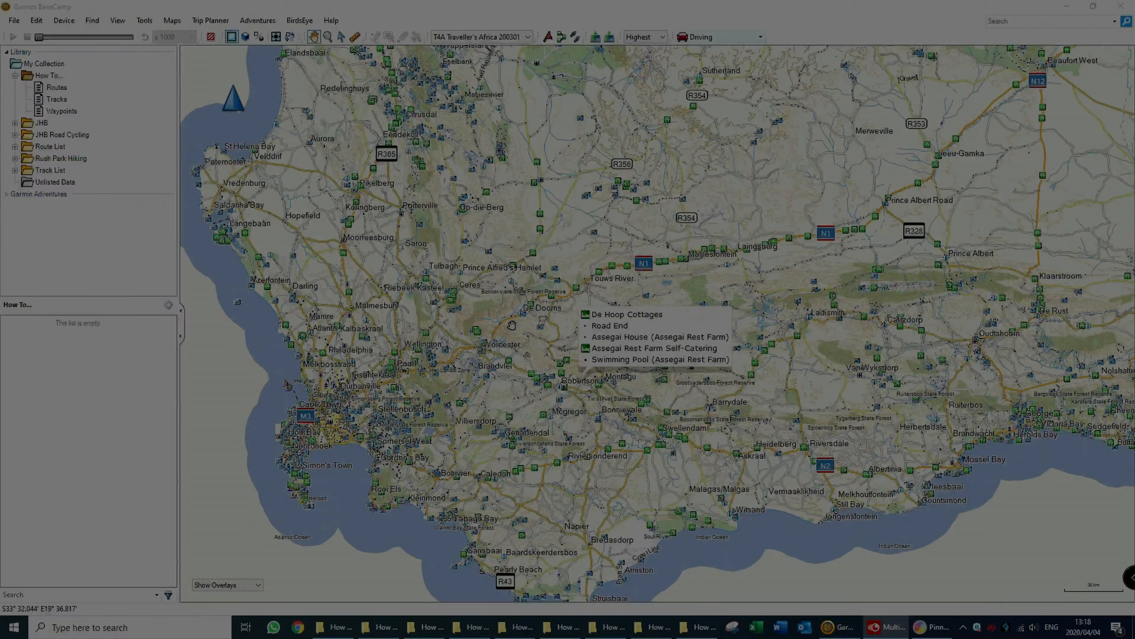
# - Examine the Western Cape map around Barrydale, Touws River and Matjiesfontein to see the roads linking them
pyautogui.moveTo(677, 285); pyautogui.dragTo(586, 324)
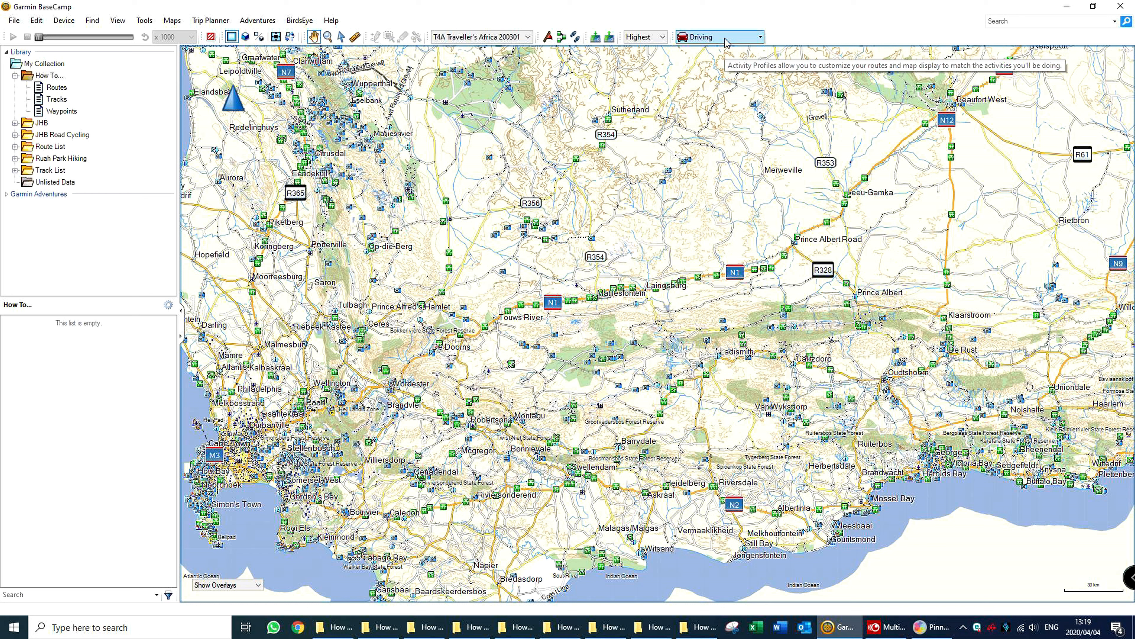
pyautogui.click(561, 40)
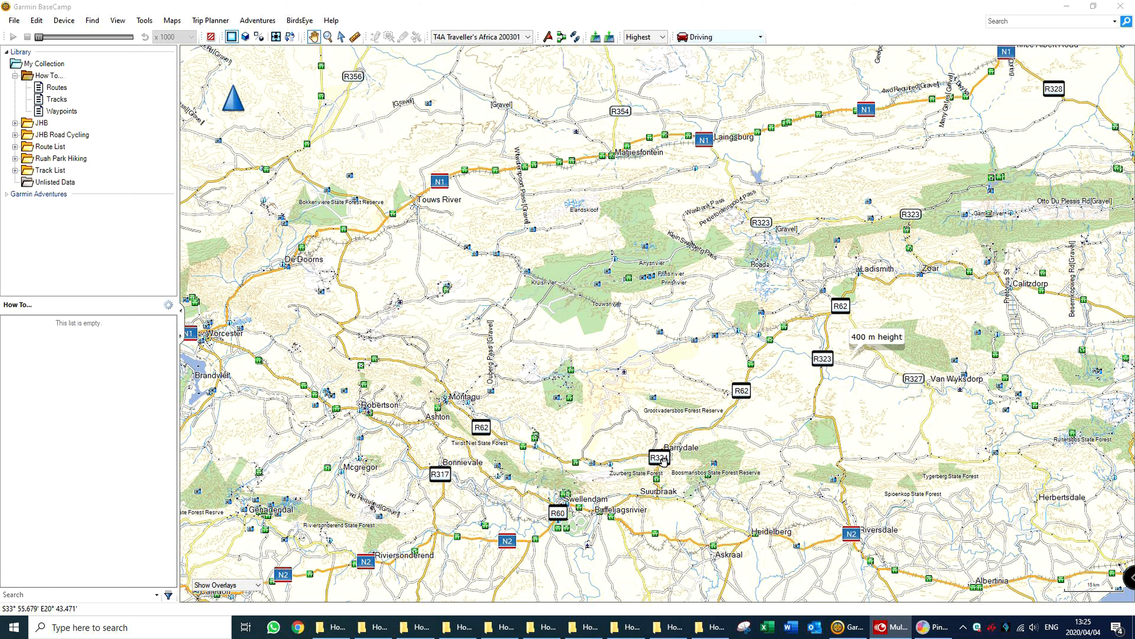
pyautogui.scroll(2, 663, 461)
pyautogui.moveTo(530, 115); pyautogui.dragTo(579, 294)
pyautogui.scroll(-1, 580, 294)
pyautogui.moveTo(541, 129)
pyautogui.mouseDown()
pyautogui.moveTo(597, 321)
pyautogui.moveTo(614, 267)
pyautogui.mouseUp()
pyautogui.scroll(-1, 613, 267)
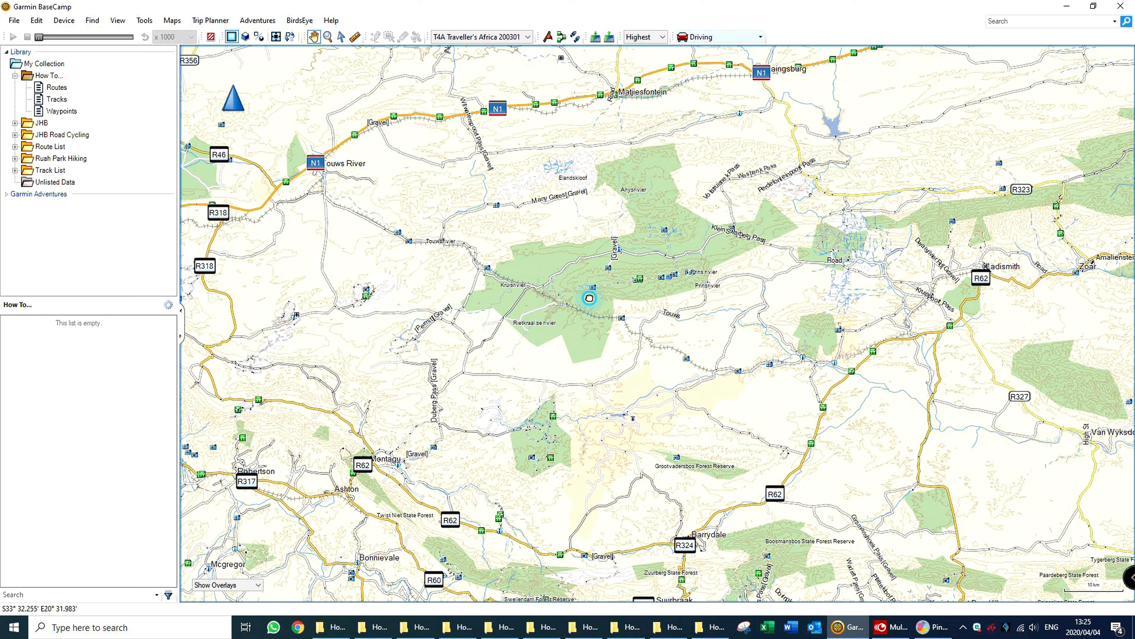
pyautogui.scroll(-1, 589, 298)
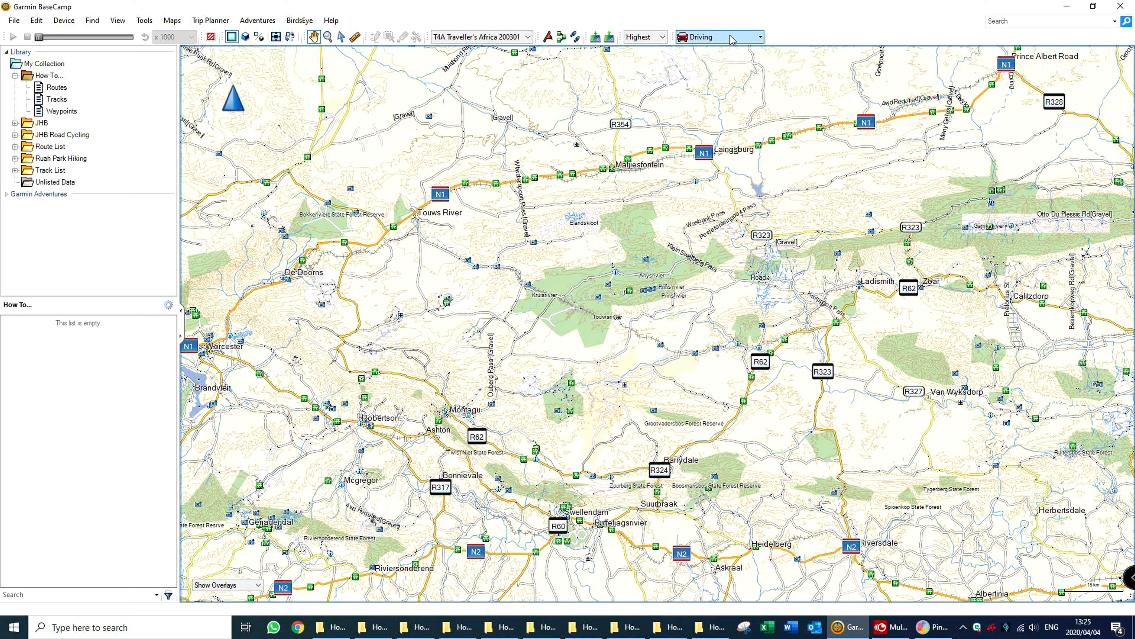
# - Choose the Driving activity profile and start a new route stored in the existing Routes list
pyautogui.click(762, 40)
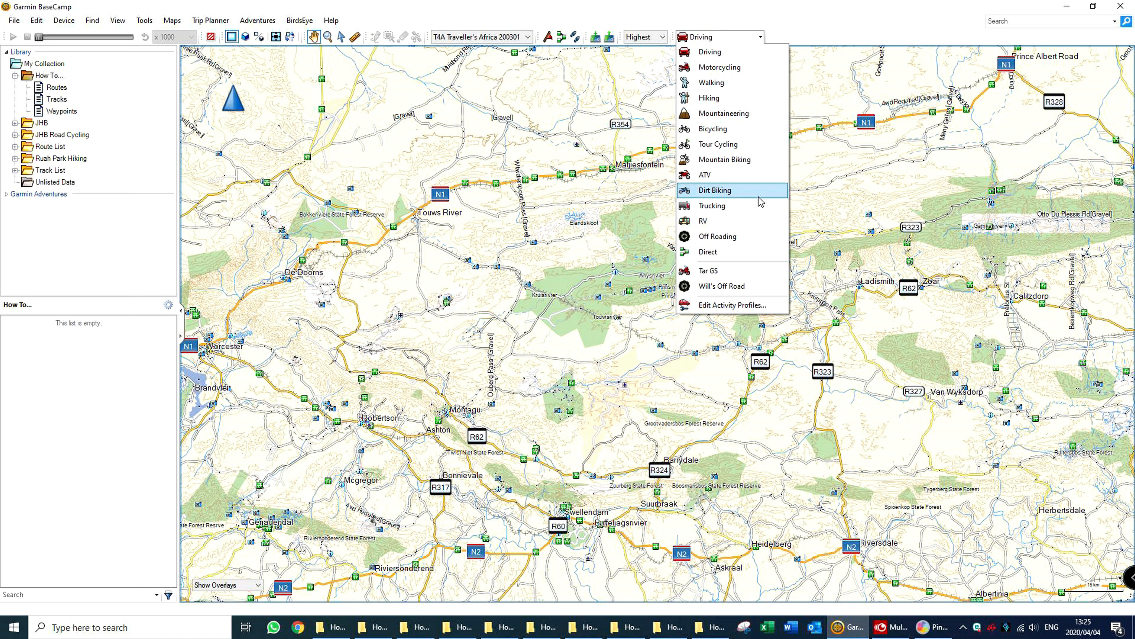
pyautogui.click(733, 56)
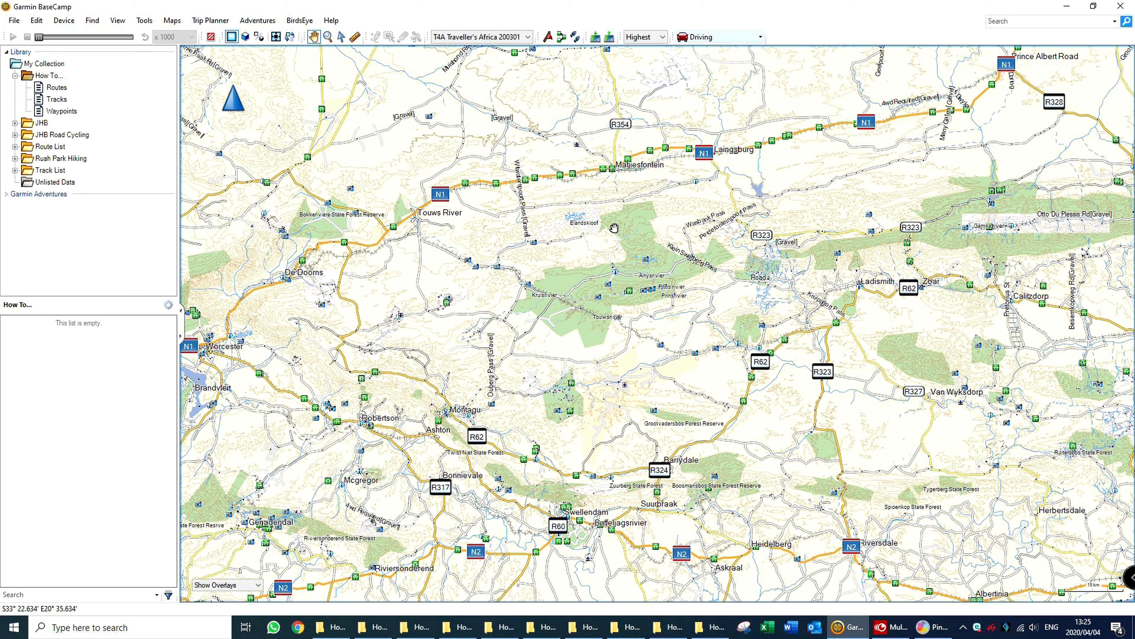
pyautogui.click(561, 38)
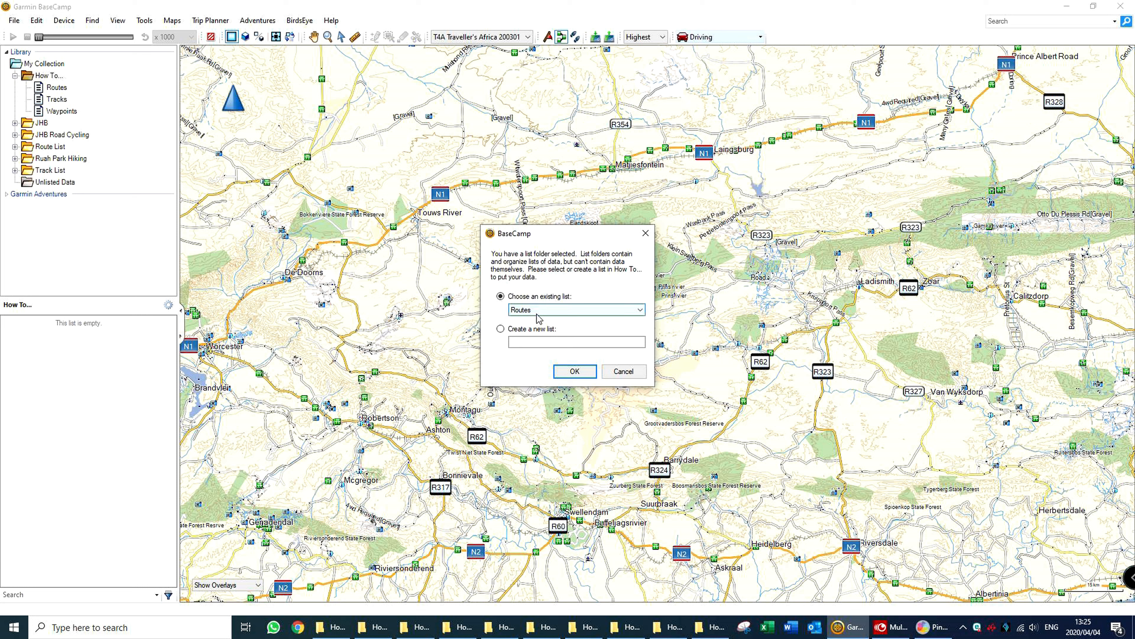
pyautogui.click(639, 310)
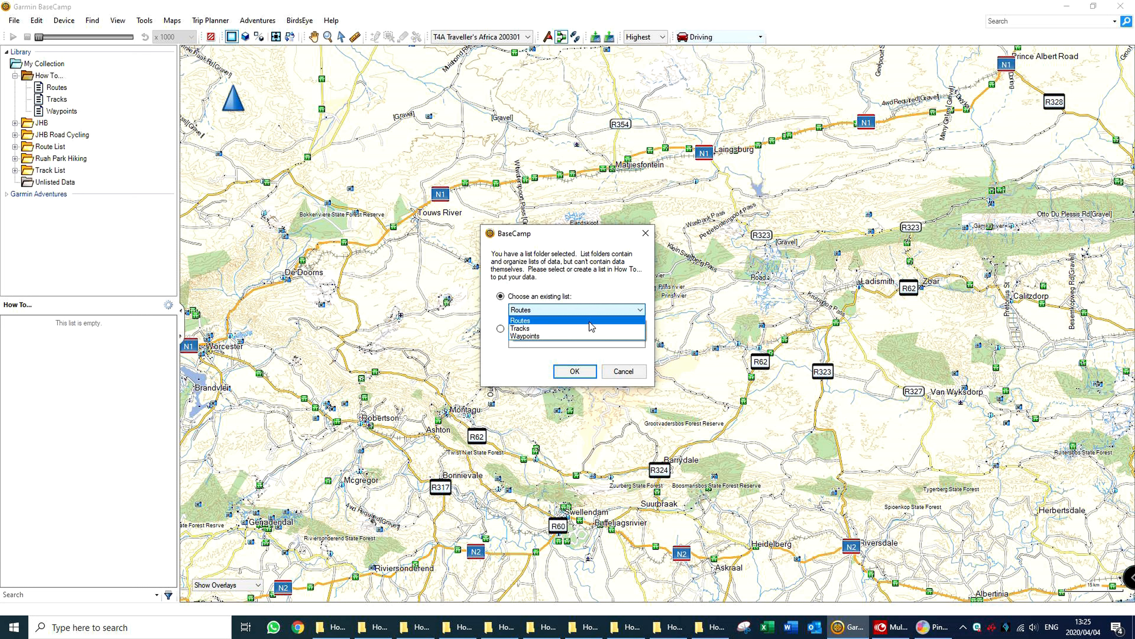
pyautogui.click(589, 320)
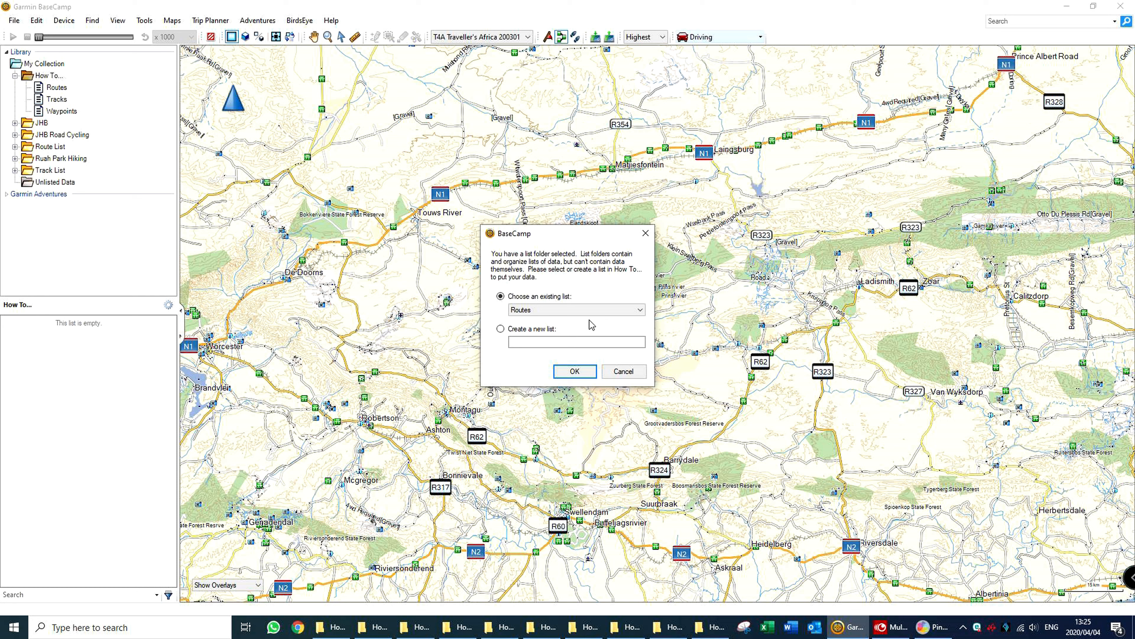
pyautogui.click(577, 372)
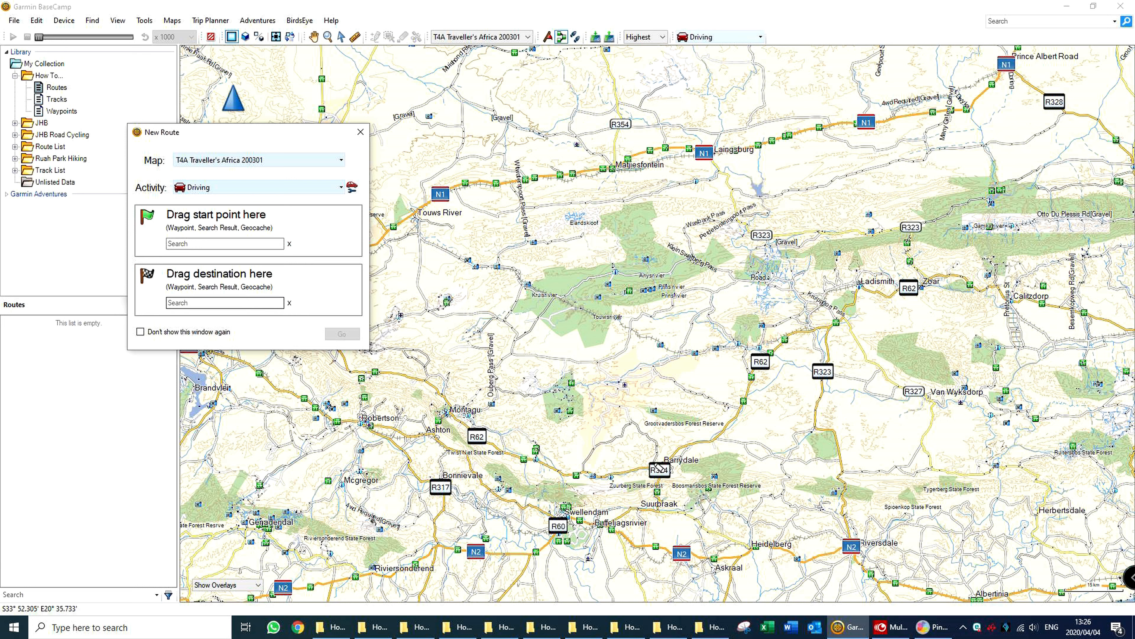
# - Calculate a route from Barrydale to Matjiesfontein, Western Cape, and move its properties window fully into view
pyautogui.click(213, 243)
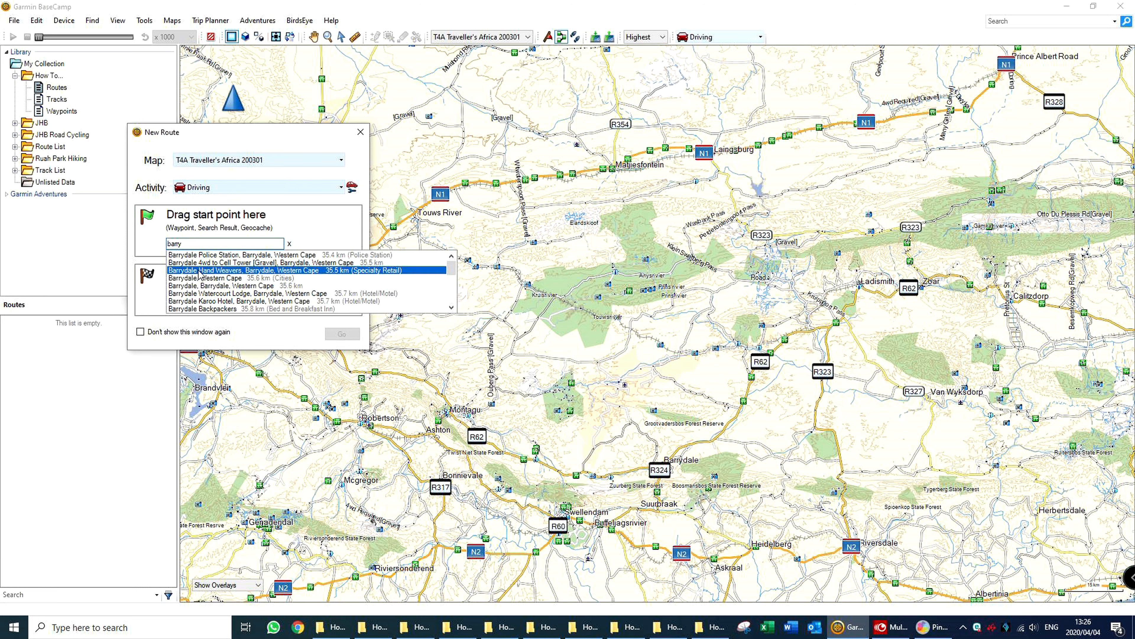
pyautogui.click(192, 280)
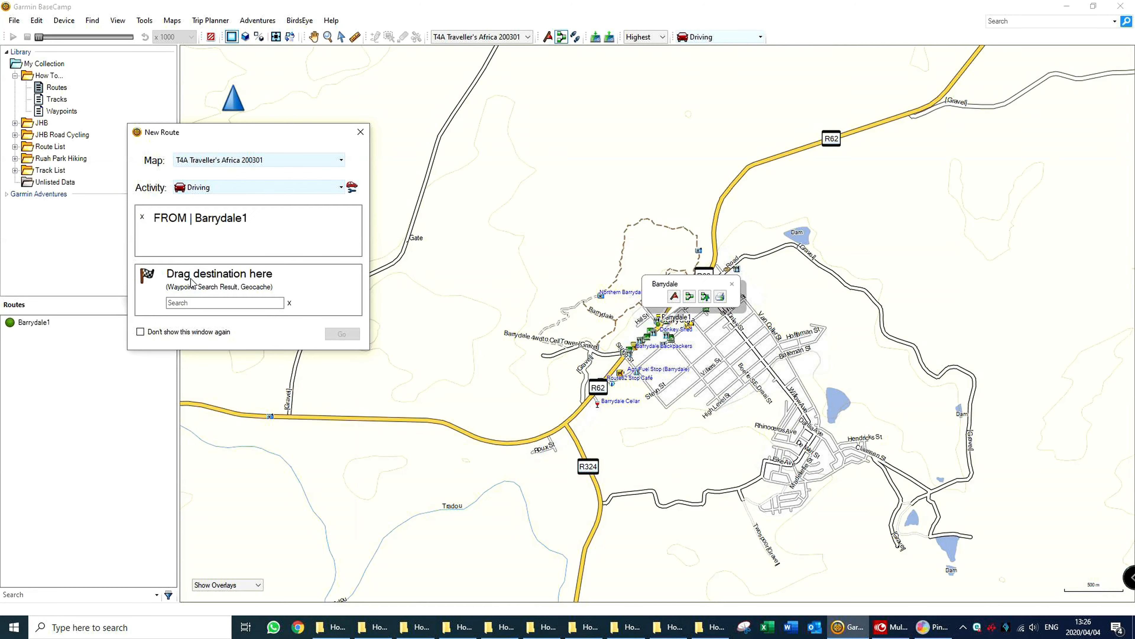
pyautogui.click(196, 303)
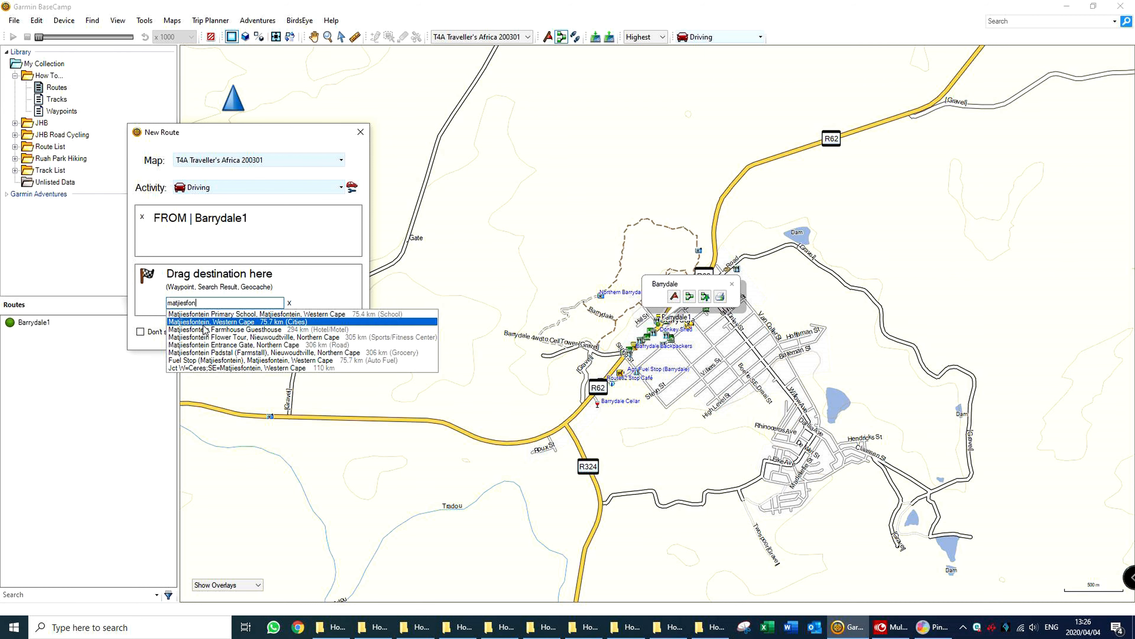
pyautogui.click(199, 323)
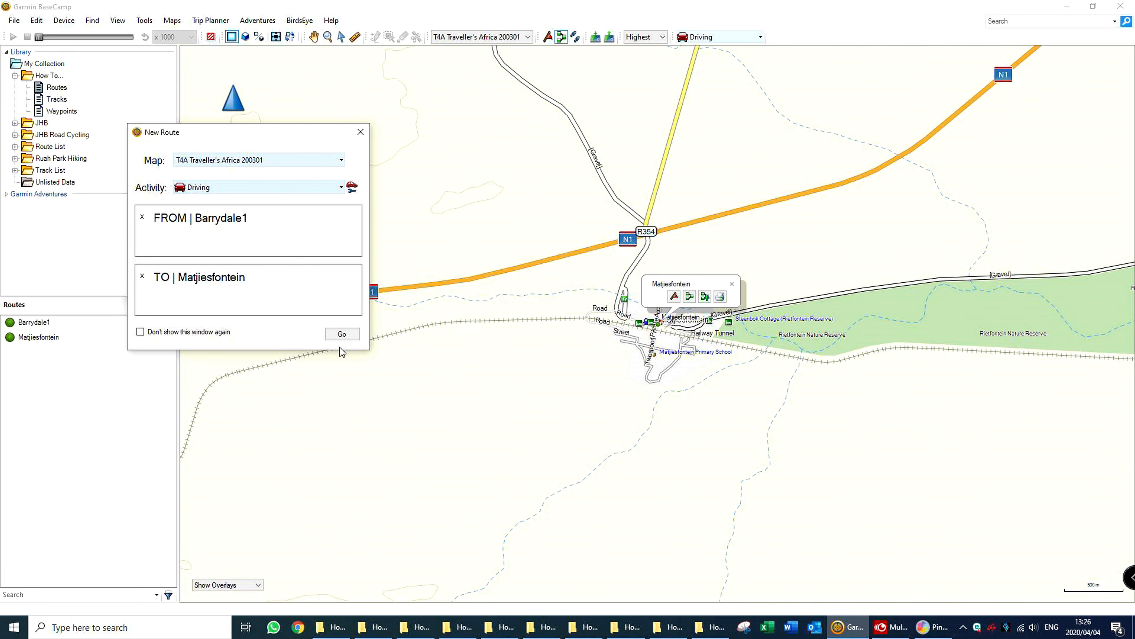
pyautogui.click(342, 334)
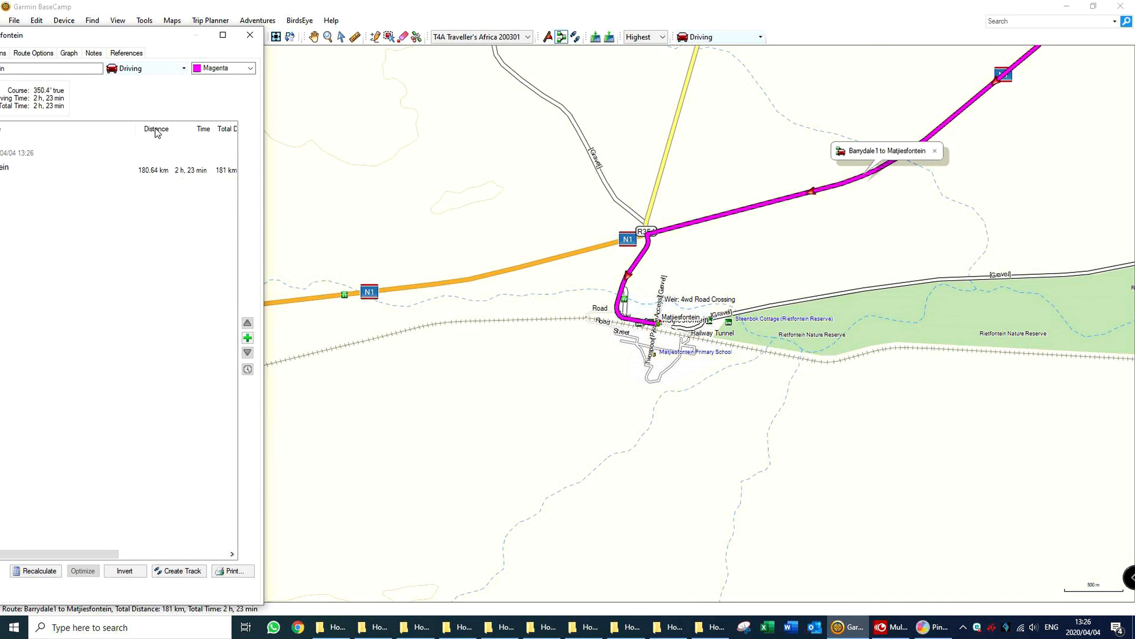
pyautogui.click(316, 57)
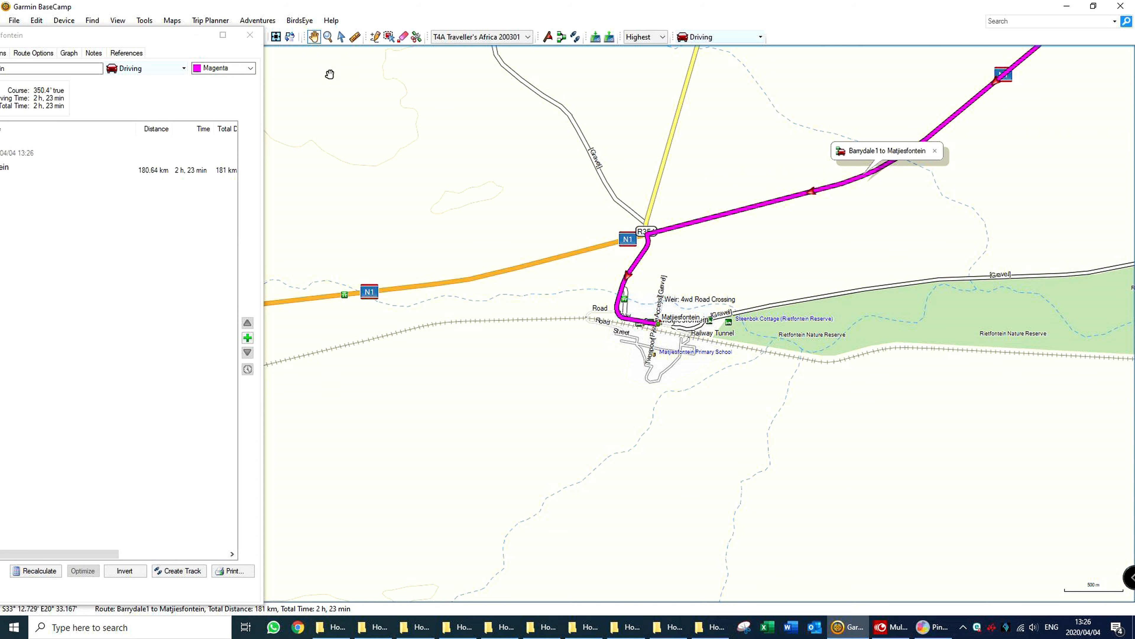
pyautogui.moveTo(61, 34); pyautogui.dragTo(190, 54)
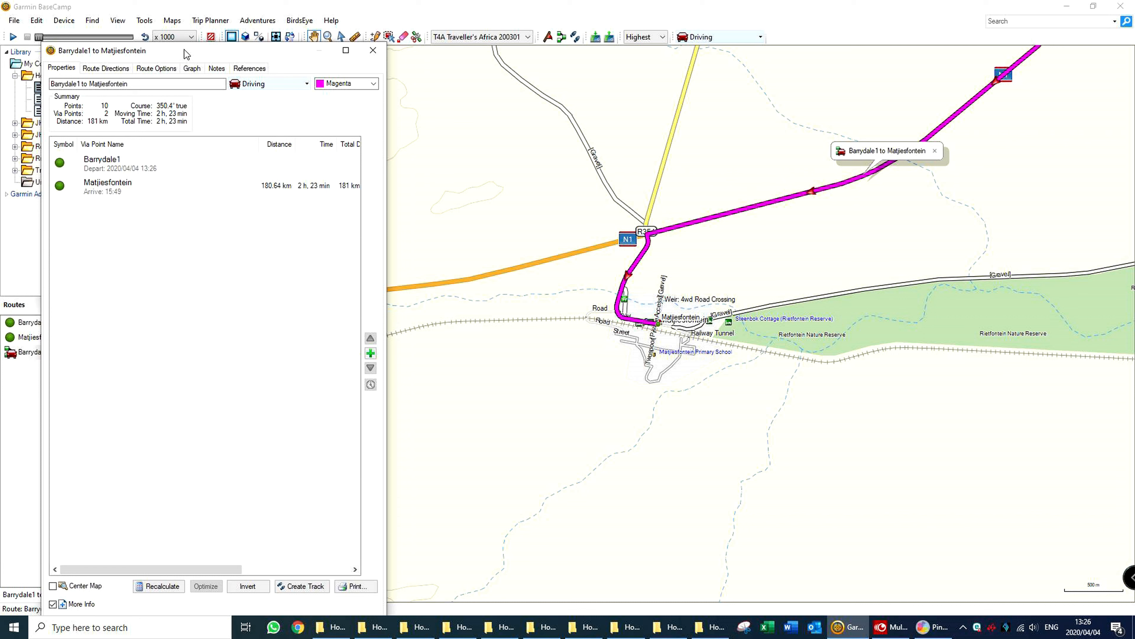
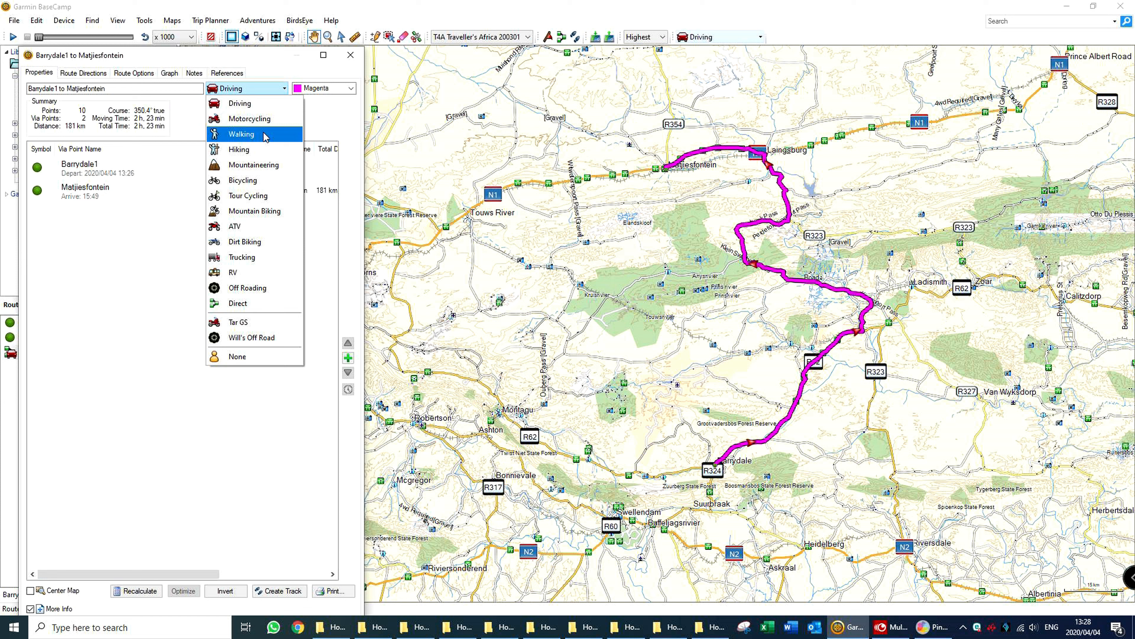
# - Recalculate the Barrydale to Matjiesfontein route with the Walking, Bicycling and Dirt Biking activity profiles, ending on Off Roading
pyautogui.click(265, 136)
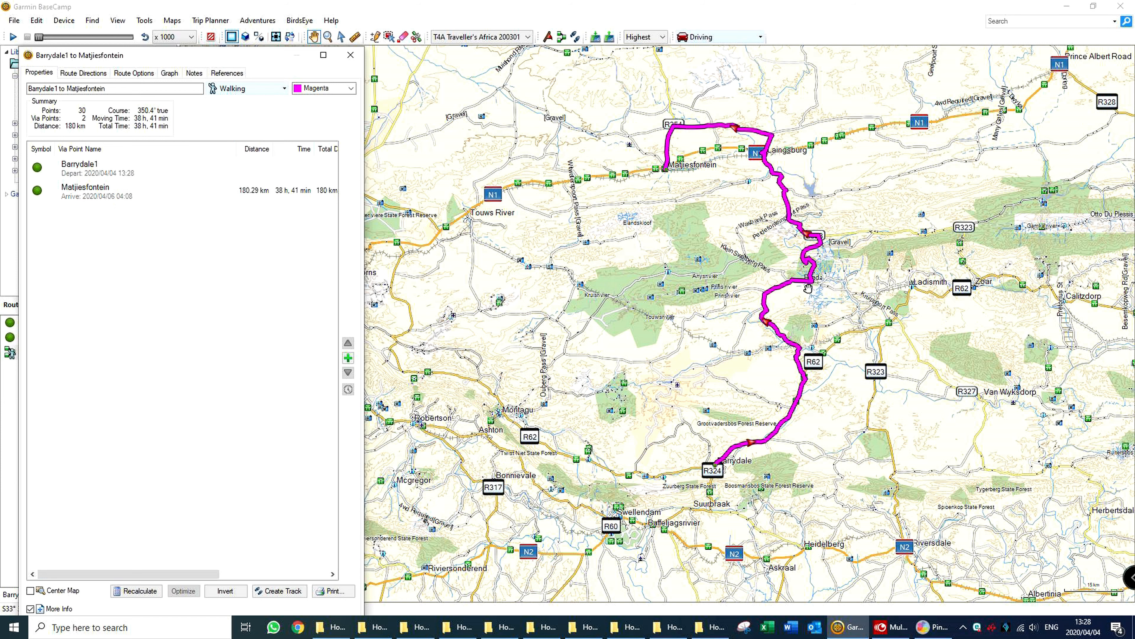
pyautogui.click(258, 93)
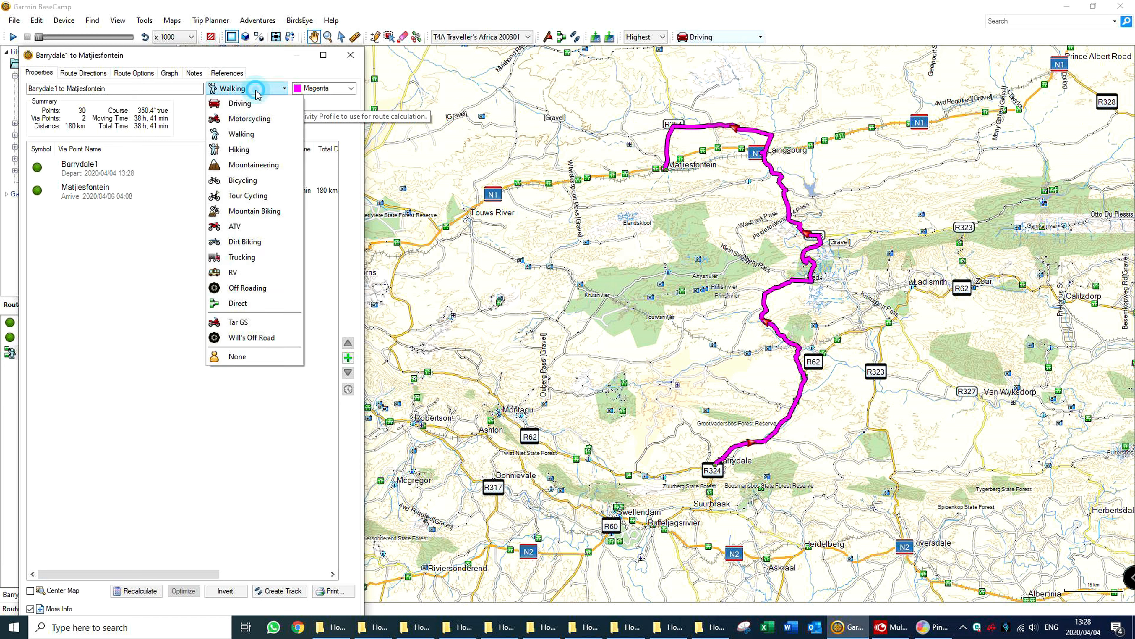
pyautogui.click(261, 180)
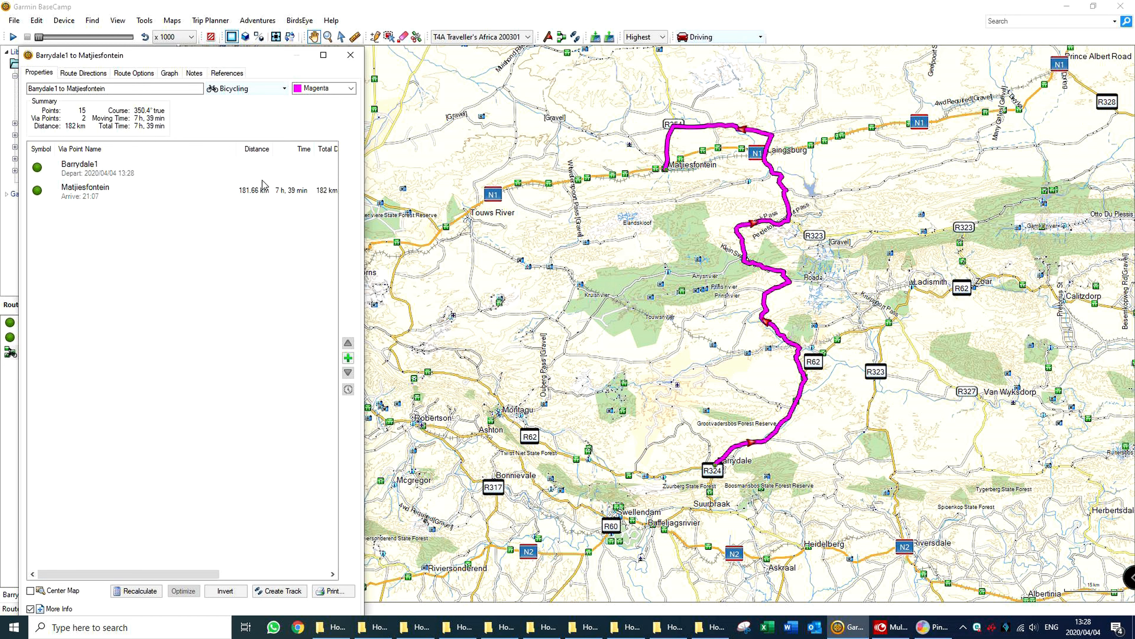
pyautogui.click(262, 88)
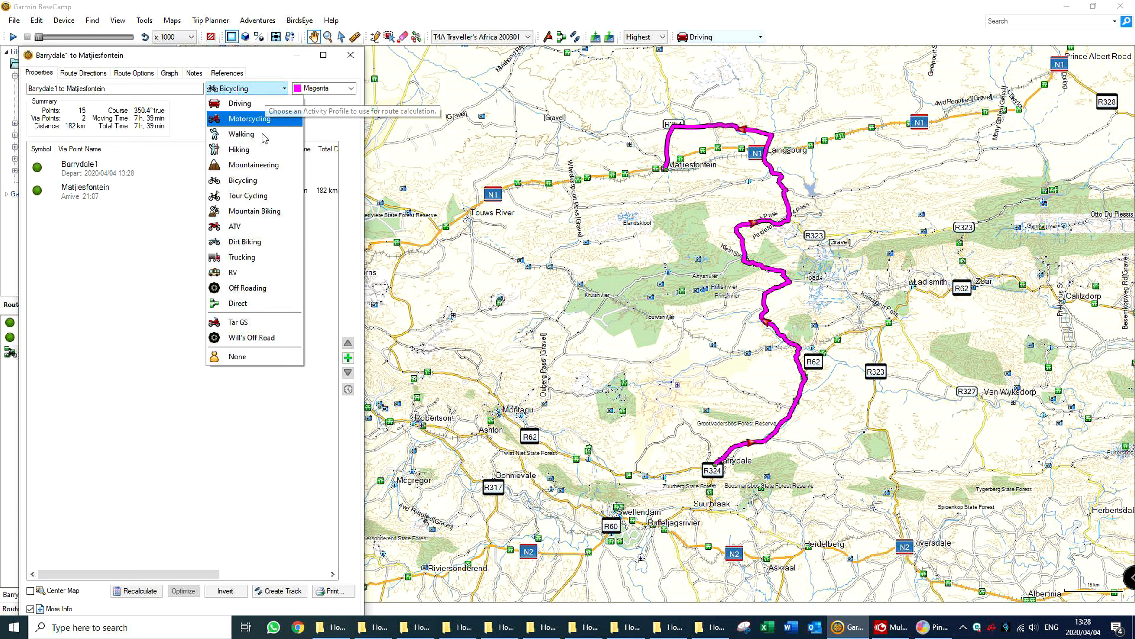
pyautogui.click(250, 241)
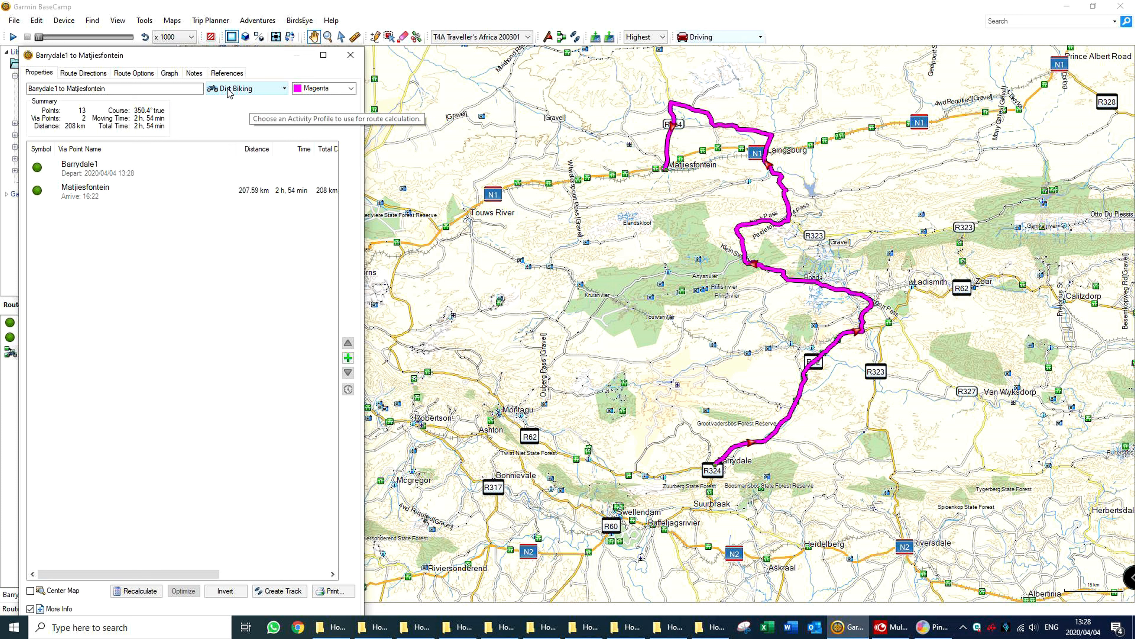
pyautogui.click(282, 94)
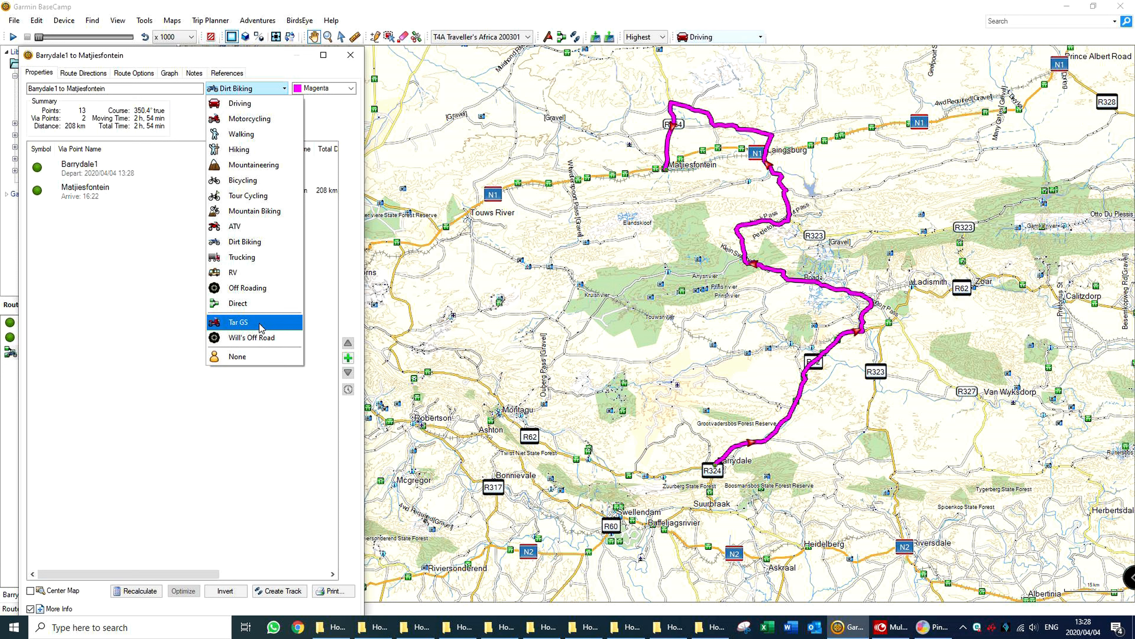
pyautogui.click(249, 289)
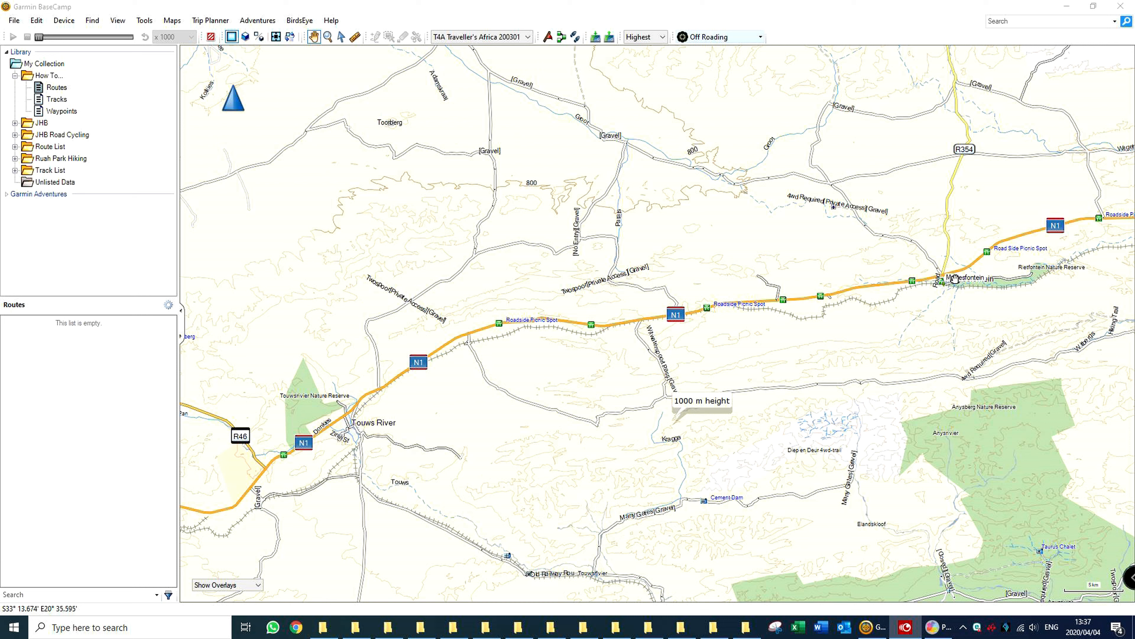
# - Select the Off Roading activity profile for routing between Touws River and Matjiesfontein
pyautogui.click(734, 41)
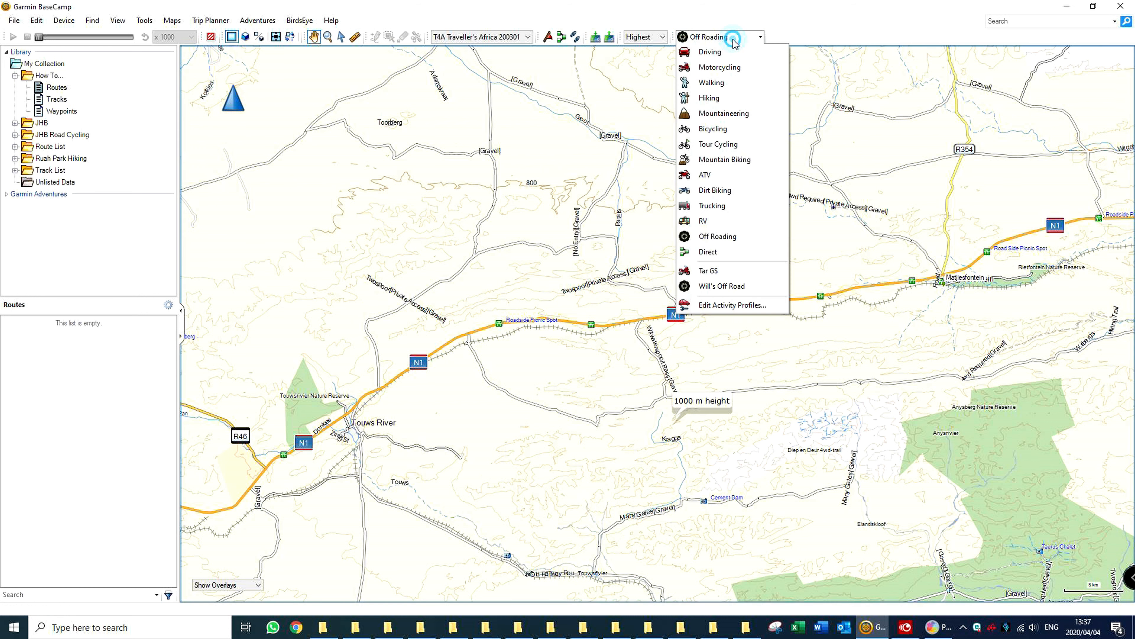
pyautogui.click(727, 241)
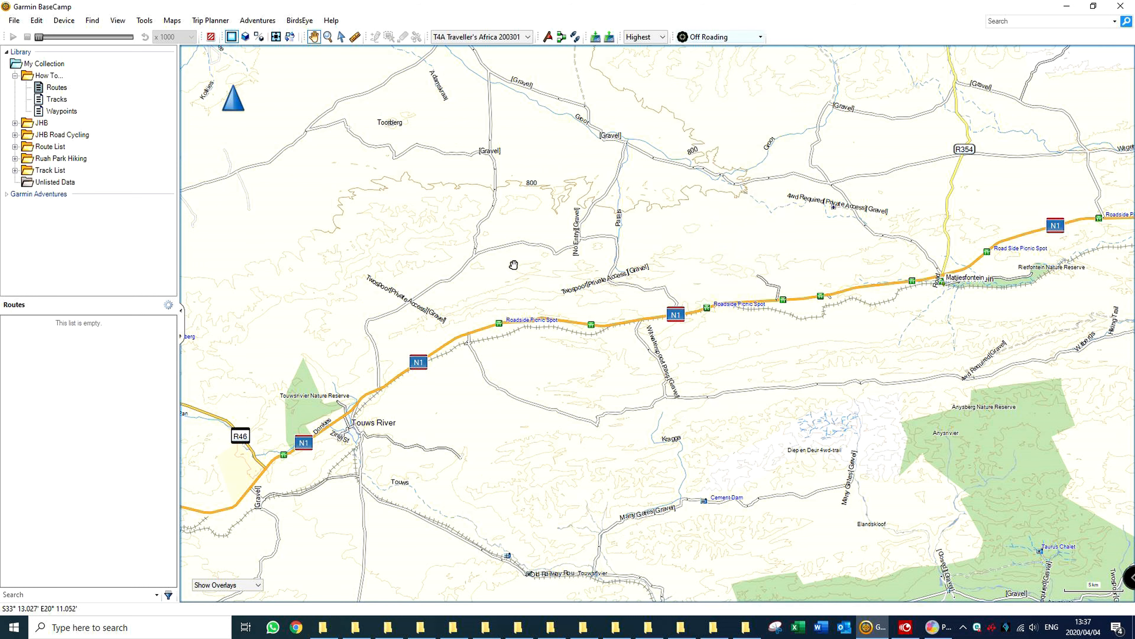
pyautogui.moveTo(494, 297)
pyautogui.moveTo(371, 396)
pyautogui.click(562, 38)
# - Locate the fuel stops beside the N1 at Touws River and make the Waypoints list under How To... the active list
pyautogui.moveTo(358, 433); pyautogui.dragTo(457, 408)
pyautogui.scroll(3, 469, 393)
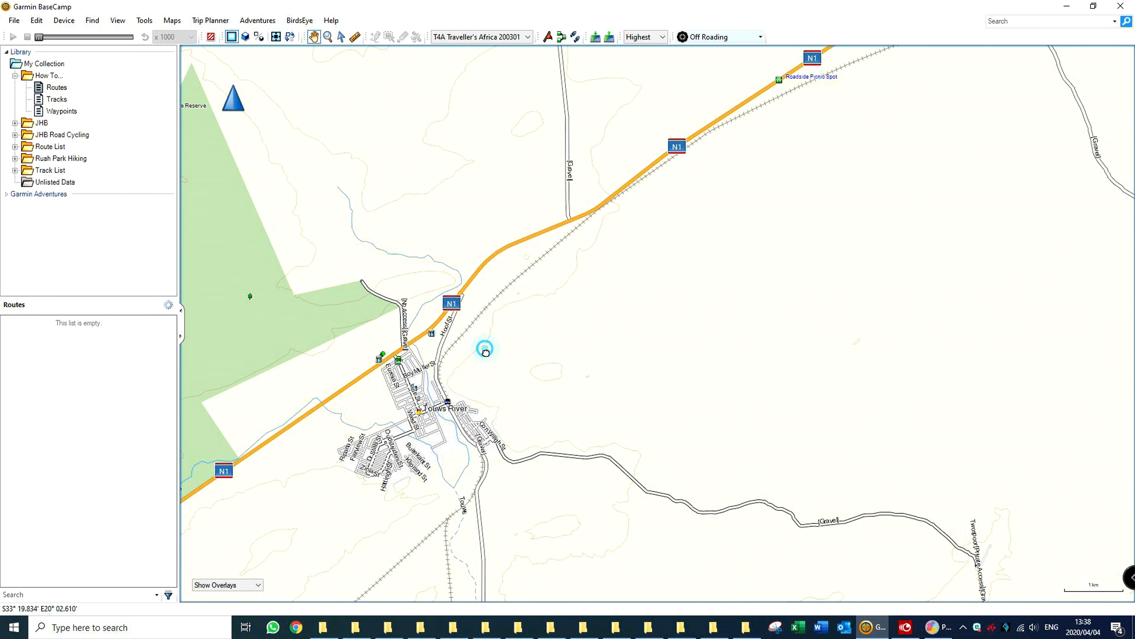
pyautogui.moveTo(481, 342); pyautogui.dragTo(496, 375)
pyautogui.scroll(1, 473, 374)
pyautogui.scroll(1, 475, 373)
pyautogui.moveTo(462, 323); pyautogui.dragTo(543, 448)
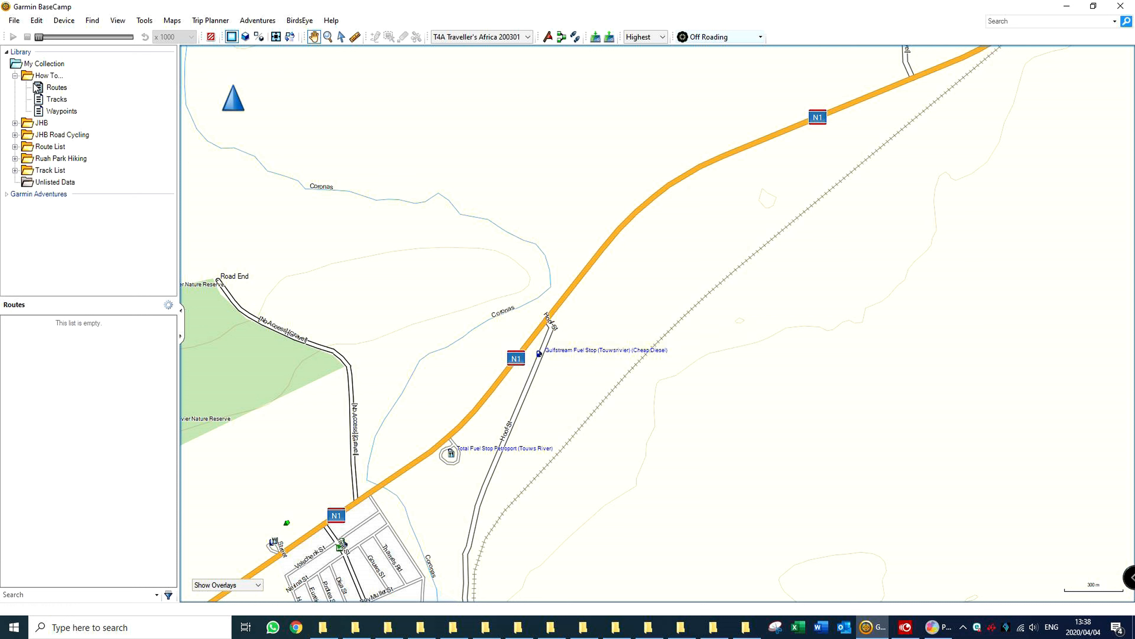
pyautogui.click(48, 77)
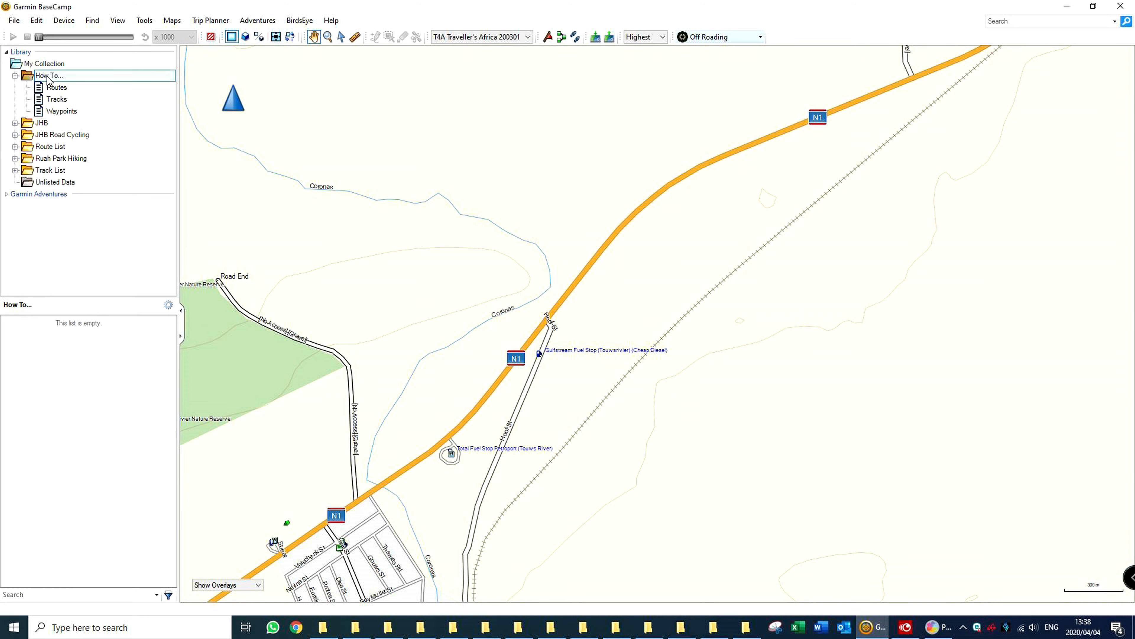
pyautogui.click(60, 87)
pyautogui.click(63, 99)
pyautogui.click(66, 111)
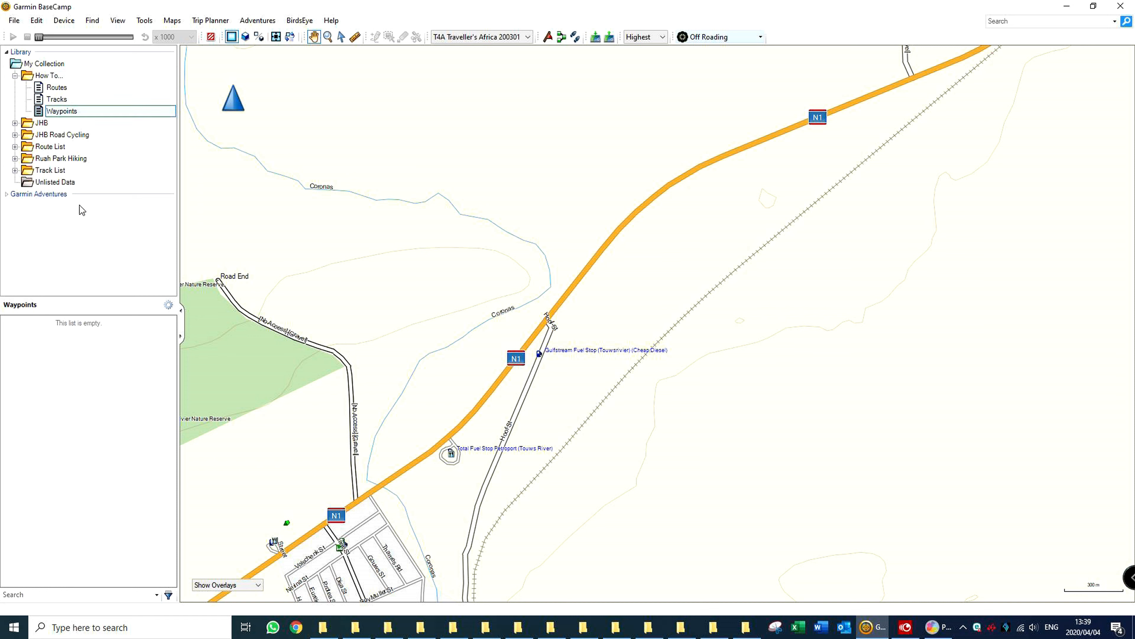
pyautogui.click(82, 111)
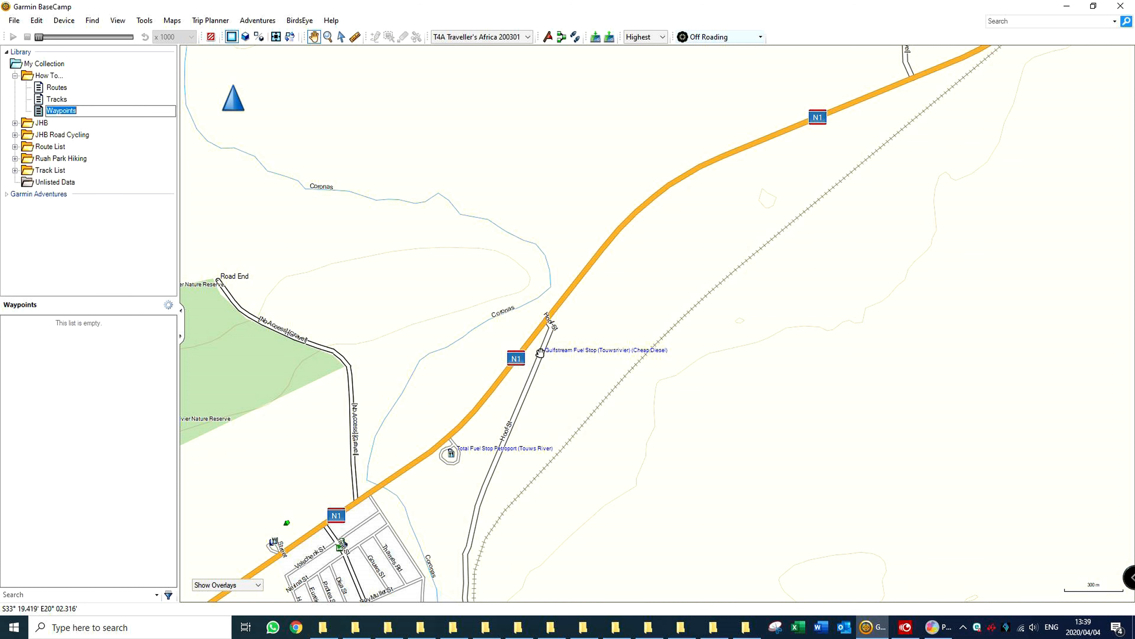
# - Create a waypoint at the Gulfstream Fuel Stop (Touwsrivier) (Cheap Diesel) and dismiss its map callout
pyautogui.scroll(3, 540, 351)
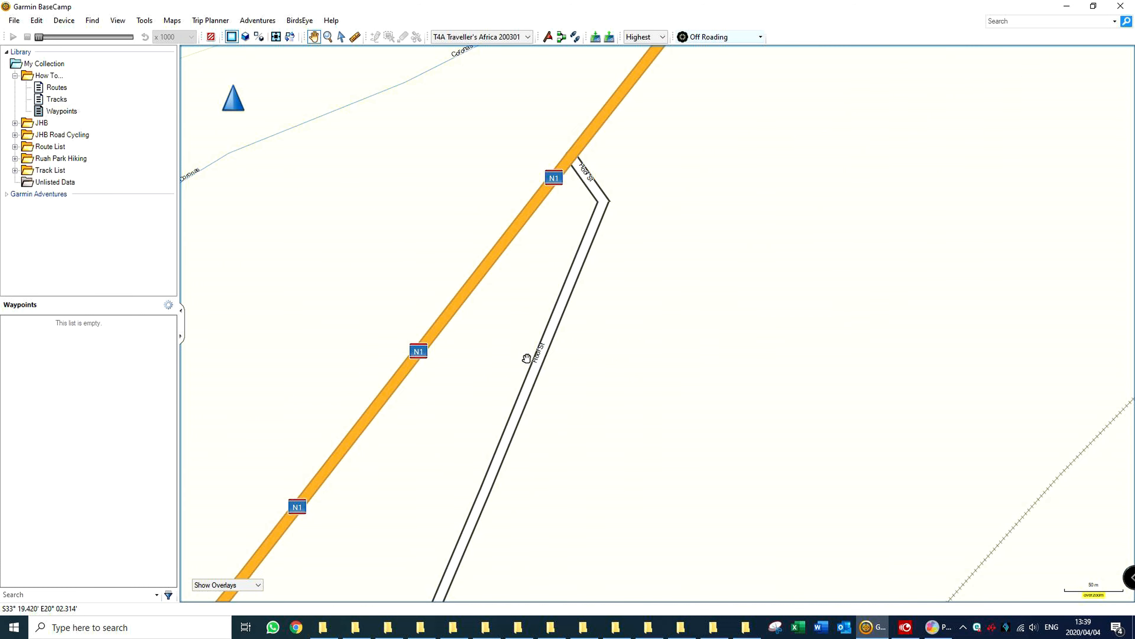
pyautogui.moveTo(526, 358)
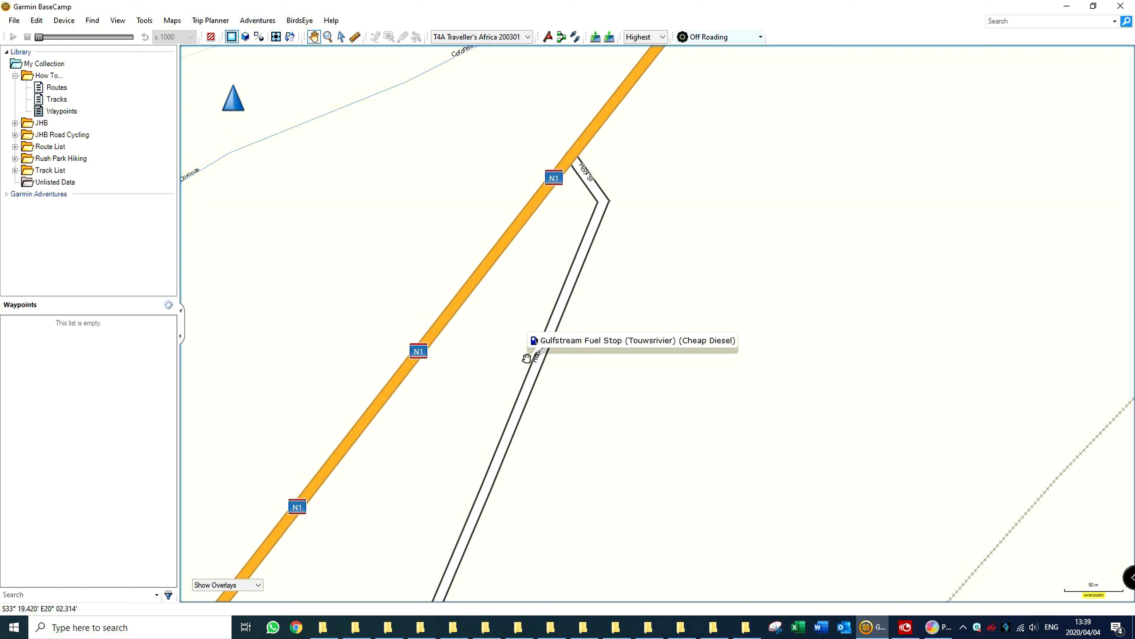
pyautogui.rightClick(527, 358)
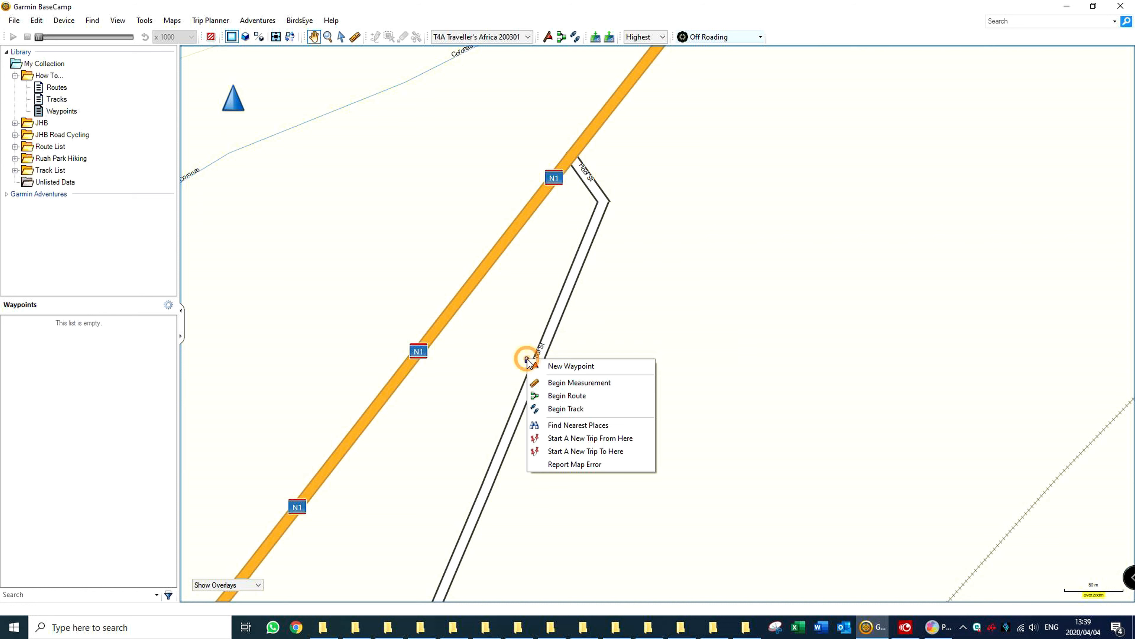
pyautogui.click(548, 366)
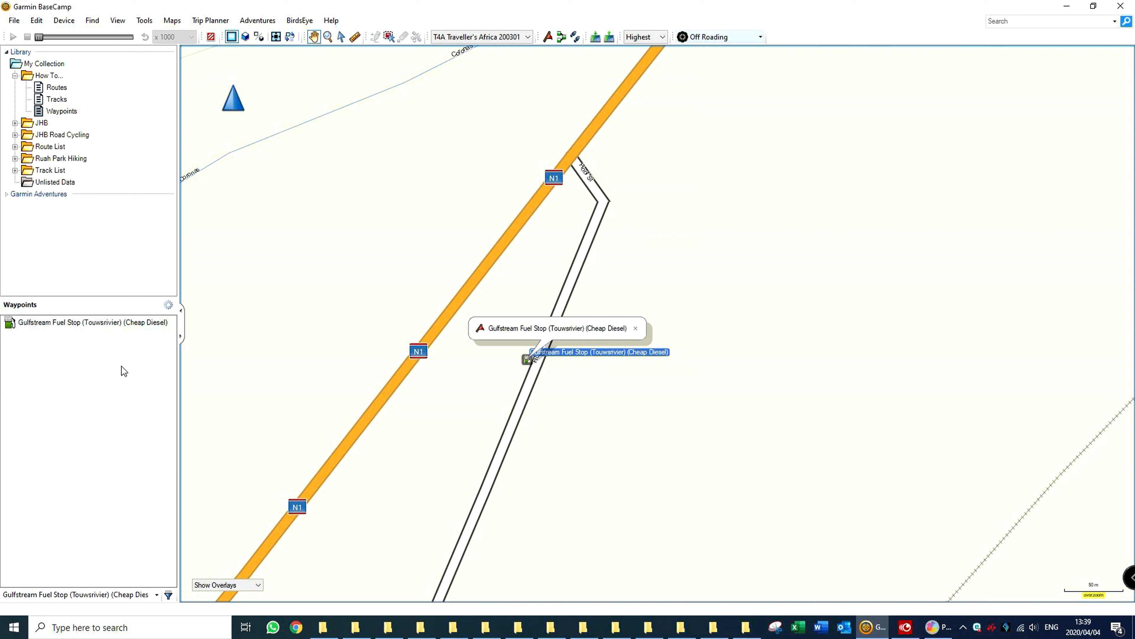
pyautogui.scroll(-5, 492, 369)
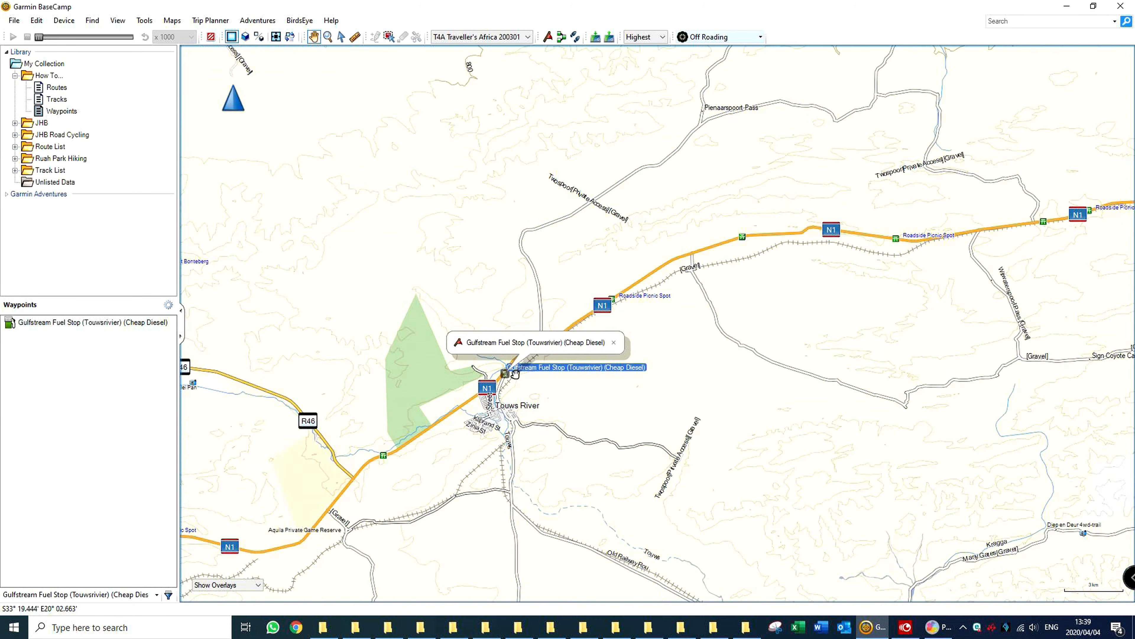
pyautogui.scroll(-1, 515, 374)
pyautogui.click(618, 343)
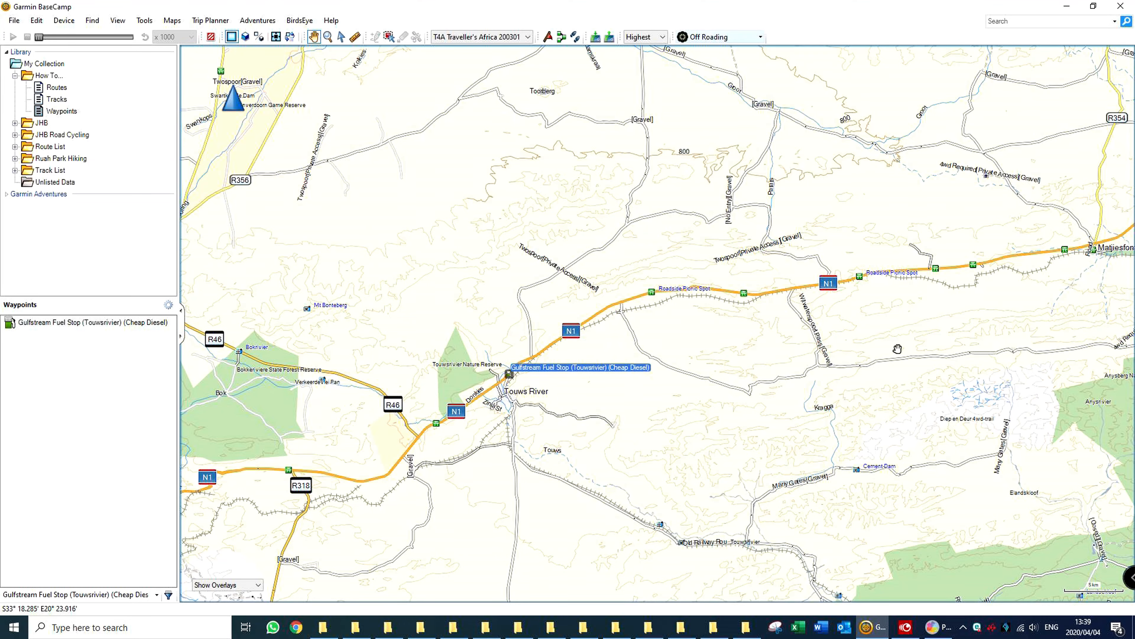
# - Create a waypoint at the Fuel Stop in Matjiesfontein, near the Lord Milner Hotel, and clear the selection
pyautogui.moveTo(893, 332); pyautogui.dragTo(487, 390)
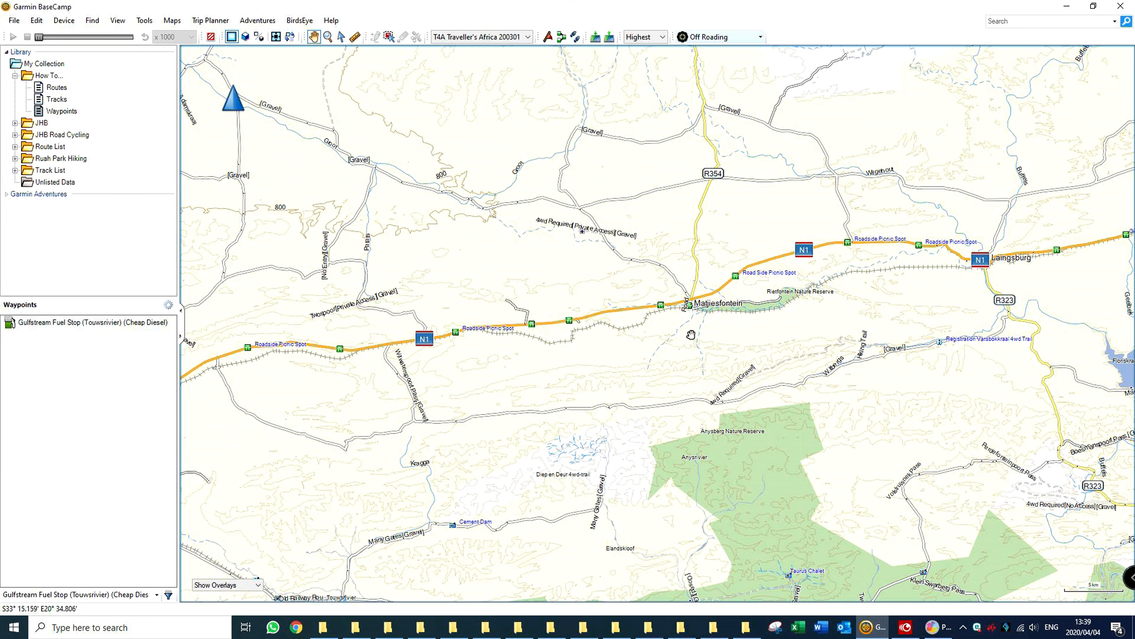
pyautogui.scroll(5, 692, 306)
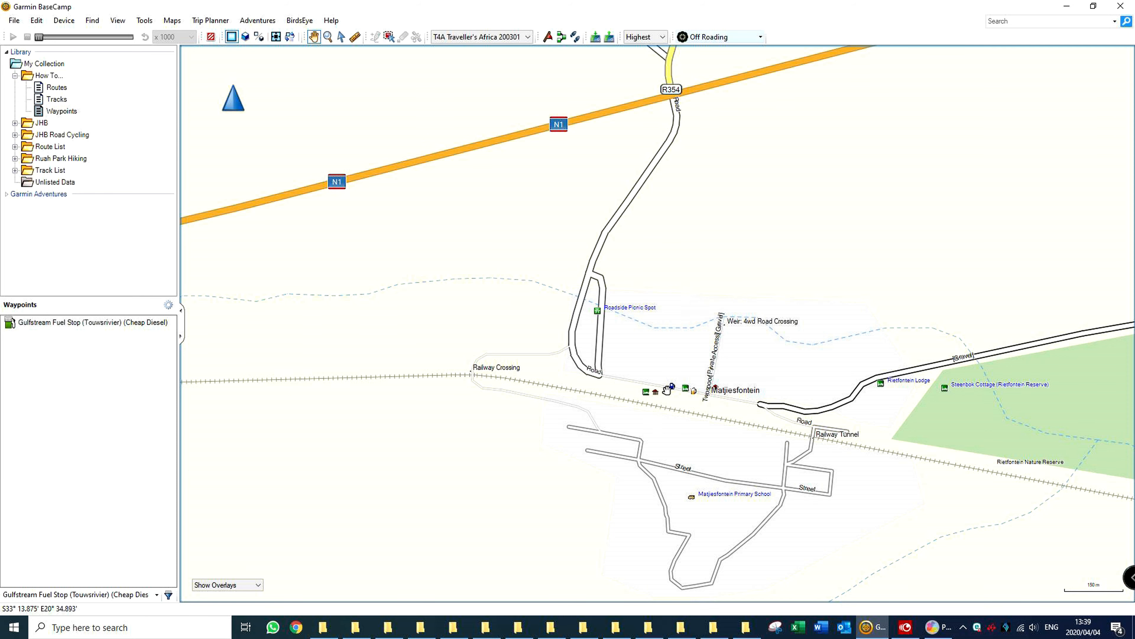
pyautogui.scroll(2, 672, 385)
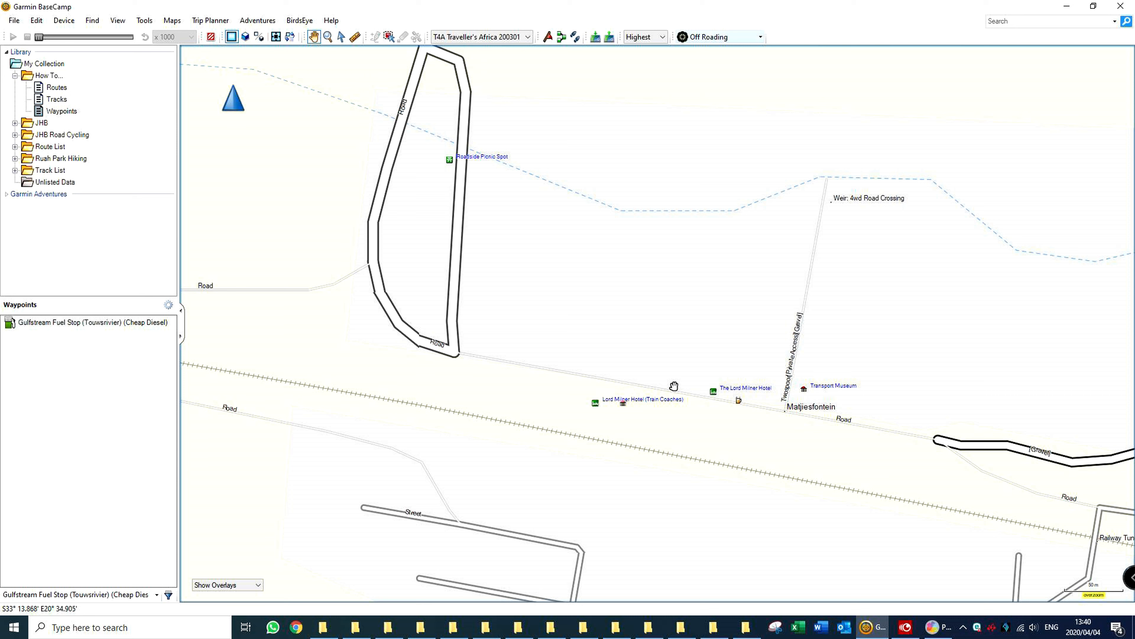
pyautogui.rightClick(673, 385)
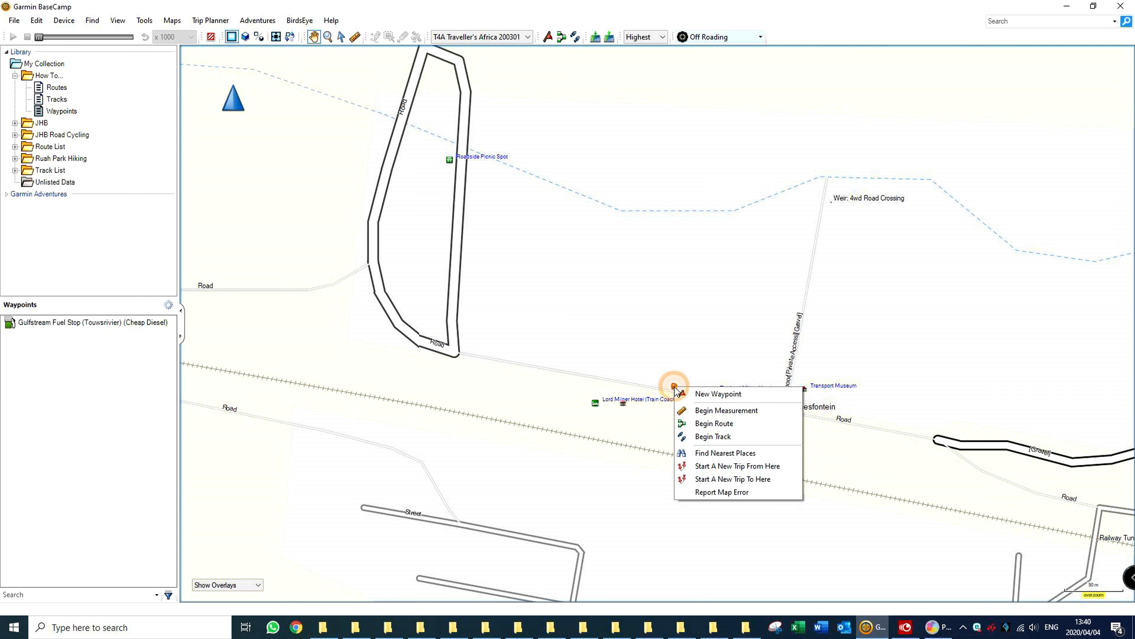
pyautogui.click(711, 395)
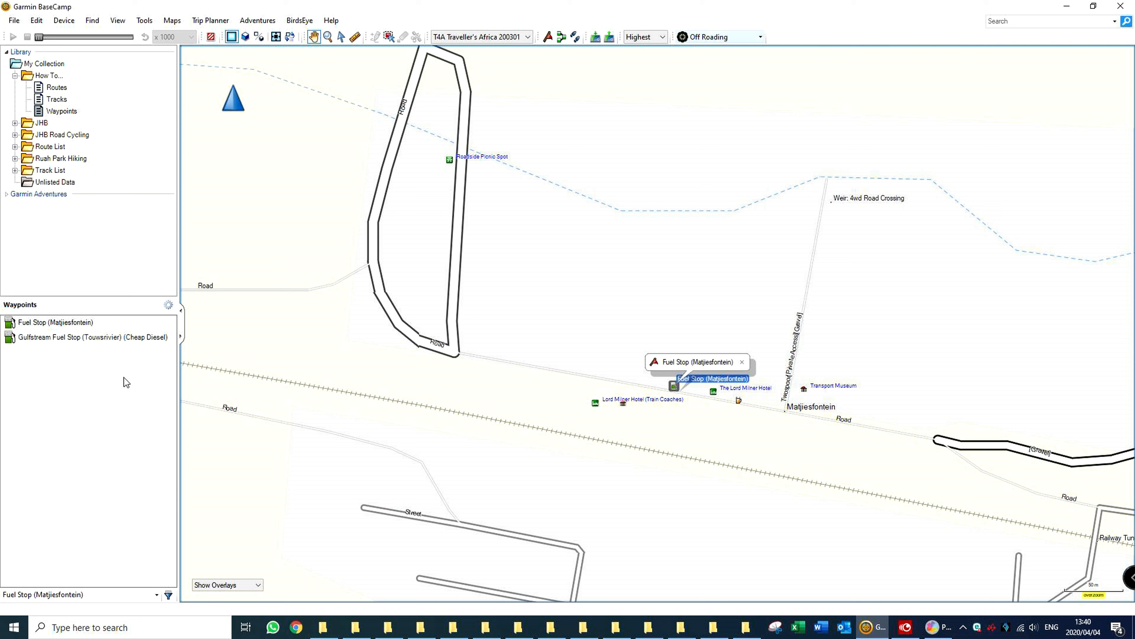
pyautogui.click(76, 382)
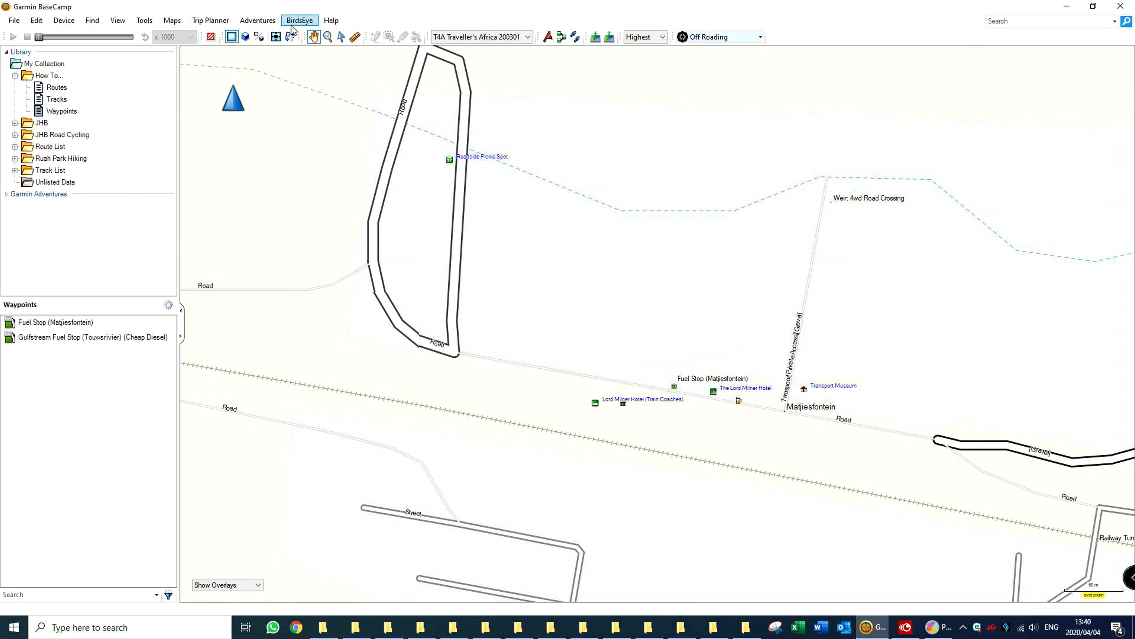
# - Create a route using both selected fuel stop waypoints, Gulfstream at Touwsrivier and Matjiesfontein, and dismiss its callout
pyautogui.click(62, 326)
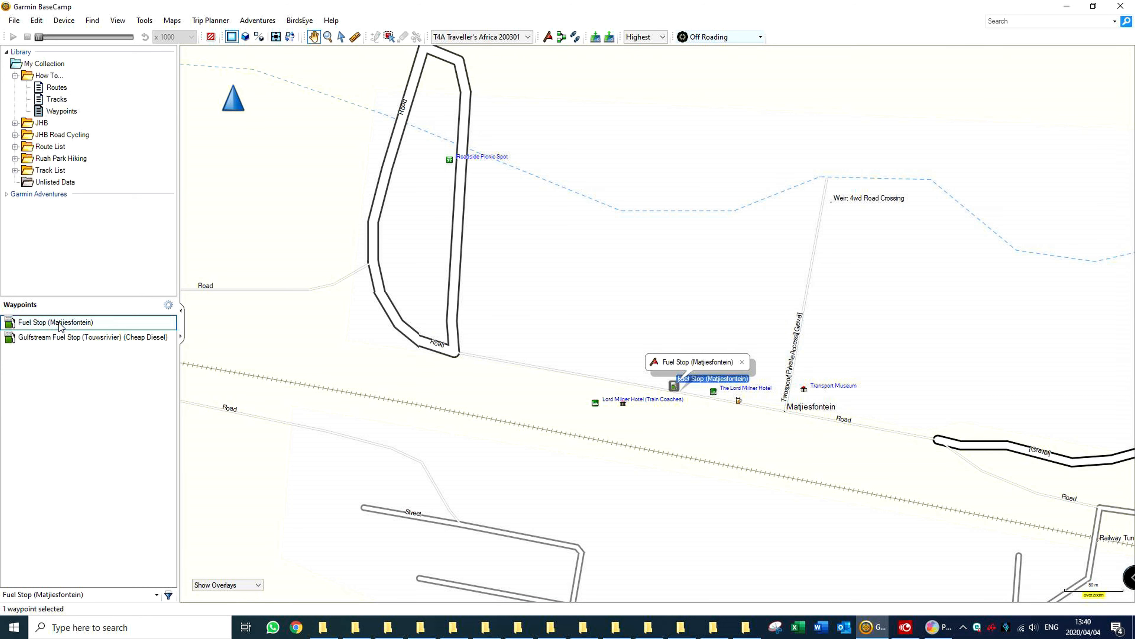
pyautogui.click(60, 339)
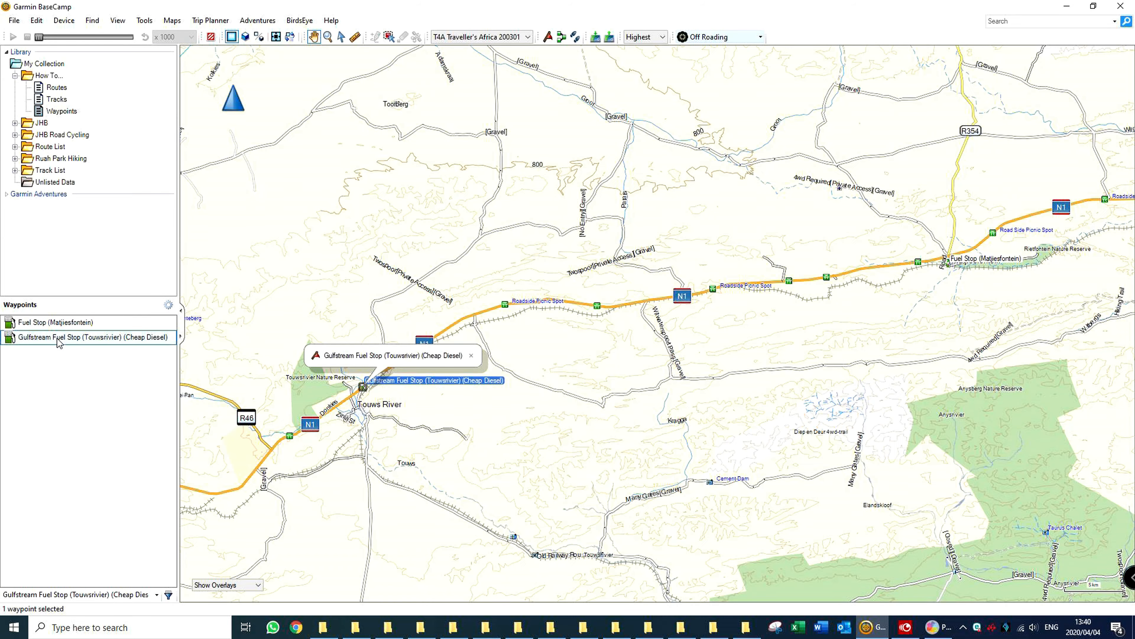
pyautogui.keyDown('ctrl'); pyautogui.click(54, 328); pyautogui.keyUp('ctrl')
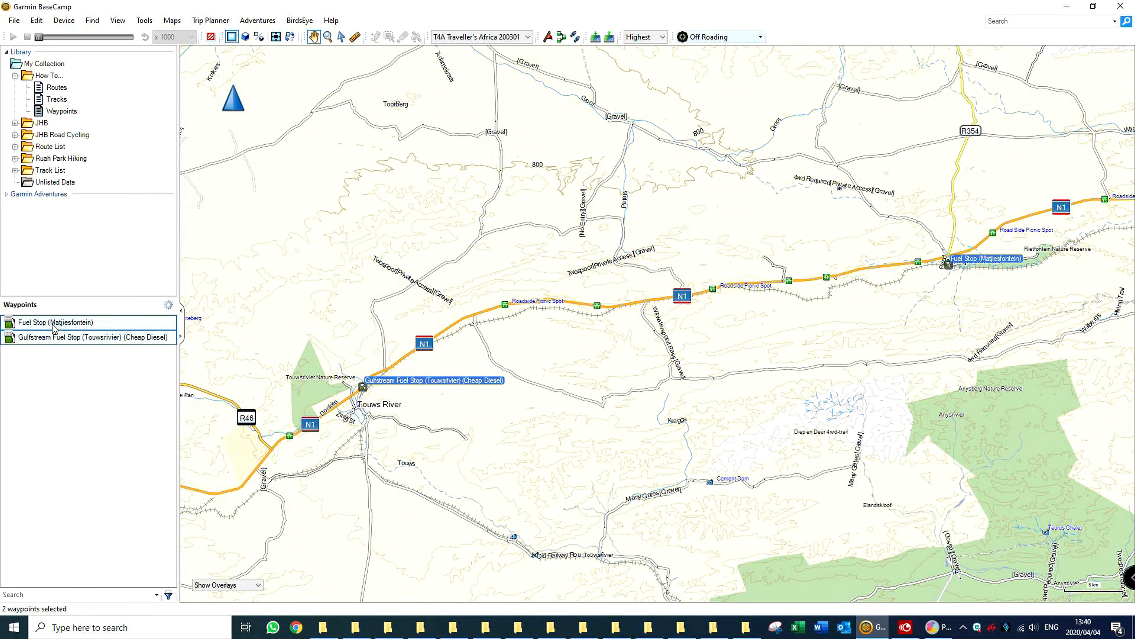
pyautogui.rightClick(53, 325)
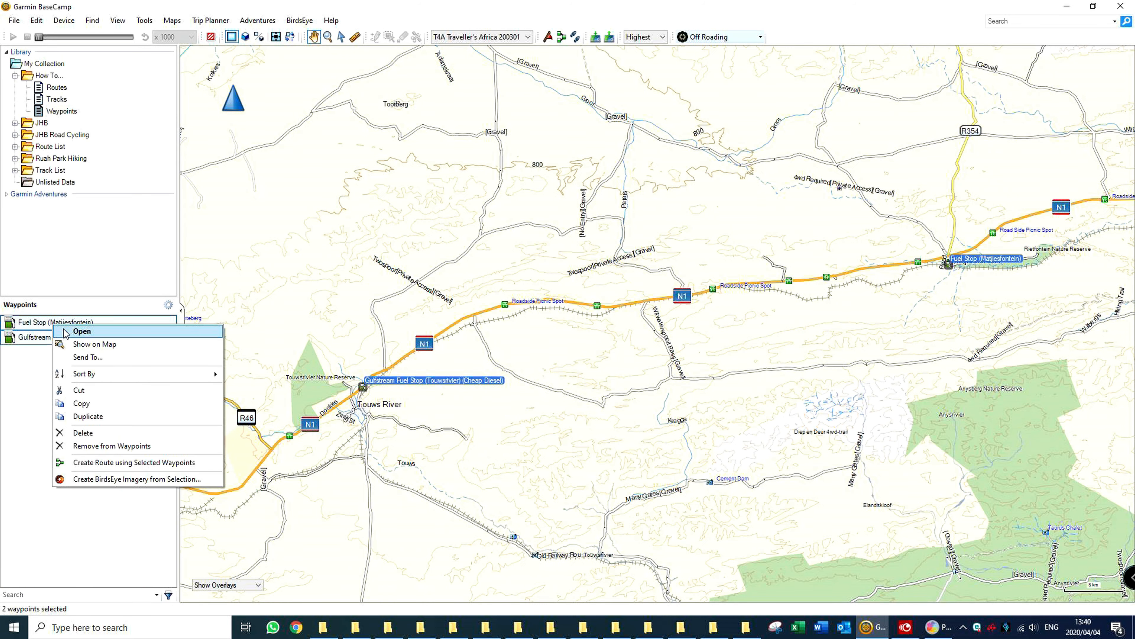
pyautogui.click(114, 464)
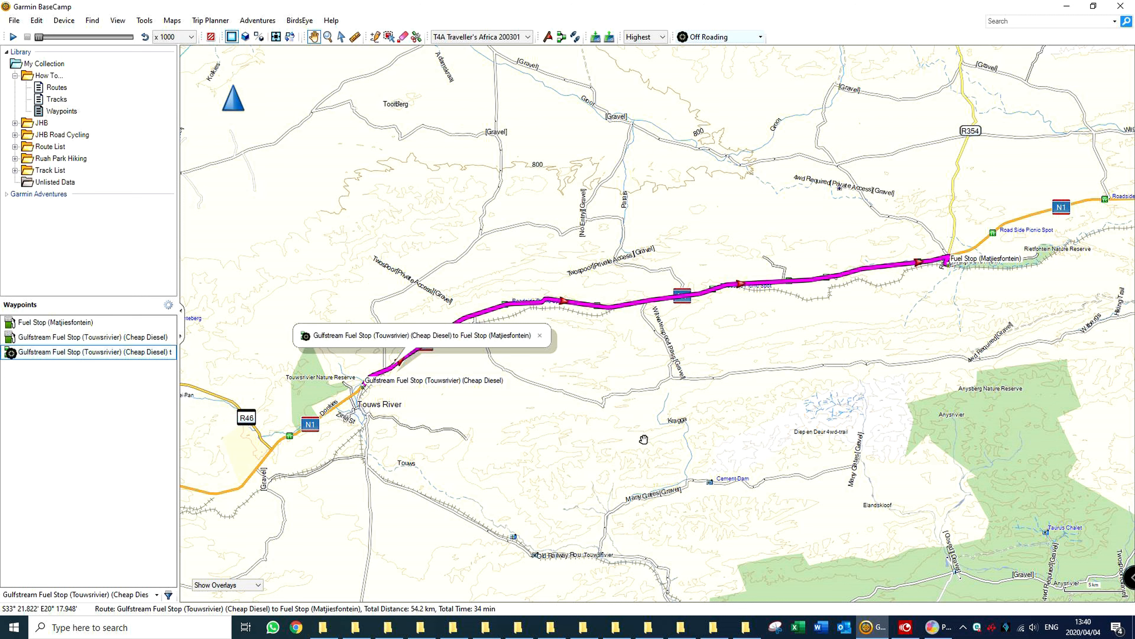
pyautogui.click(540, 336)
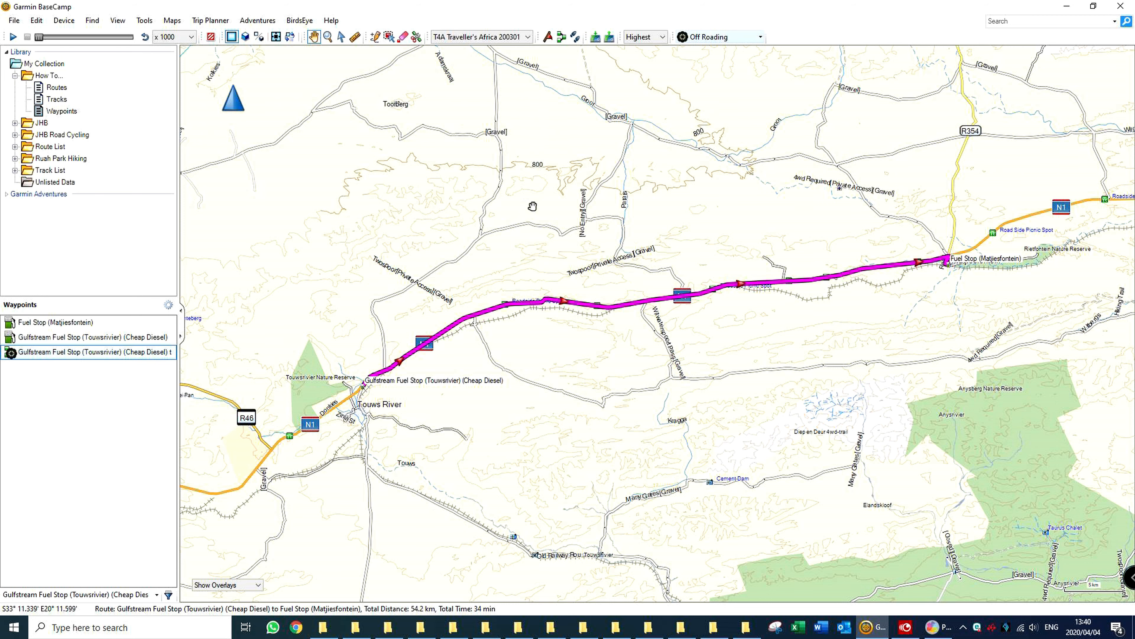
pyautogui.moveTo(531, 196); pyautogui.dragTo(535, 272)
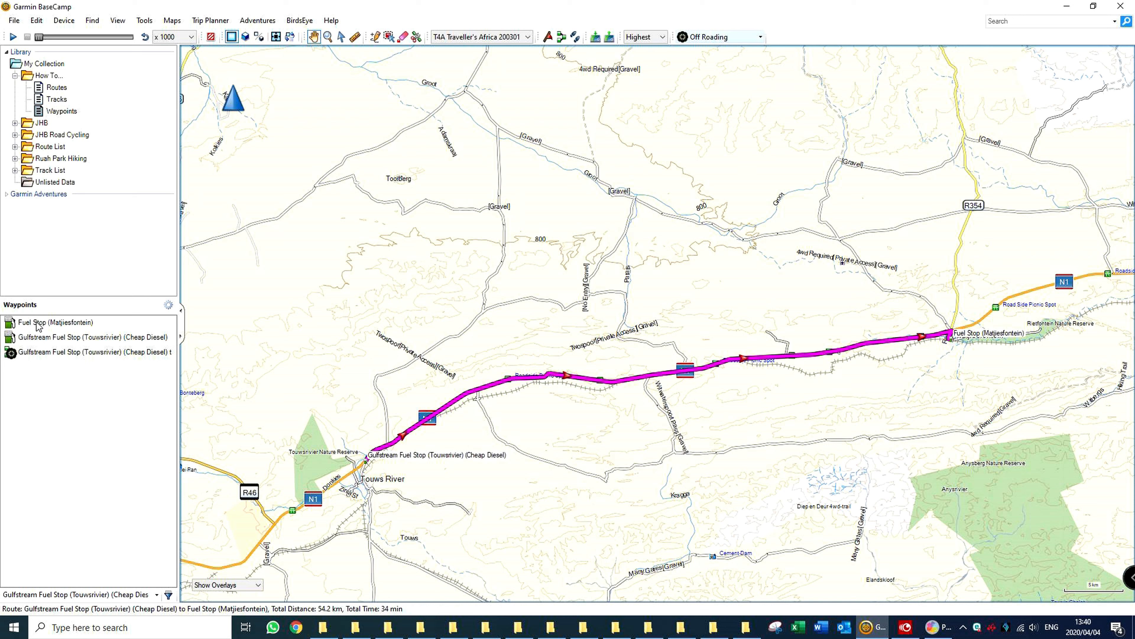
# - Delete the route between the two fuel stops from the Waypoints list and dismiss the remaining waypoint callout
pyautogui.click(54, 362)
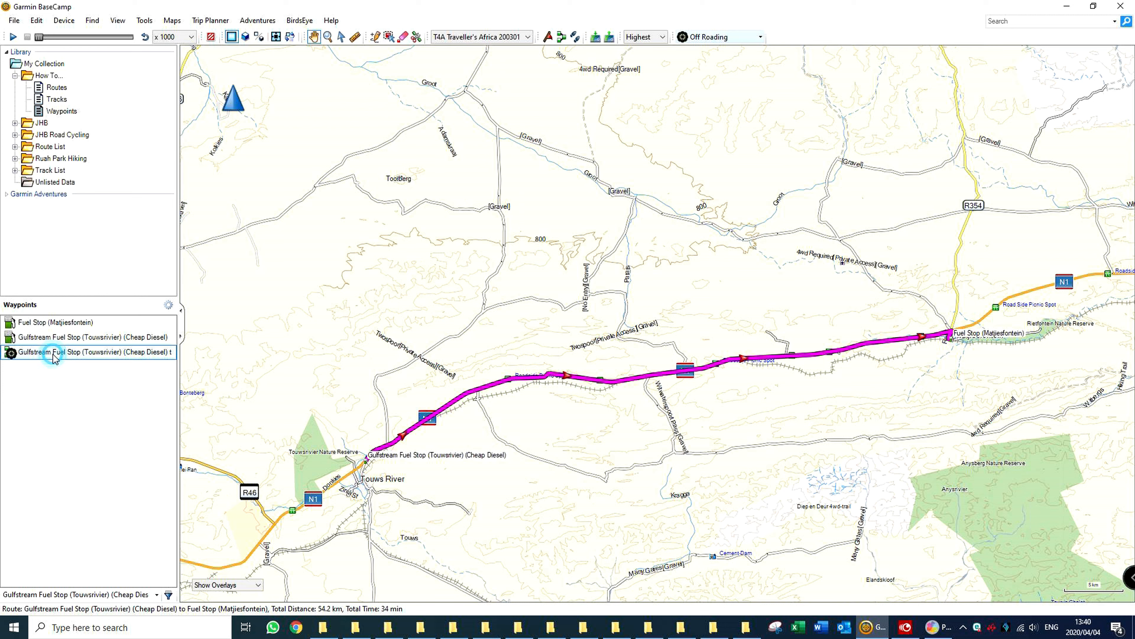
pyautogui.press('Delete')
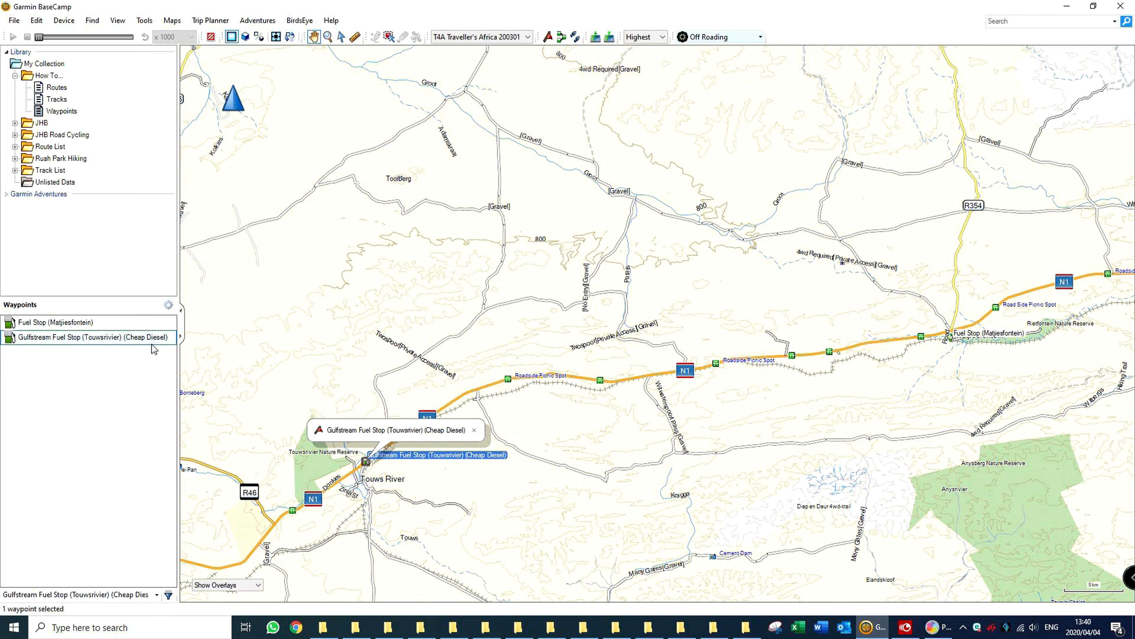
pyautogui.click(474, 430)
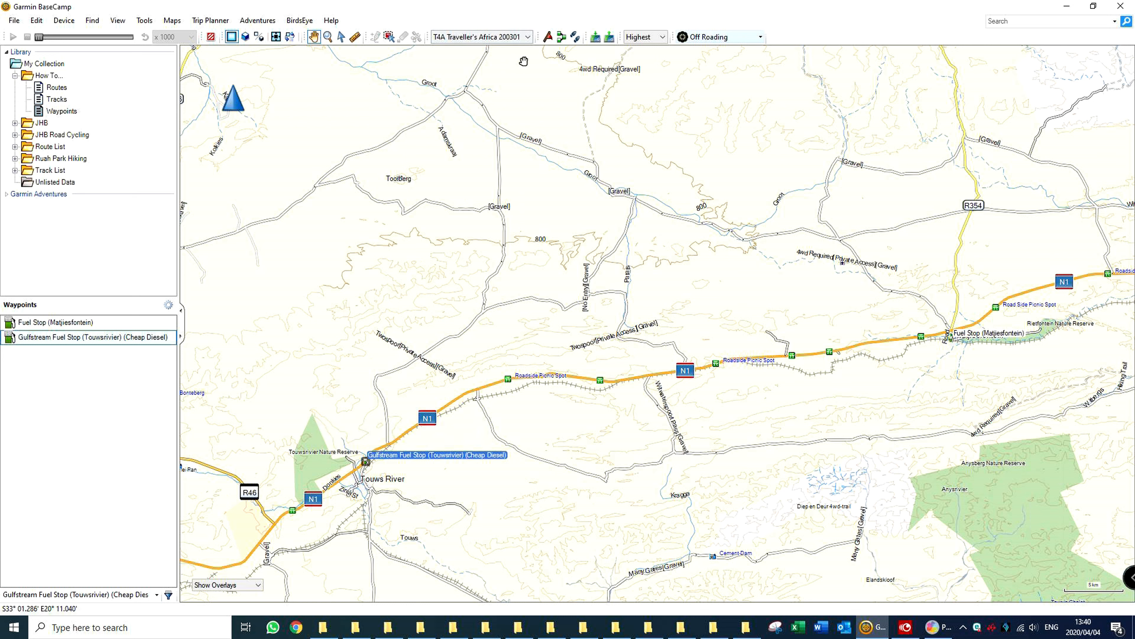
# - Start drawing an Off Roading route on the map, placing its first point on Hoof St beside the Gulfstream Fuel Stop in Touwsrivier
pyautogui.click(560, 38)
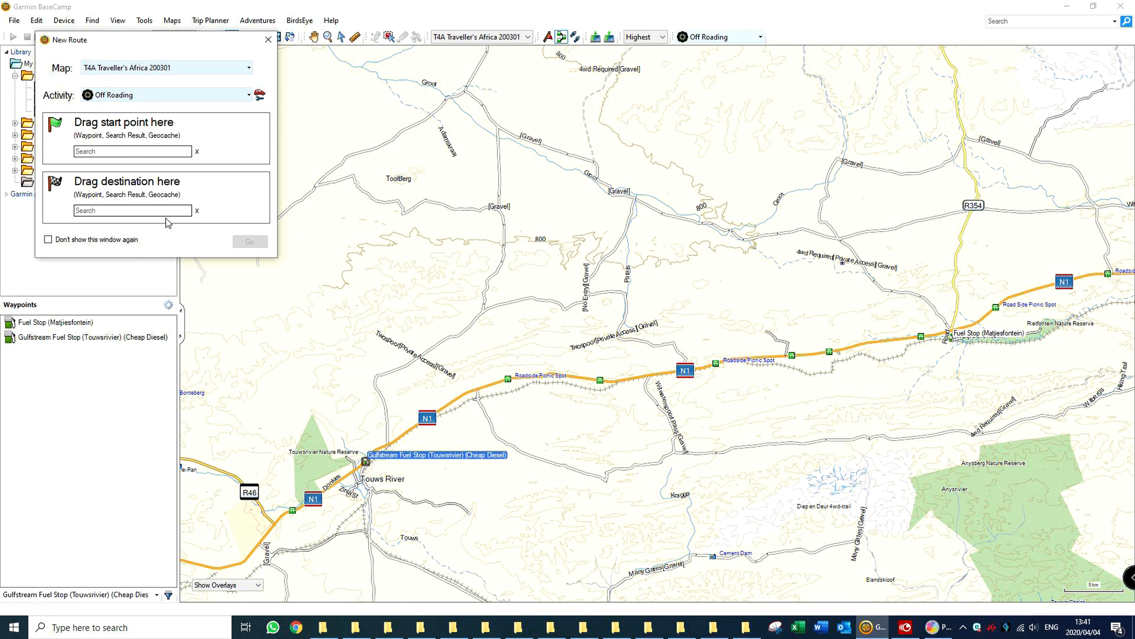
pyautogui.click(268, 41)
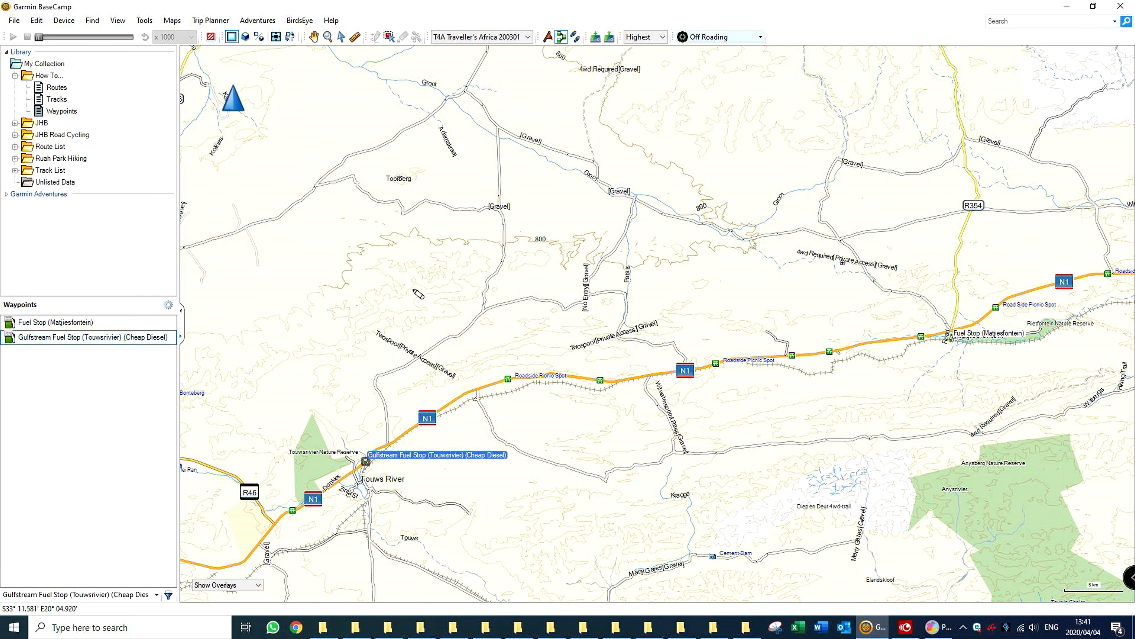
pyautogui.scroll(2, 389, 448)
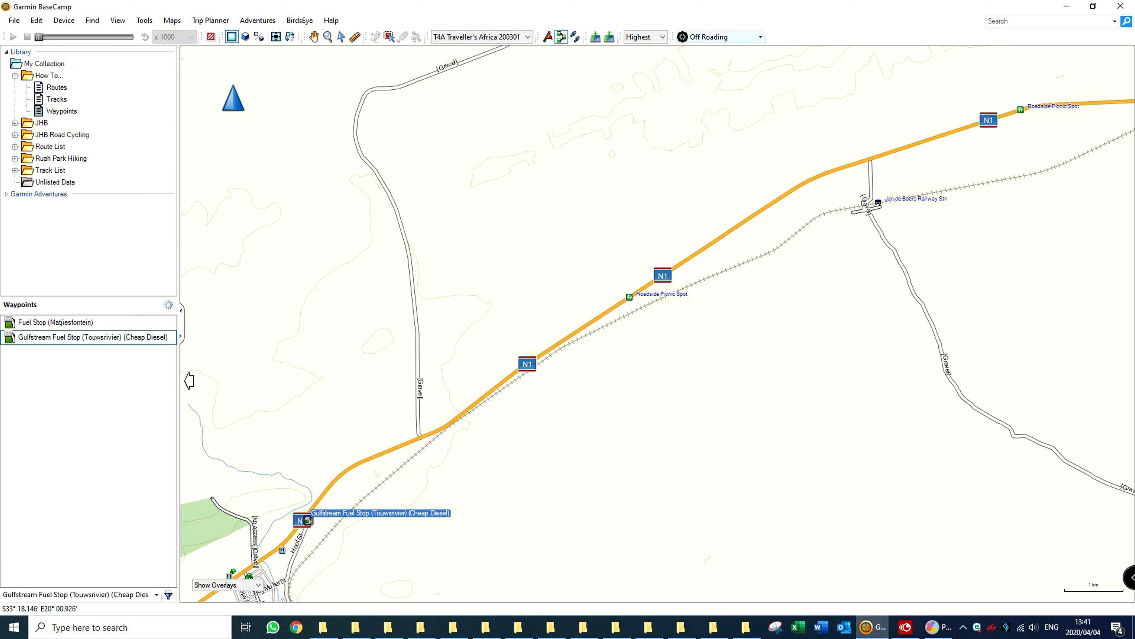
pyautogui.click(189, 380)
pyautogui.click(189, 380)
pyautogui.click(188, 380)
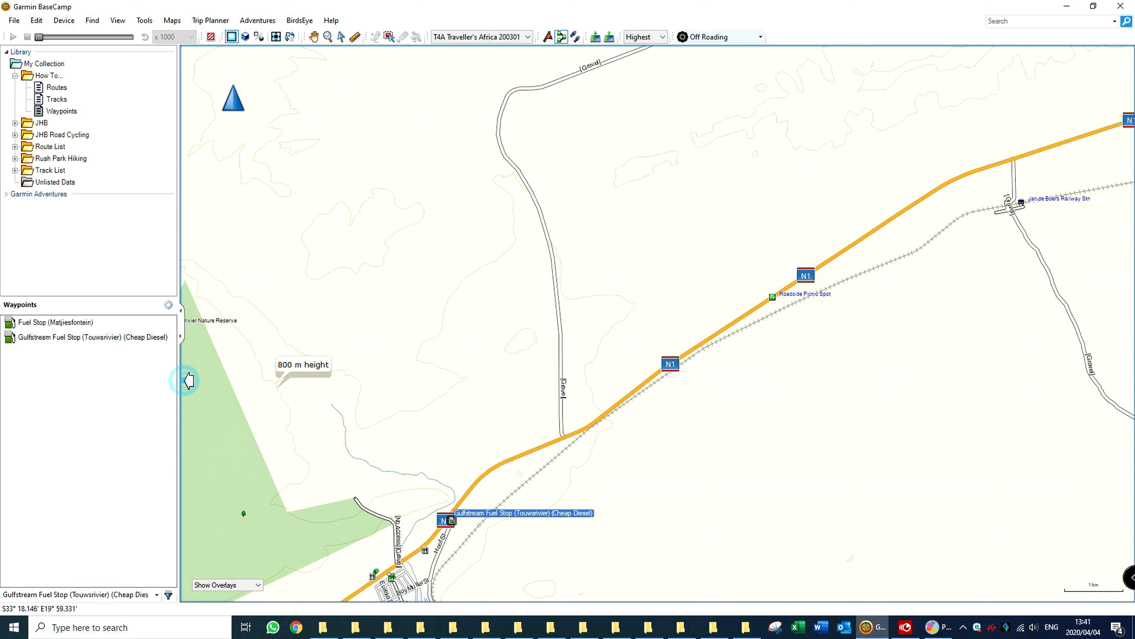
pyautogui.click(192, 590)
pyautogui.click(192, 591)
pyautogui.click(192, 591)
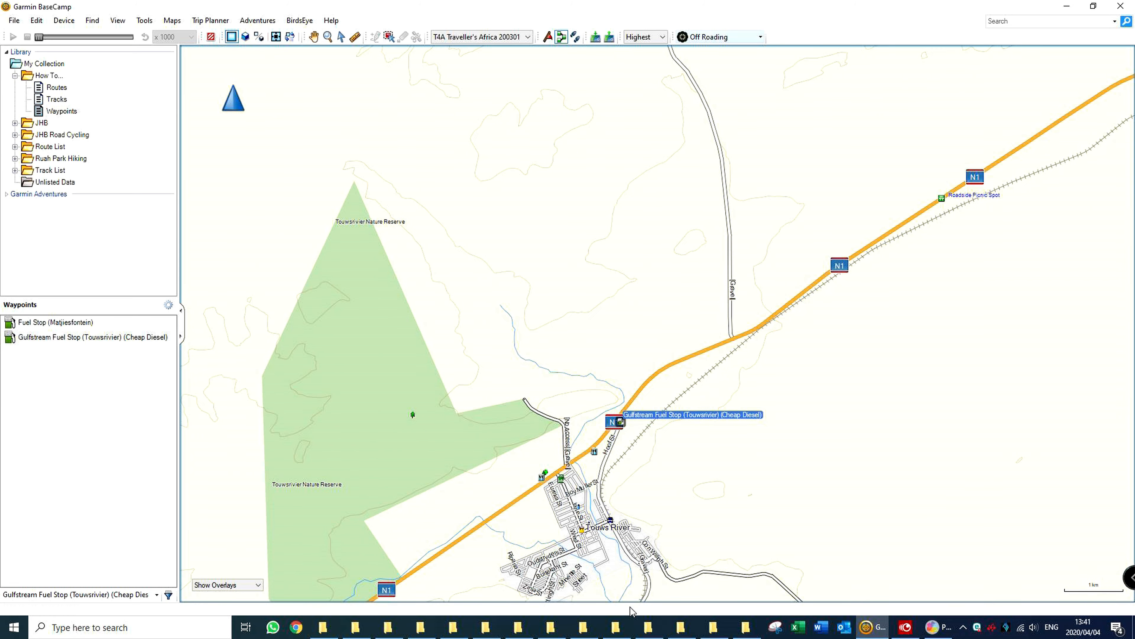
pyautogui.click(679, 597)
pyautogui.click(678, 597)
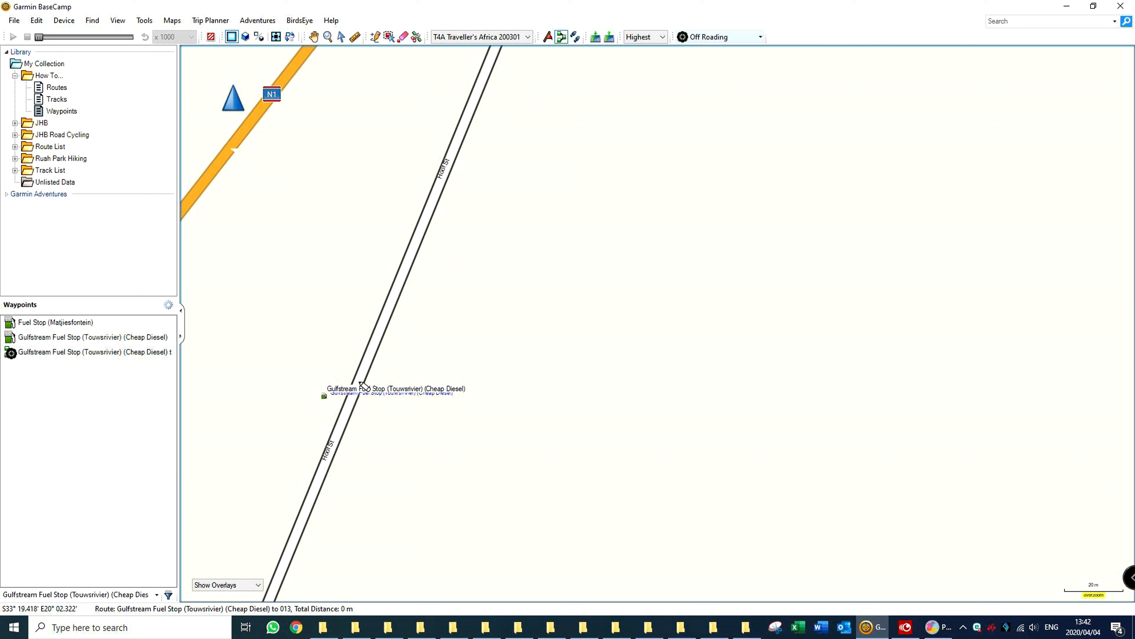
pyautogui.click(360, 379)
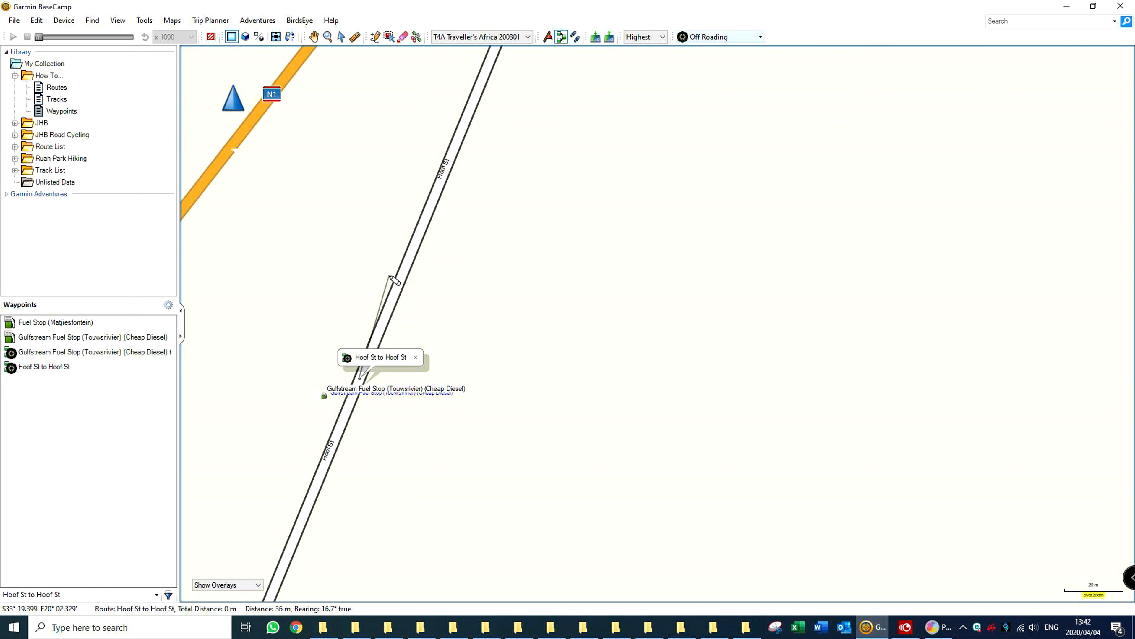
# - Extend the route from Hoof St to the junction of the N1 and the gravel road northeast of Touws River
pyautogui.scroll(-3, 392, 281)
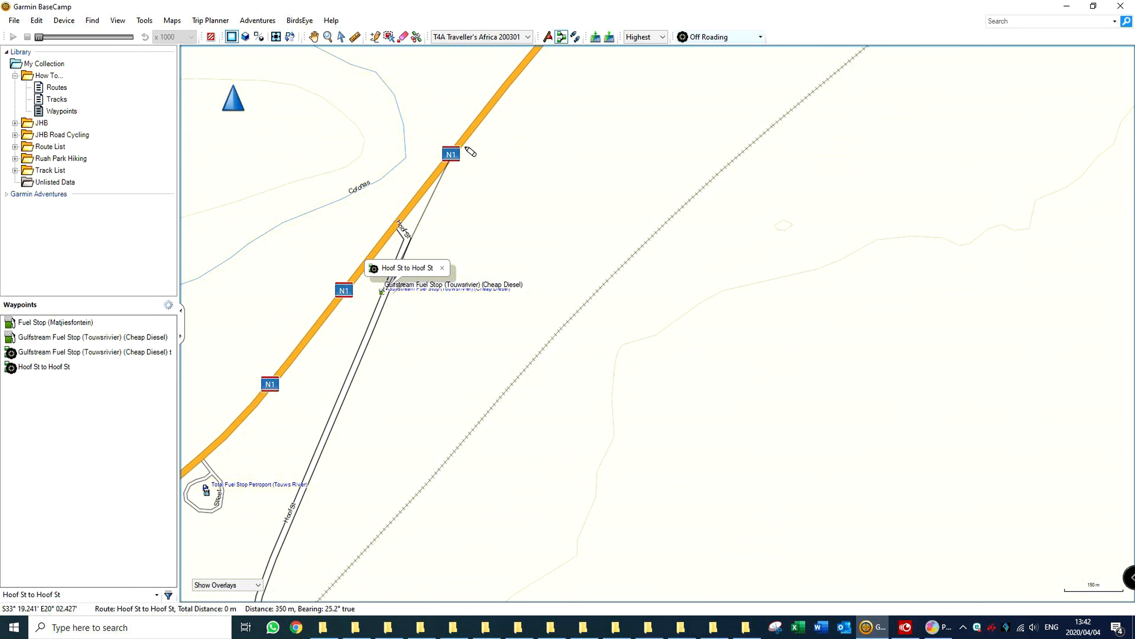
pyautogui.scroll(-3, 505, 113)
pyautogui.scroll(-1, 507, 113)
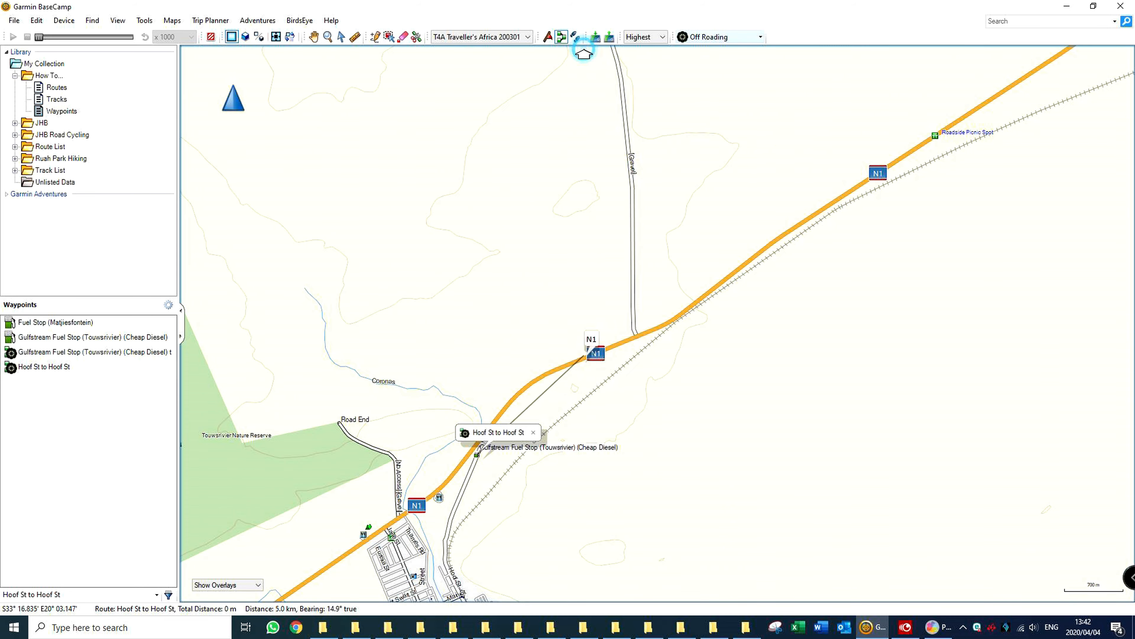
pyautogui.scroll(-2, 595, 106)
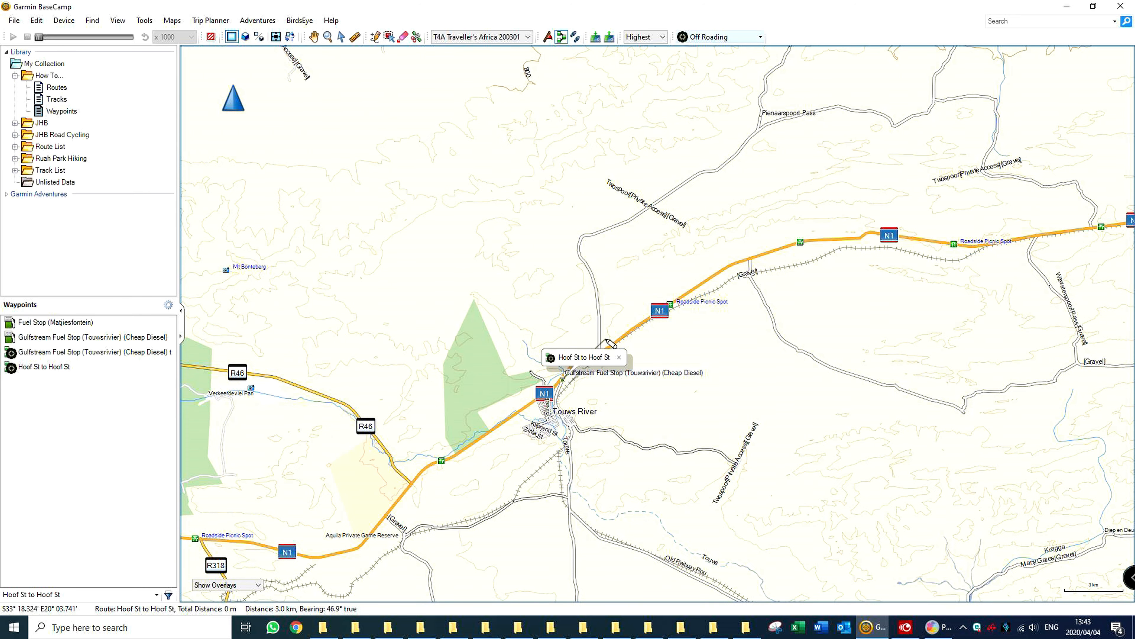
pyautogui.scroll(3, 601, 346)
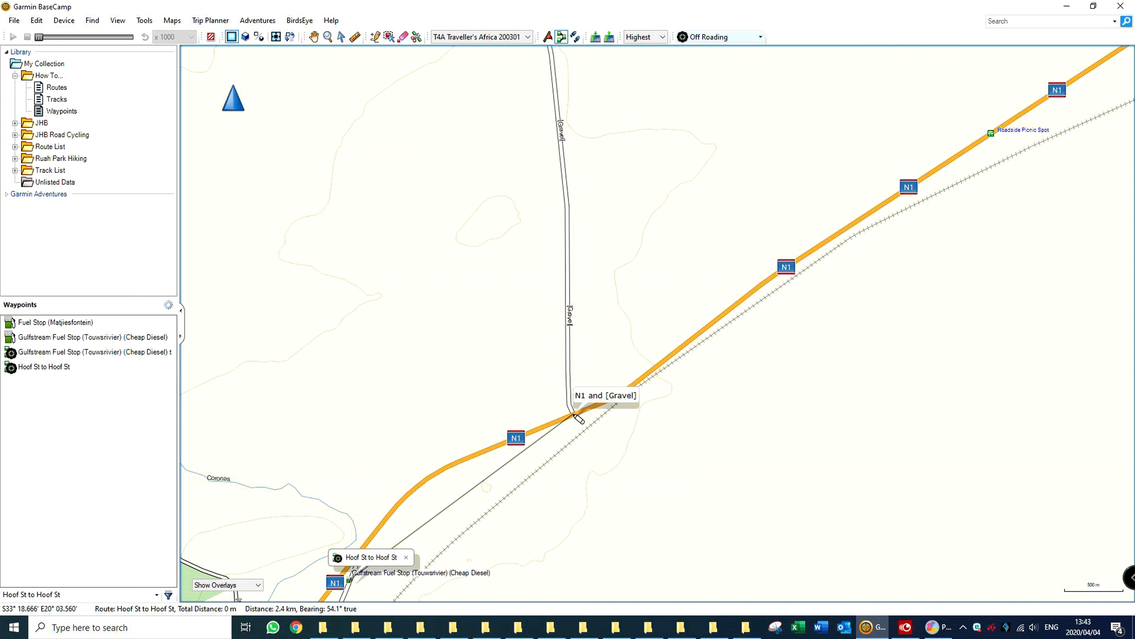
pyautogui.click(575, 414)
# - Extend the route north along the gravel road to the fork at Pienaarspoort Pass
pyautogui.scroll(-4, 561, 197)
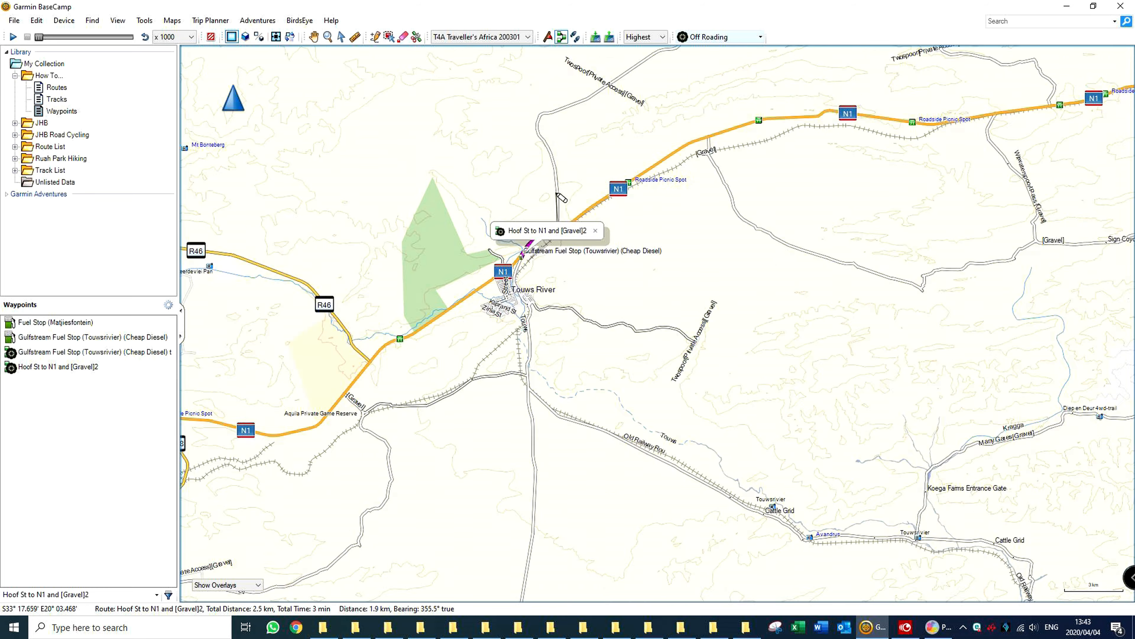
pyautogui.scroll(-1, 558, 194)
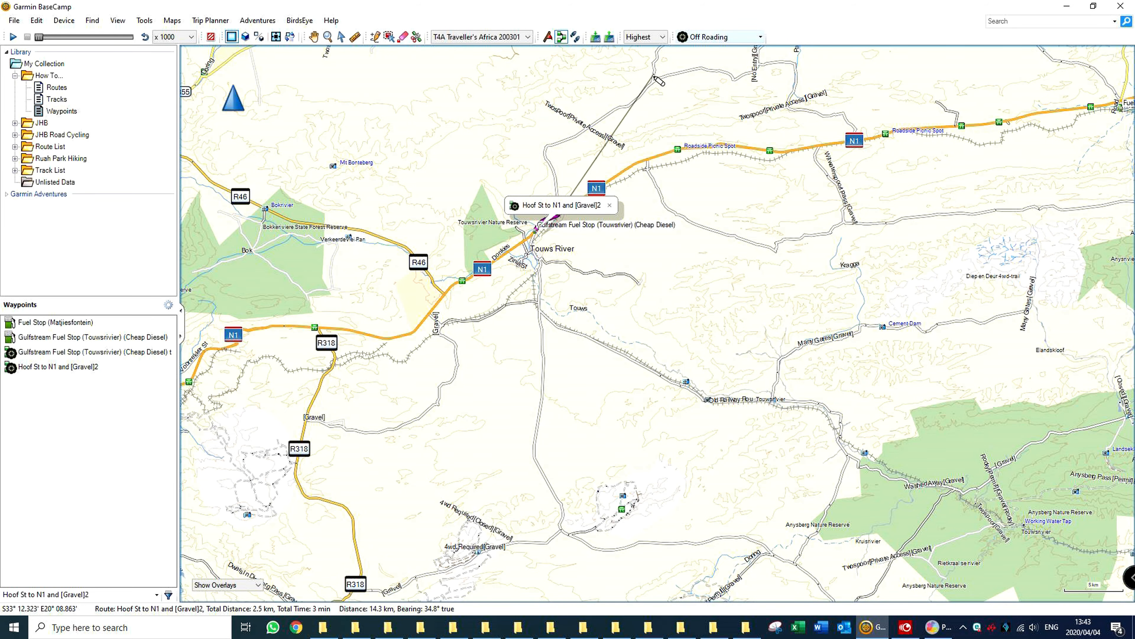
pyautogui.scroll(4, 658, 81)
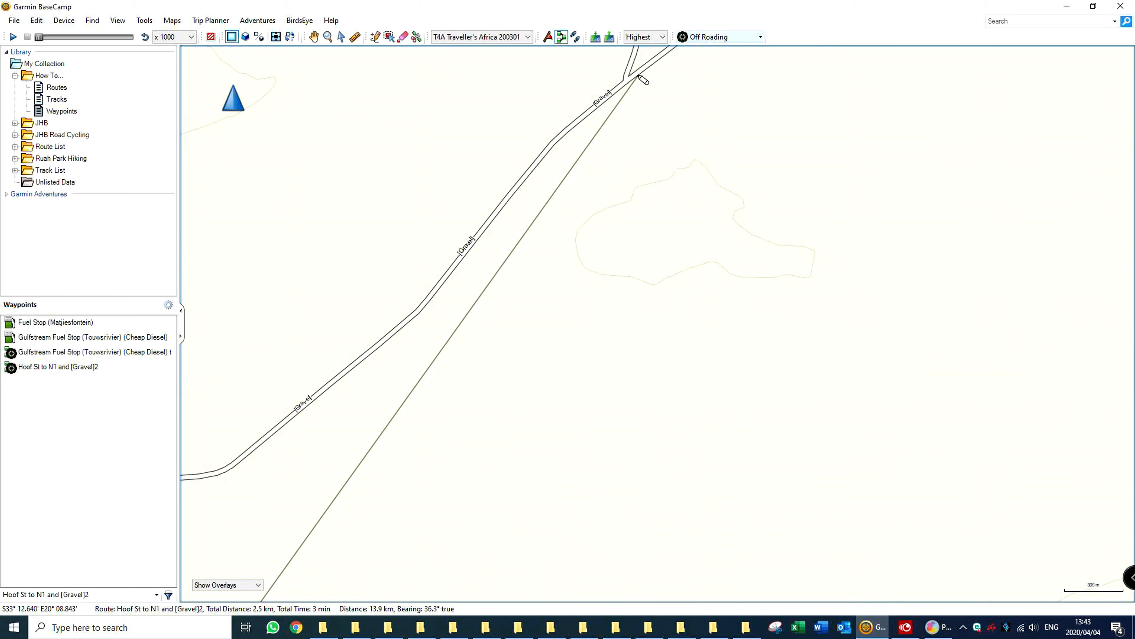
pyautogui.click(633, 82)
# - Extend the route north over Pienaarspoort Pass to the gravel junction beyond the closed gate, east of Tooitberg
pyautogui.scroll(-1, 634, 84)
pyautogui.scroll(-6, 632, 84)
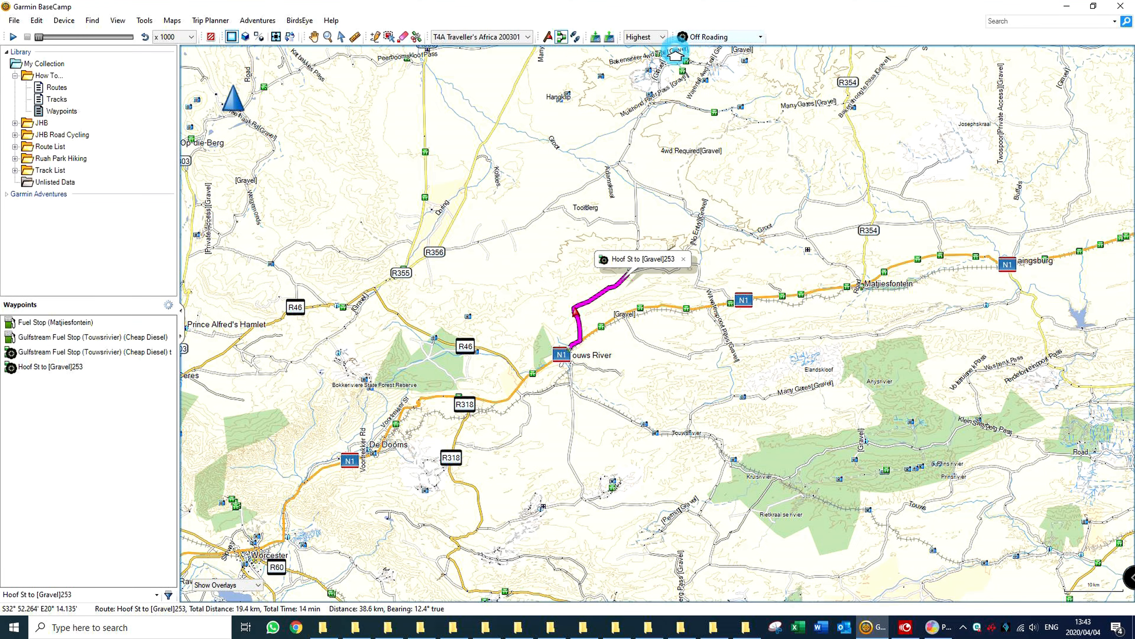
pyautogui.scroll(1, 663, 310)
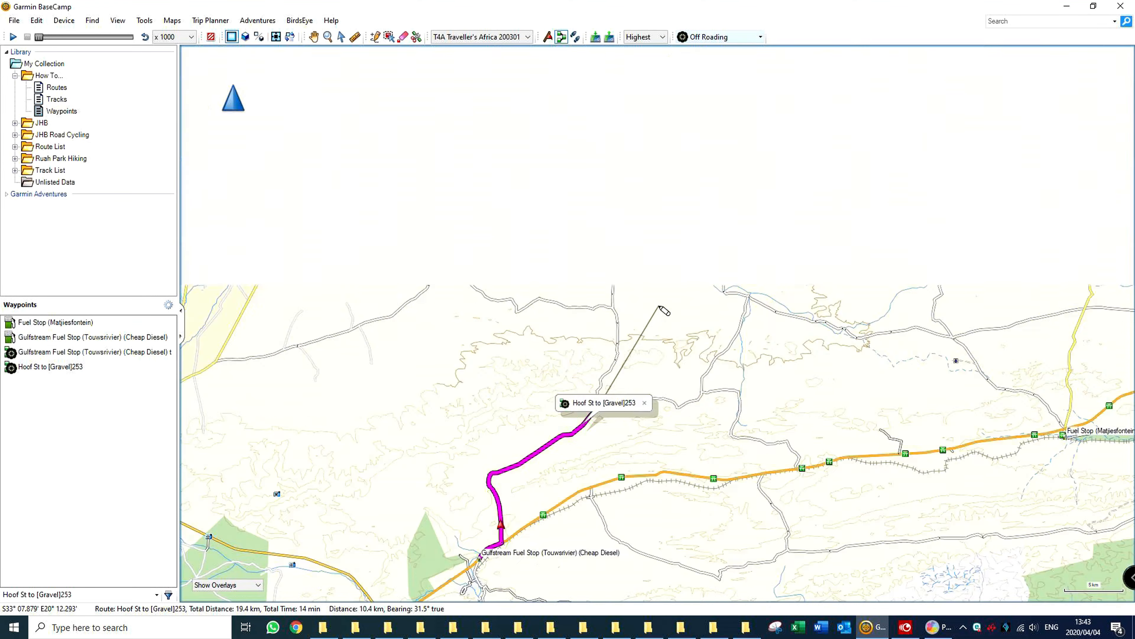
pyautogui.scroll(1, 664, 309)
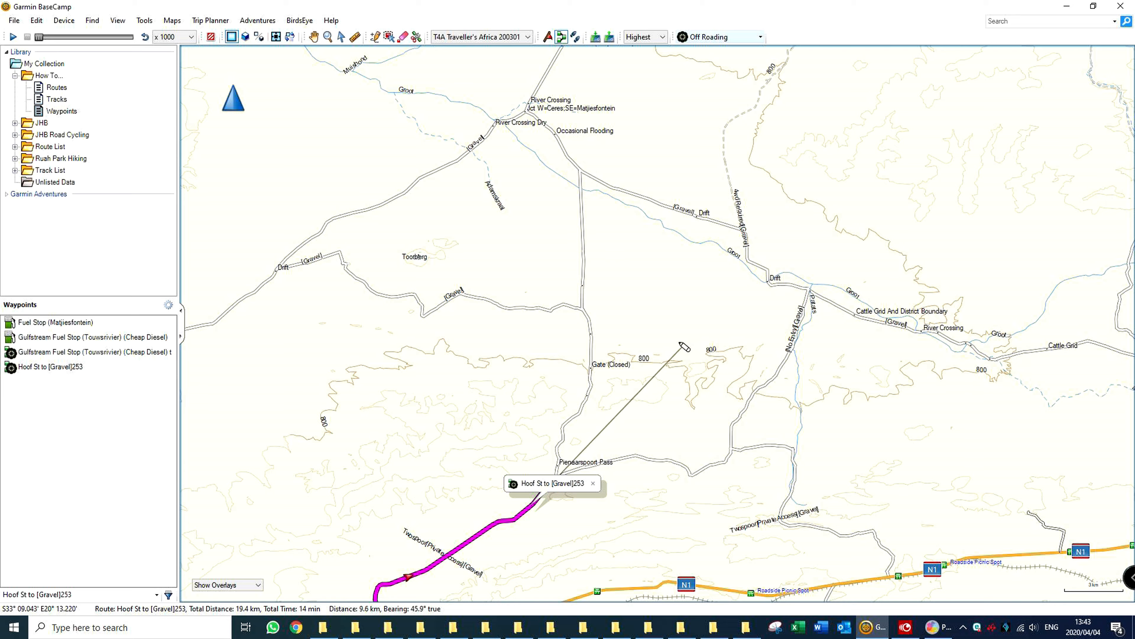
pyautogui.scroll(2, 587, 315)
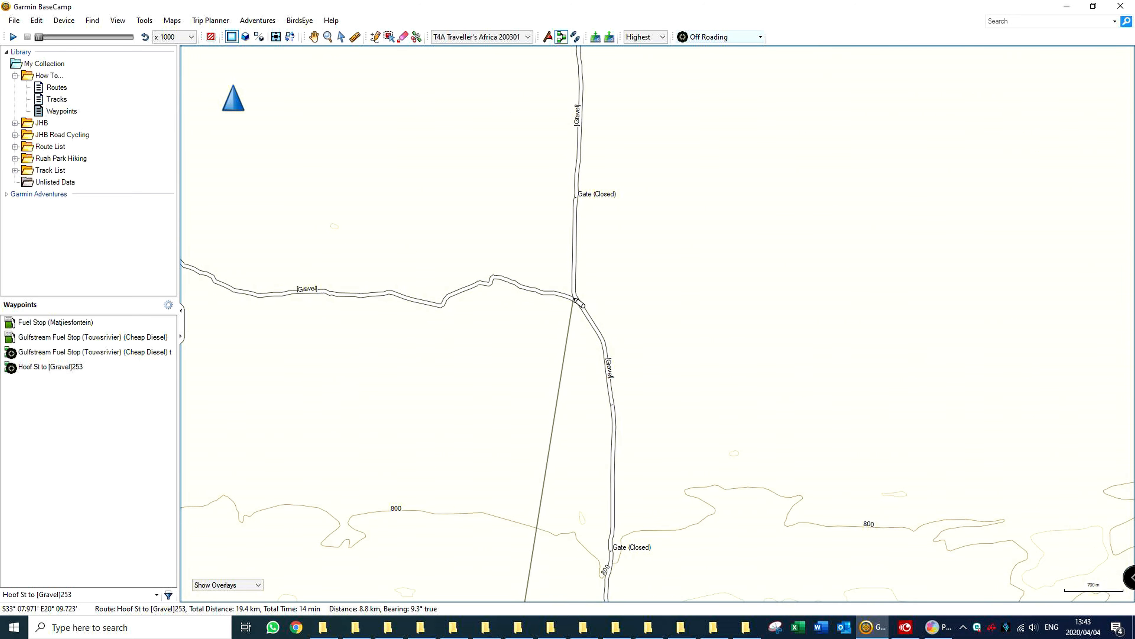
pyautogui.click(576, 298)
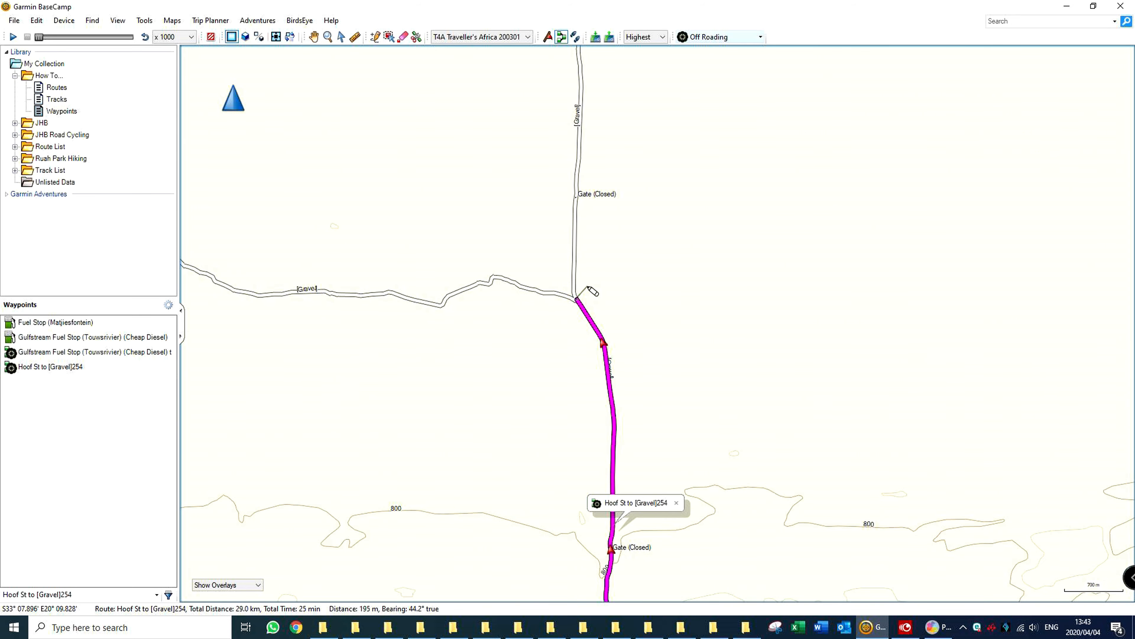
# - Extend the route north across the Groot river to the next gravel road junction
pyautogui.scroll(-2, 590, 290)
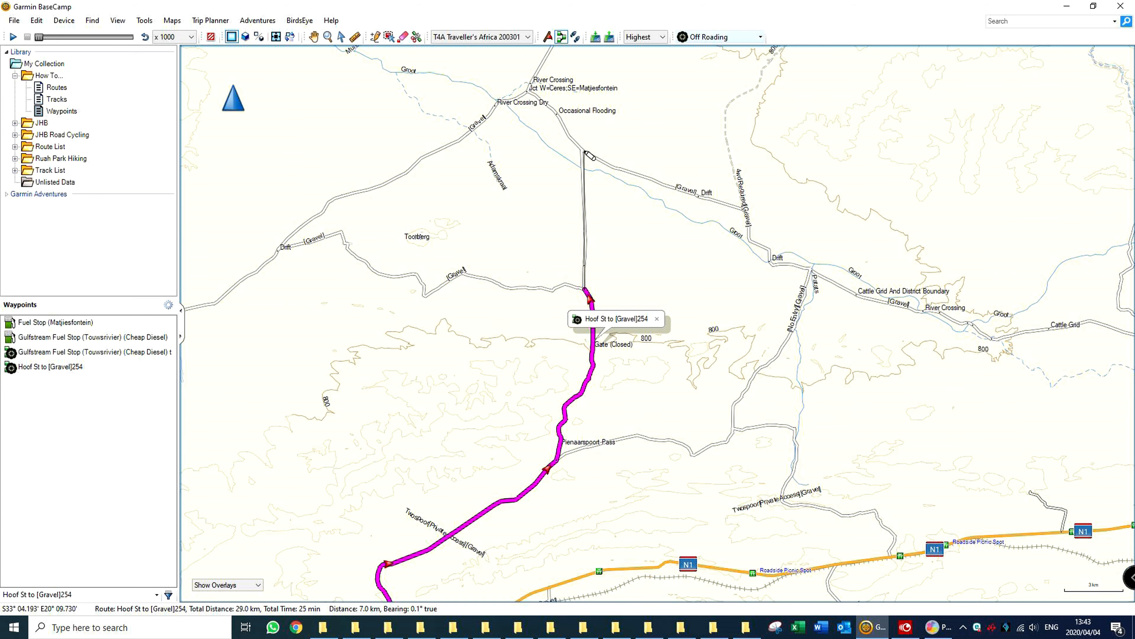
pyautogui.scroll(3, 590, 154)
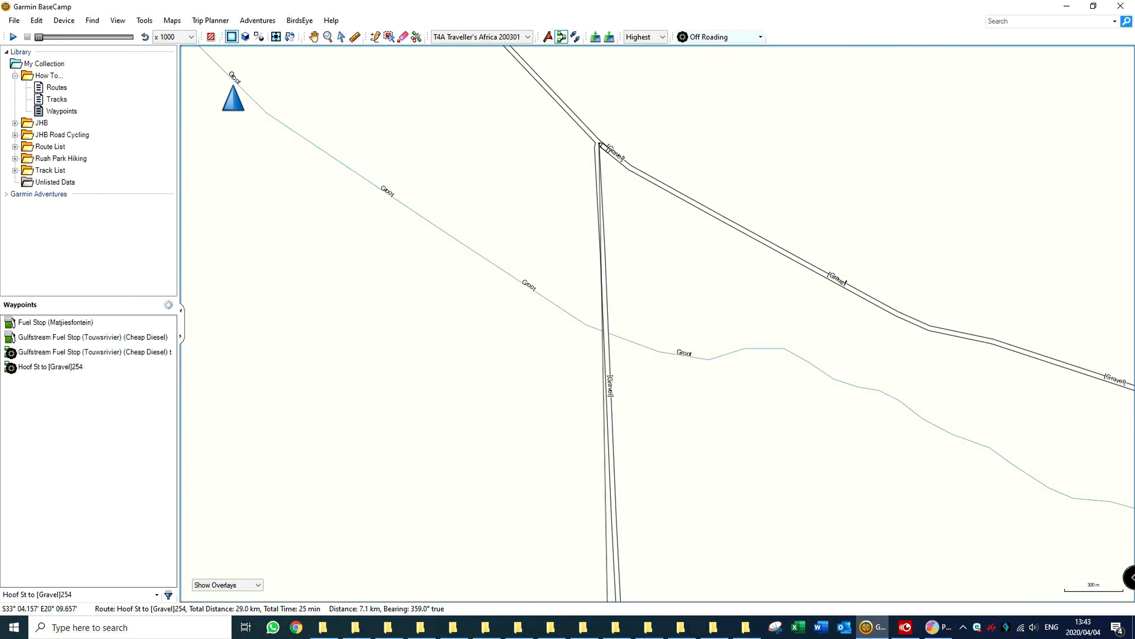
pyautogui.click(599, 144)
# - Try extending the route southeast to the road bend just before the junction at Patatsrivier Farm School, and undo that point
pyautogui.scroll(-3, 1001, 346)
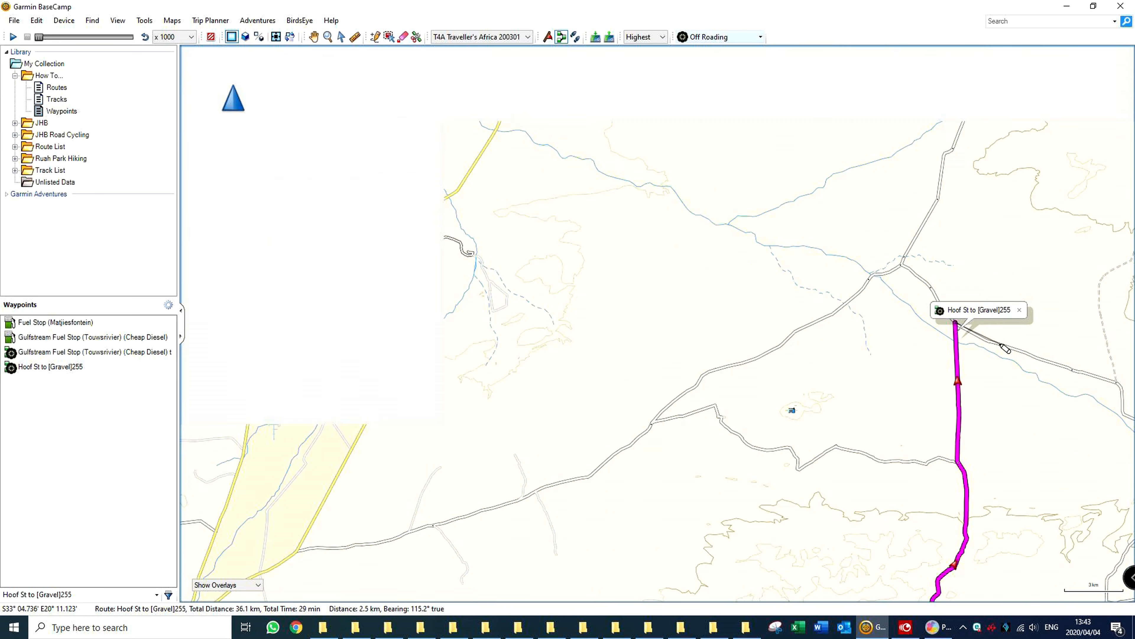
pyautogui.scroll(-1, 1001, 345)
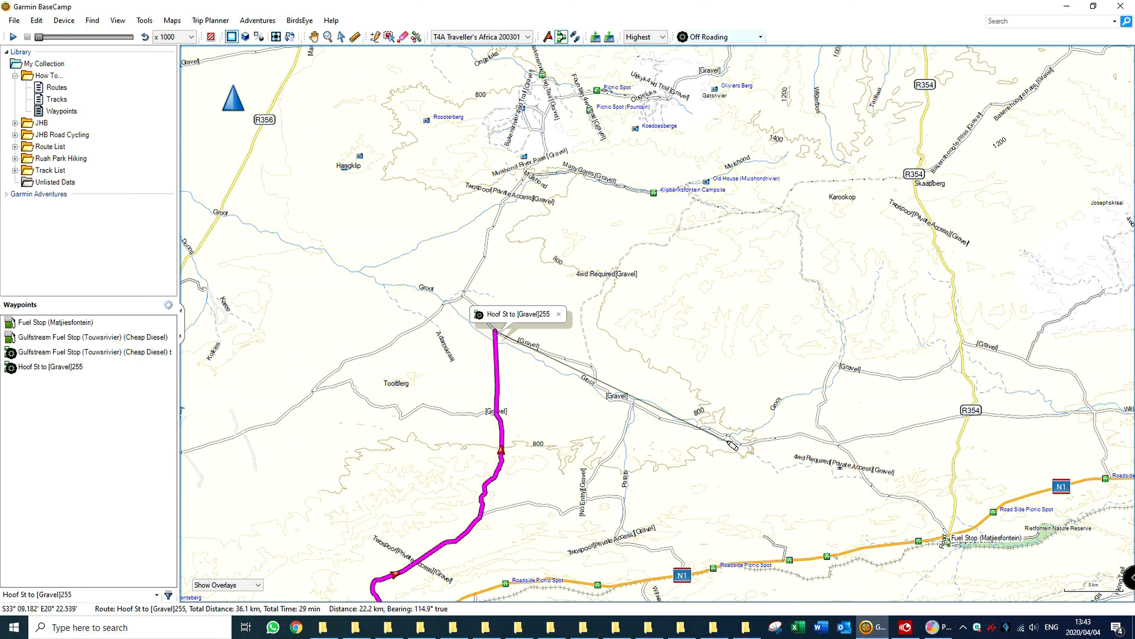
pyautogui.scroll(1, 679, 432)
pyautogui.scroll(3, 679, 432)
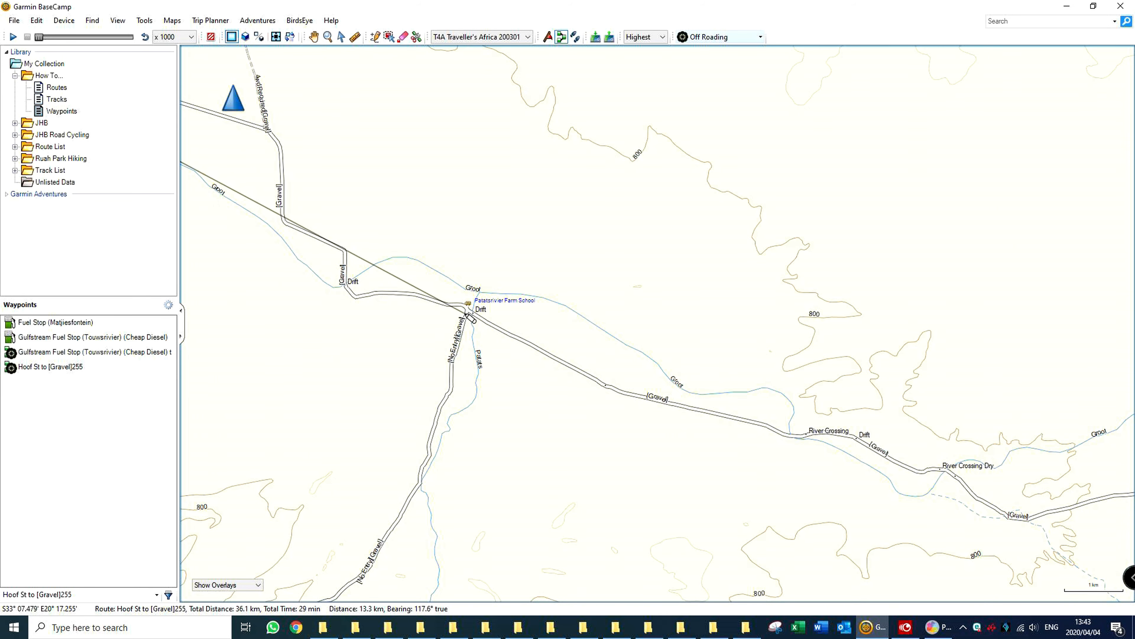
pyautogui.scroll(2, 468, 314)
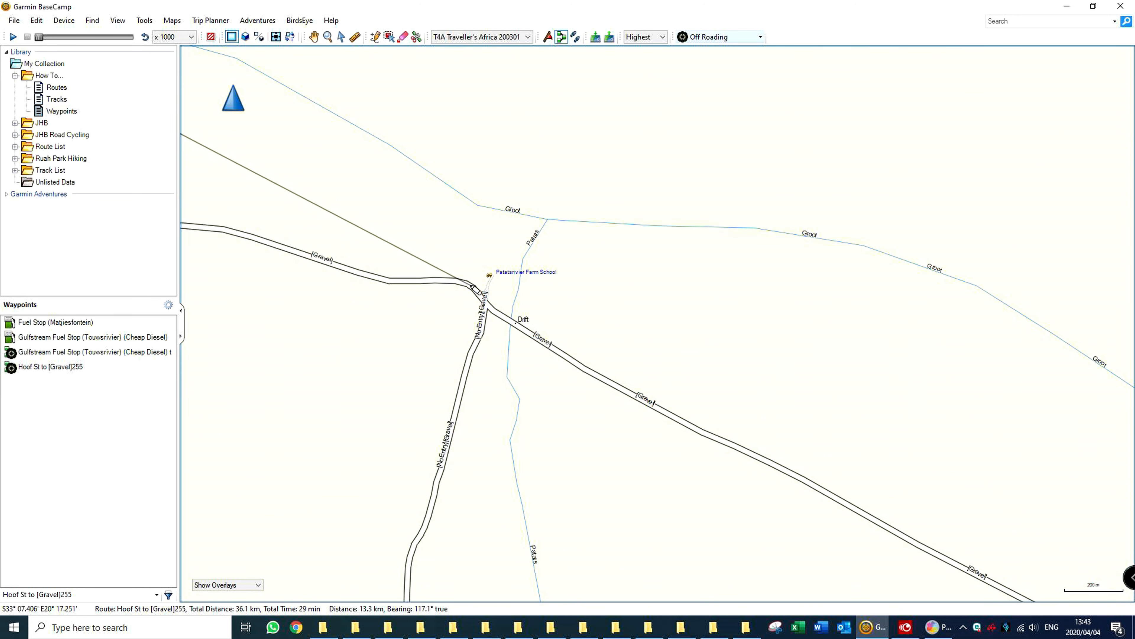
pyautogui.click(471, 285)
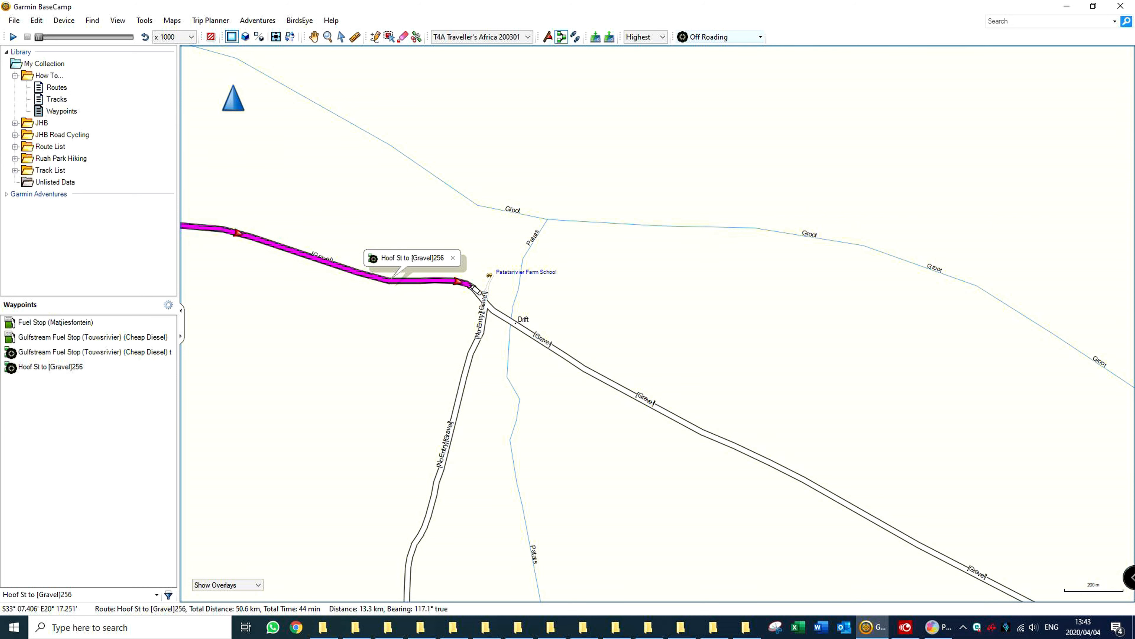
pyautogui.click(35, 20)
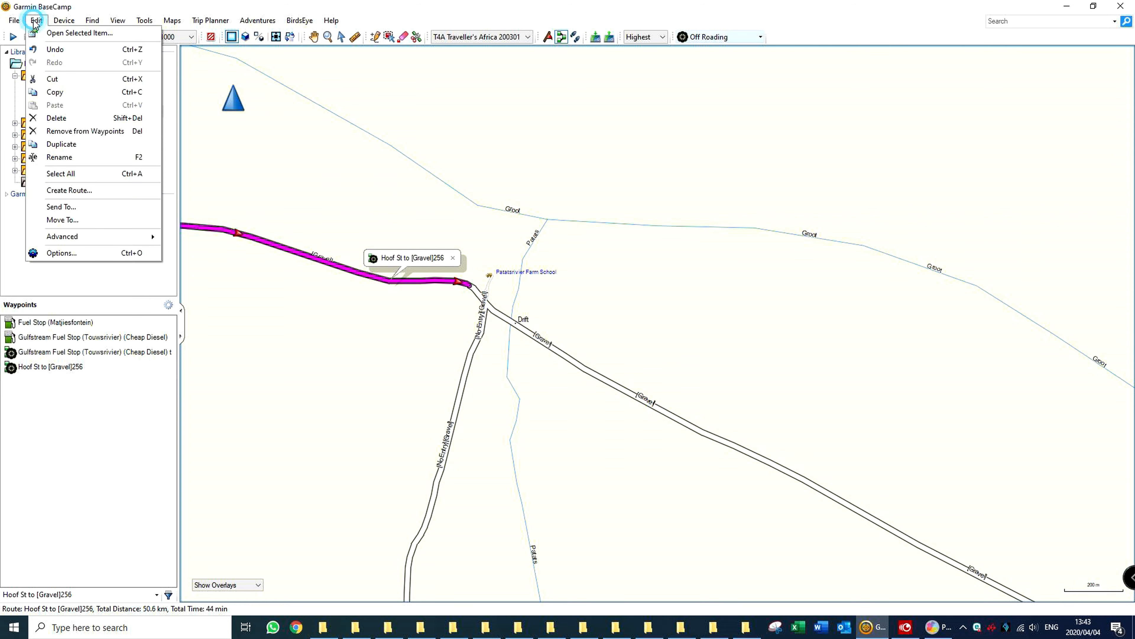
pyautogui.click(53, 50)
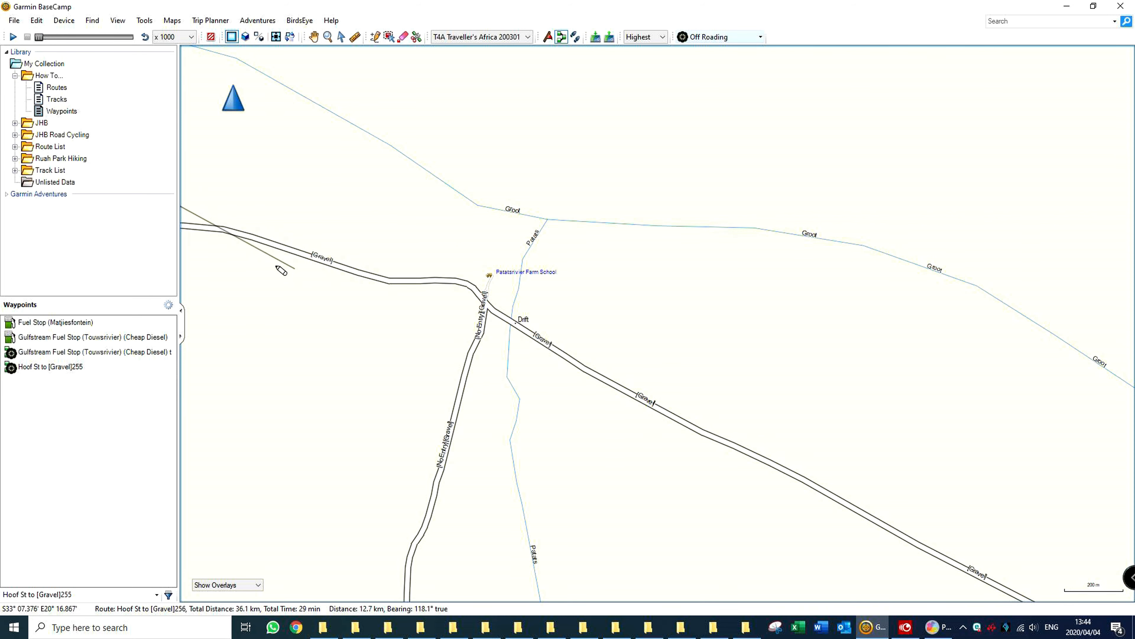
# - Extend the route southeast to the junction with the No Entry gravel road near Patatsrivier Farm School
pyautogui.scroll(-2, 253, 270)
pyautogui.scroll(-3, 253, 269)
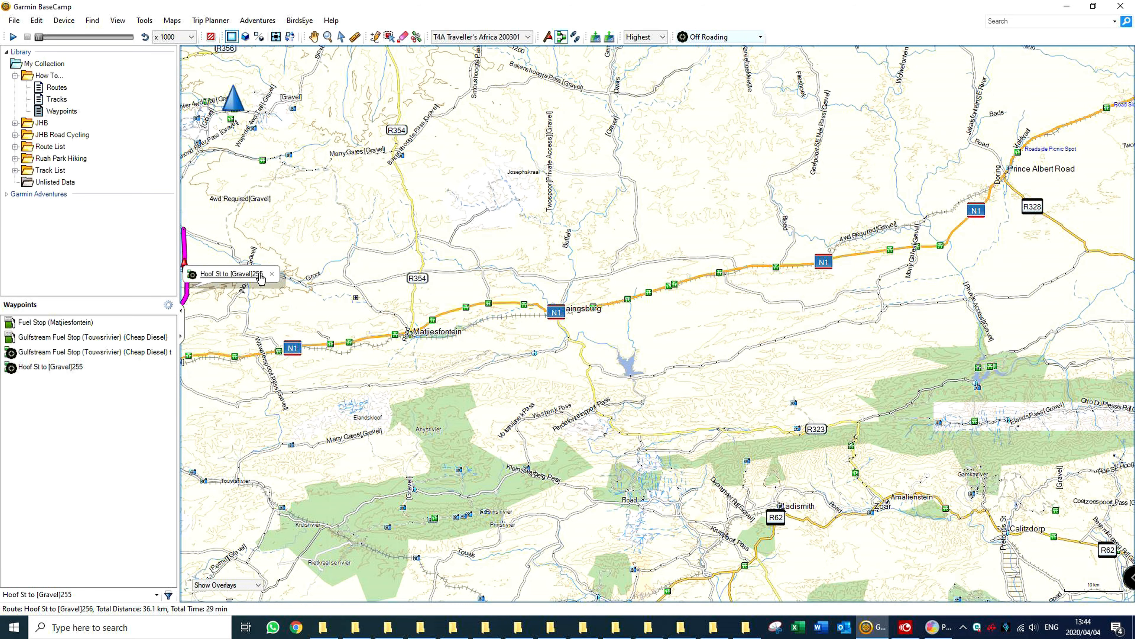
pyautogui.scroll(6, 257, 268)
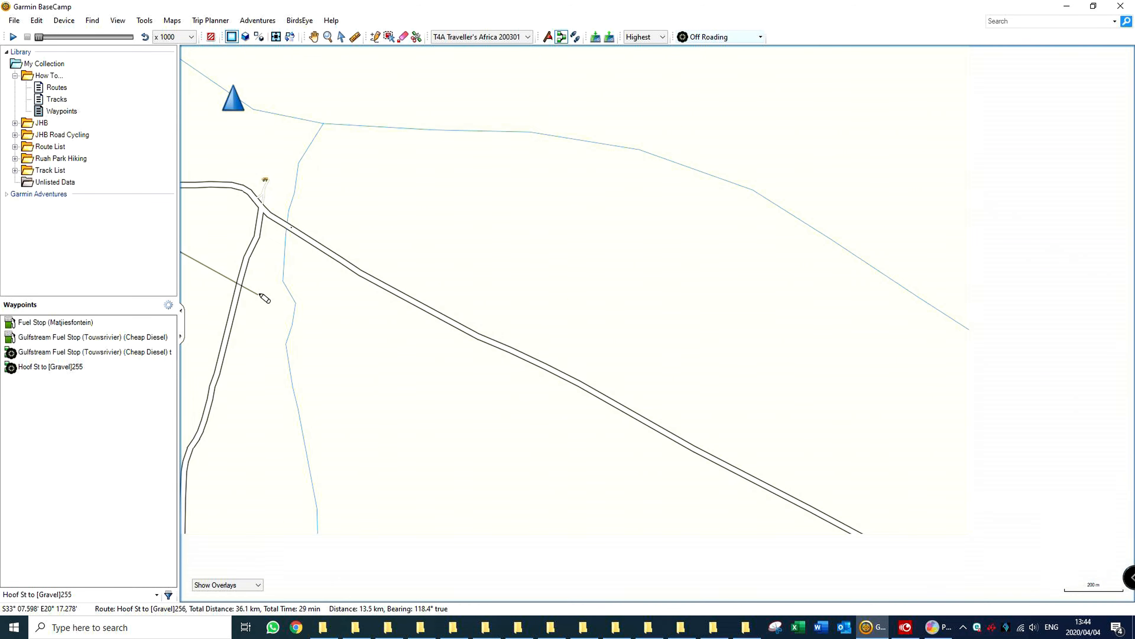
pyautogui.scroll(1, 258, 237)
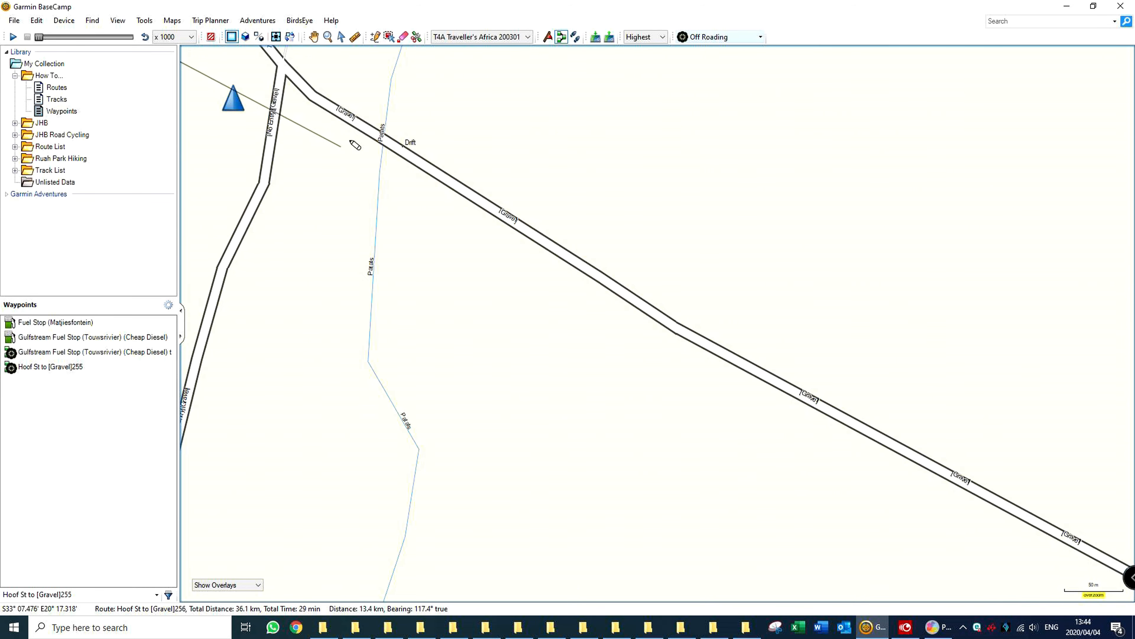
pyautogui.click(288, 70)
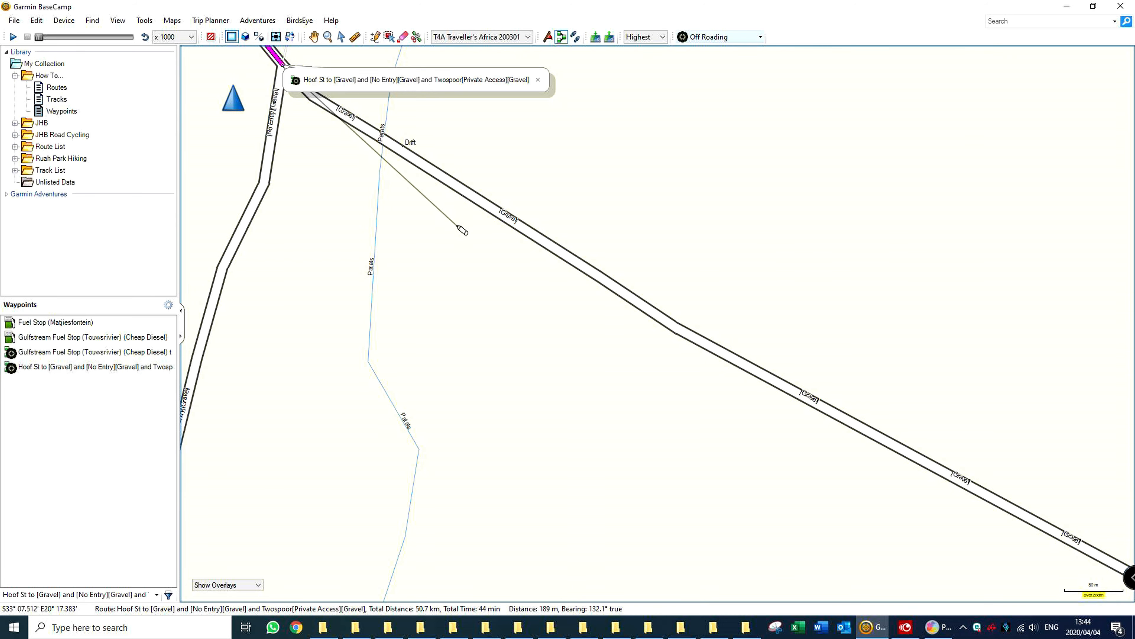
# - Extend the route east along the gravel road to the cattle grid junction northwest of Matjiesfontein
pyautogui.scroll(-5, 288, 71)
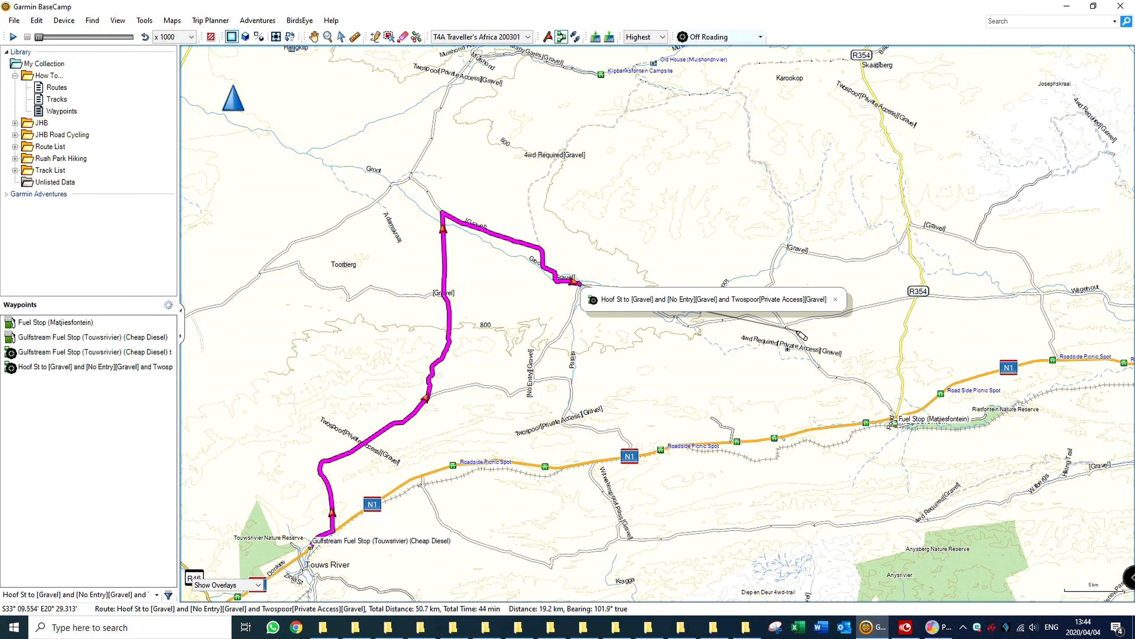
pyautogui.scroll(2, 782, 329)
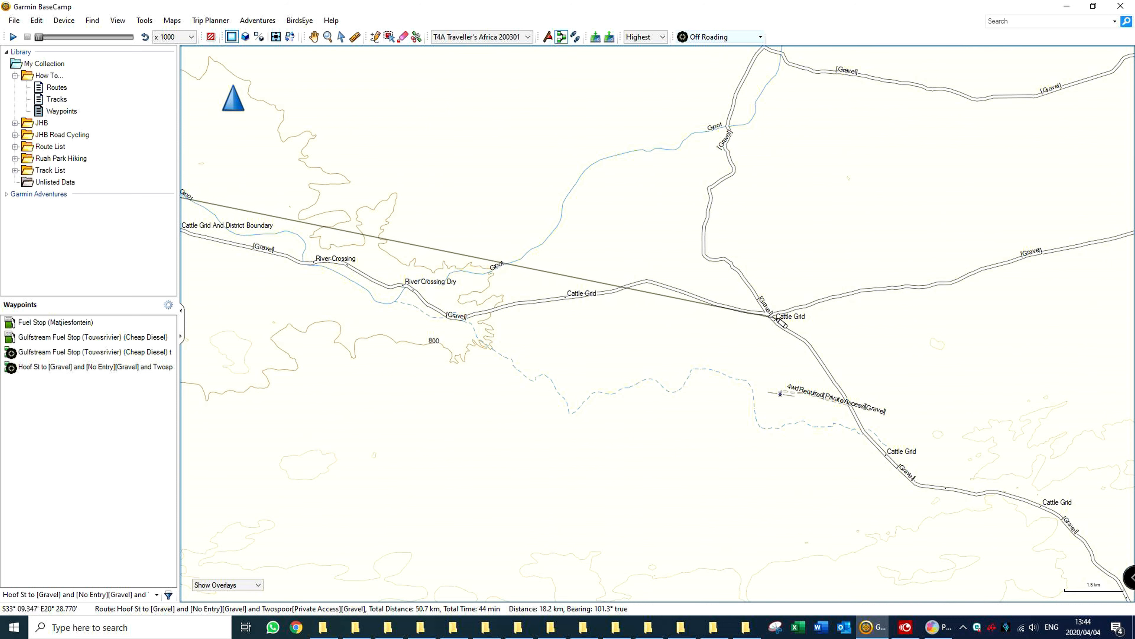
pyautogui.scroll(5, 760, 322)
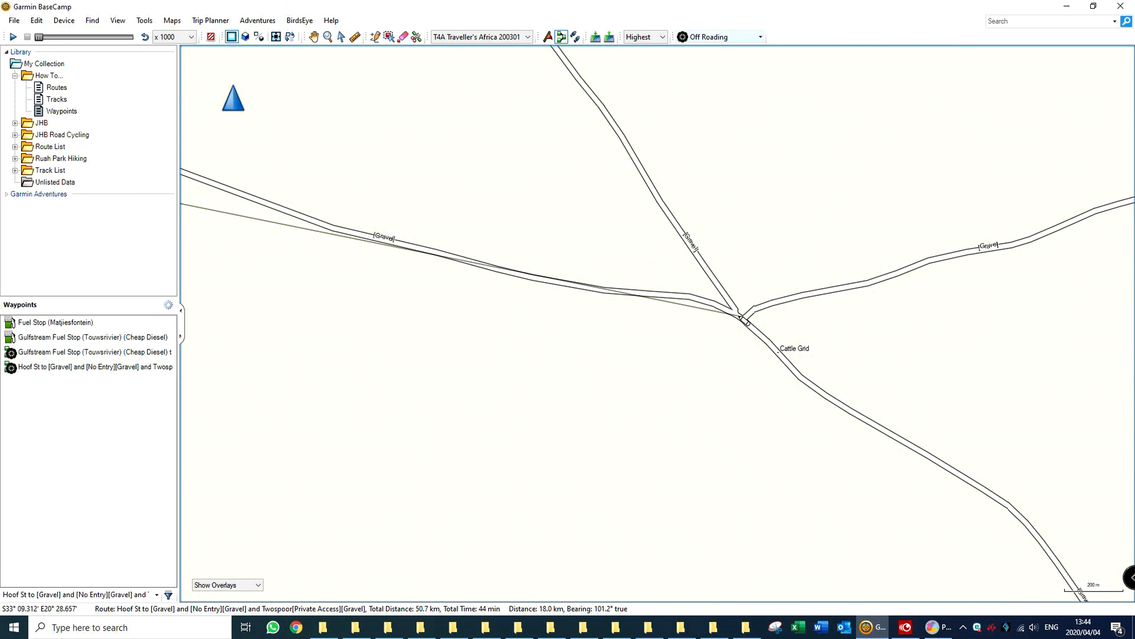
pyautogui.click(736, 314)
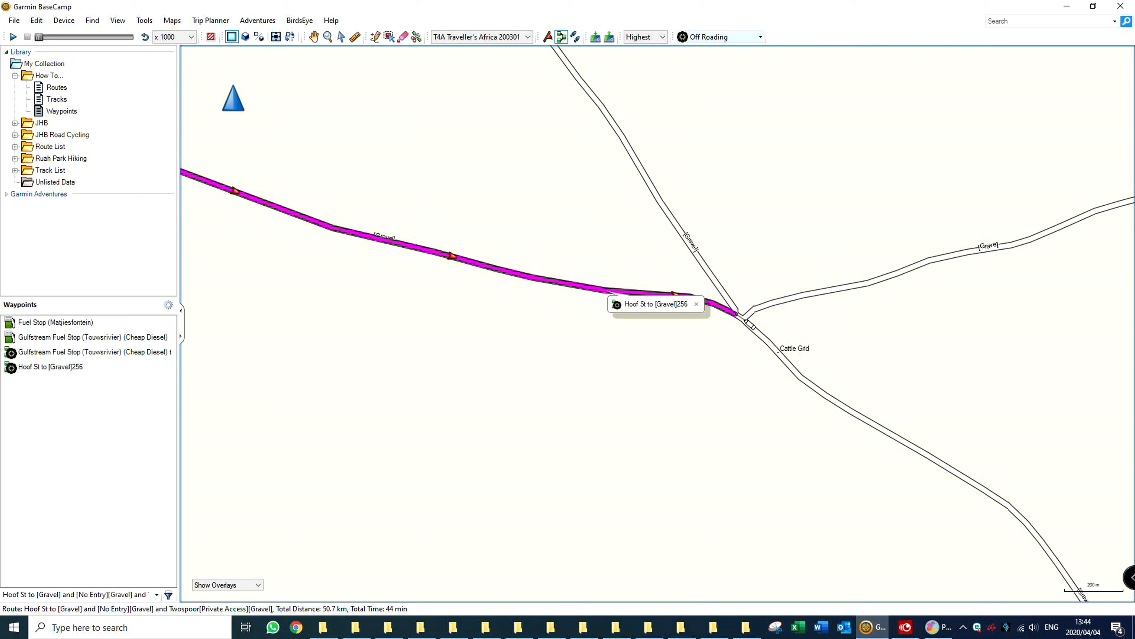
# - Extend the route east to the gravel road's junction with the R354, and south to the first bend on the R354
pyautogui.scroll(-6, 744, 318)
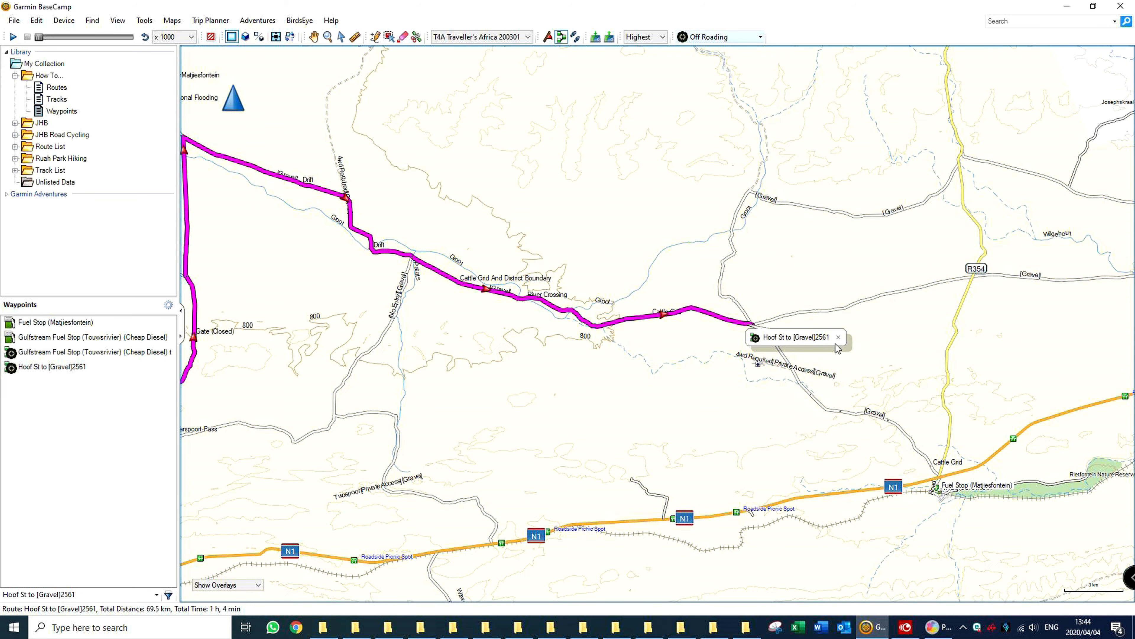
pyautogui.scroll(4, 934, 386)
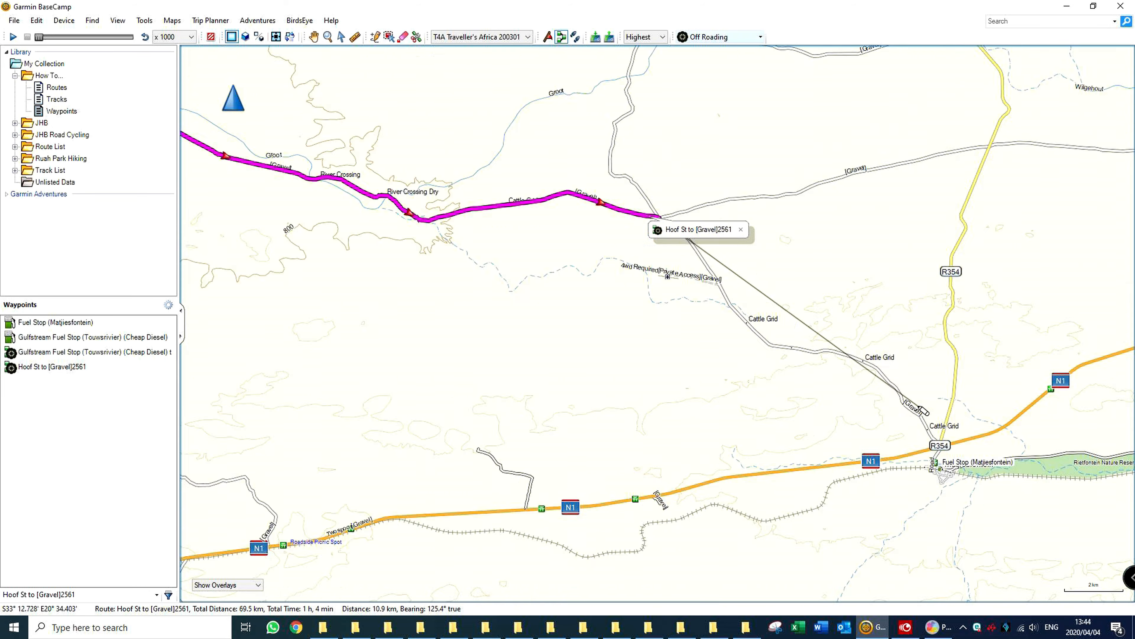
pyautogui.scroll(-4, 865, 256)
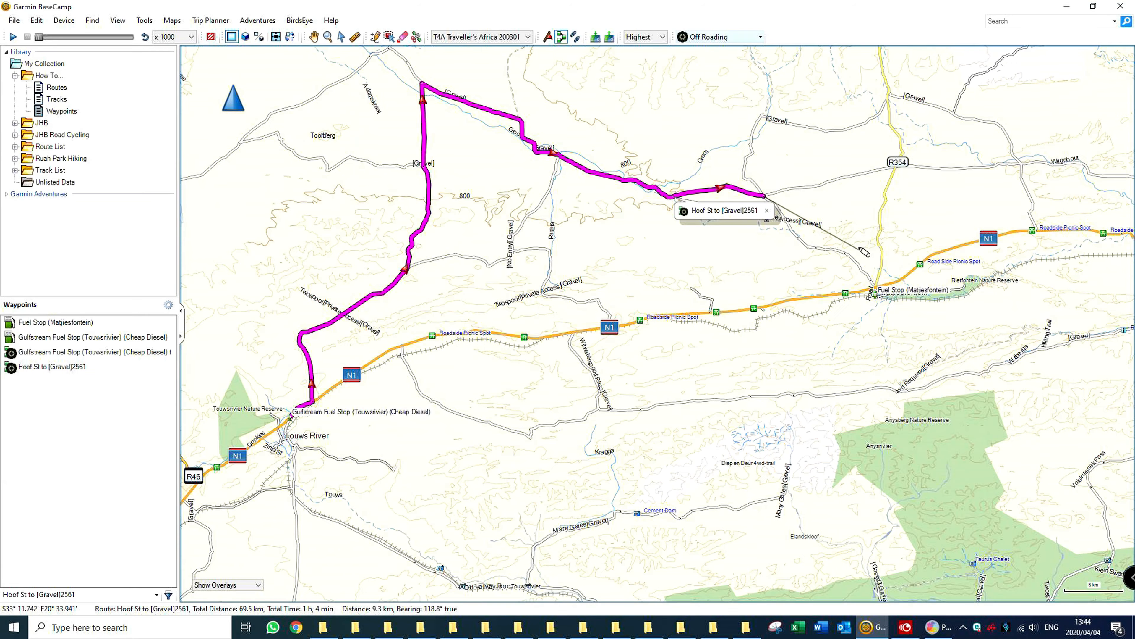
pyautogui.scroll(4, 896, 169)
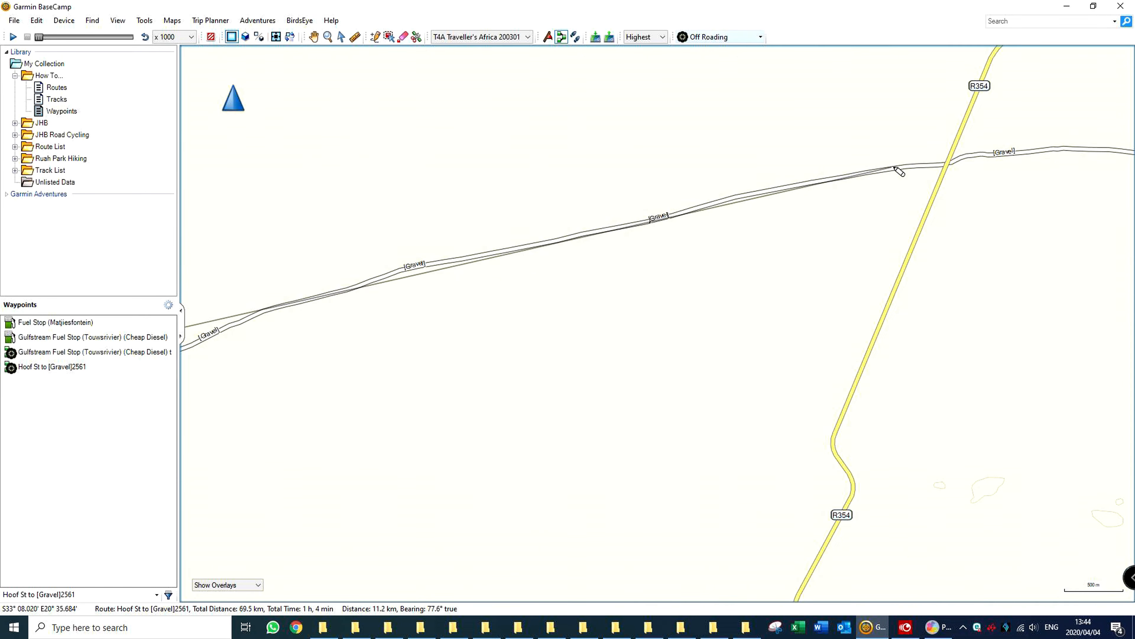
pyautogui.click(948, 165)
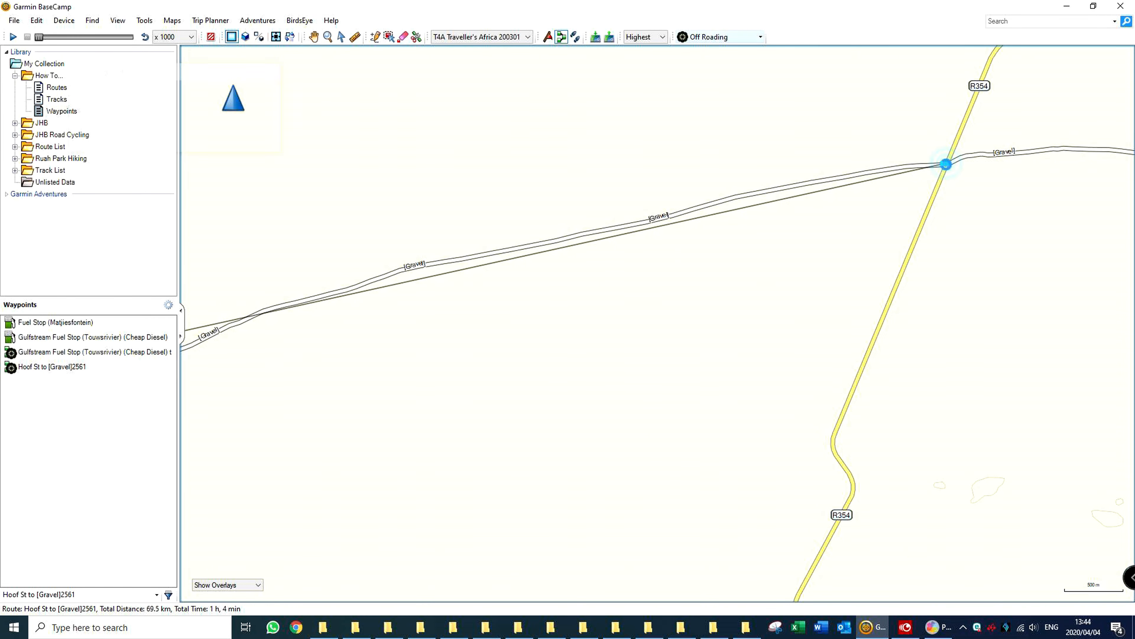
pyautogui.click(833, 444)
# - Finish the route by extending it south along the R354 to the Fuel Stop (Matjiesfontein) waypoint, and leave route drawing
pyautogui.scroll(-3, 834, 444)
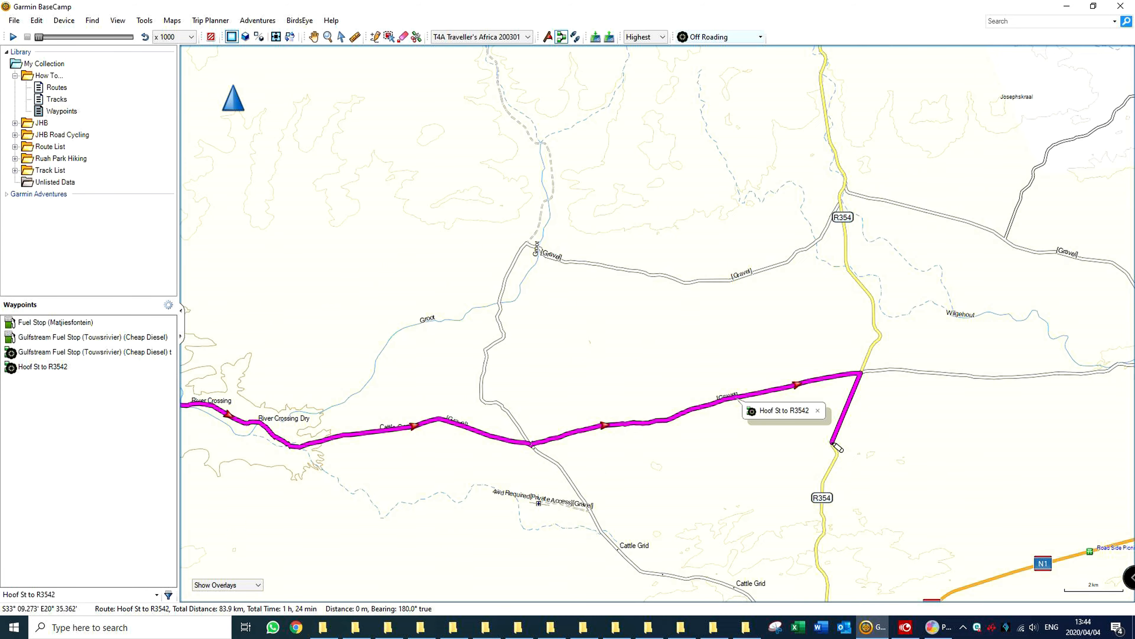
pyautogui.scroll(5, 830, 554)
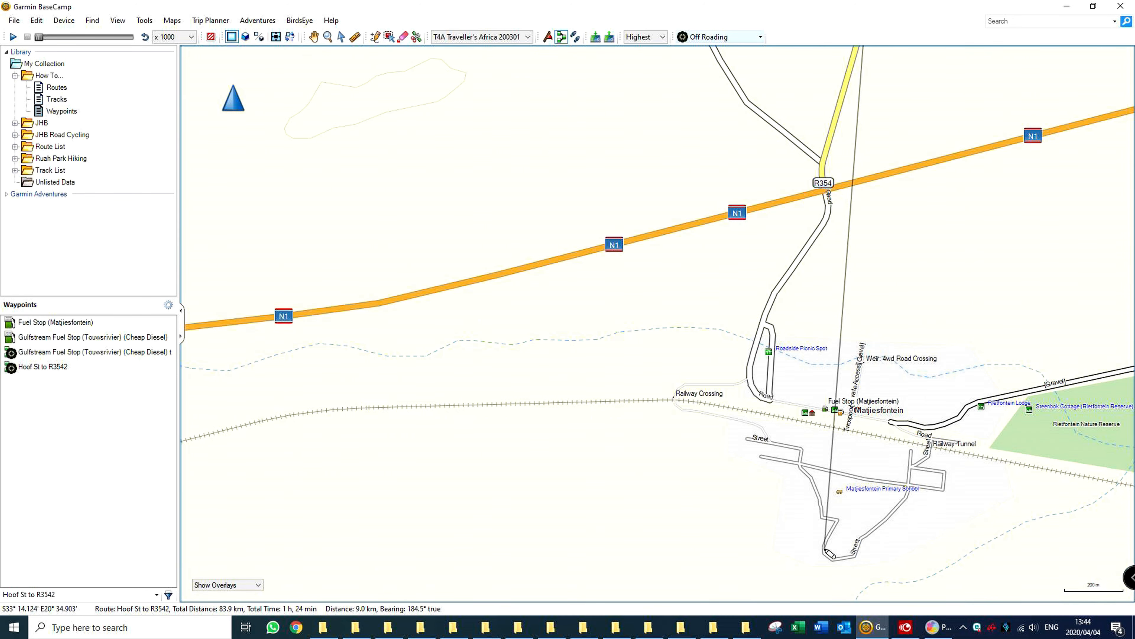
pyautogui.scroll(1, 831, 554)
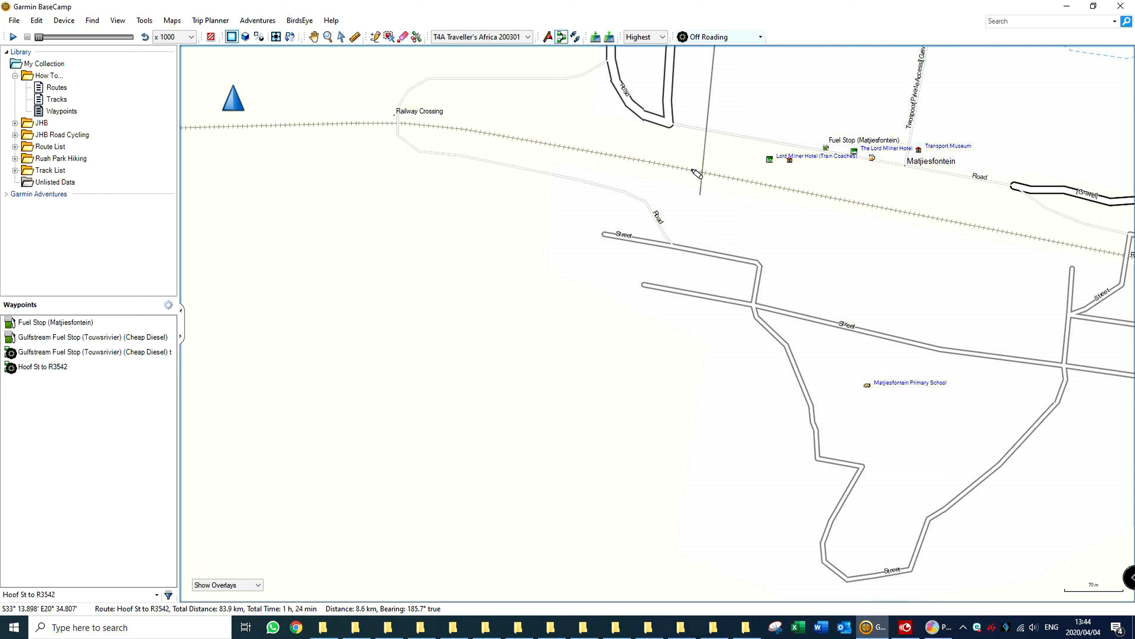
pyautogui.scroll(-2, 639, 72)
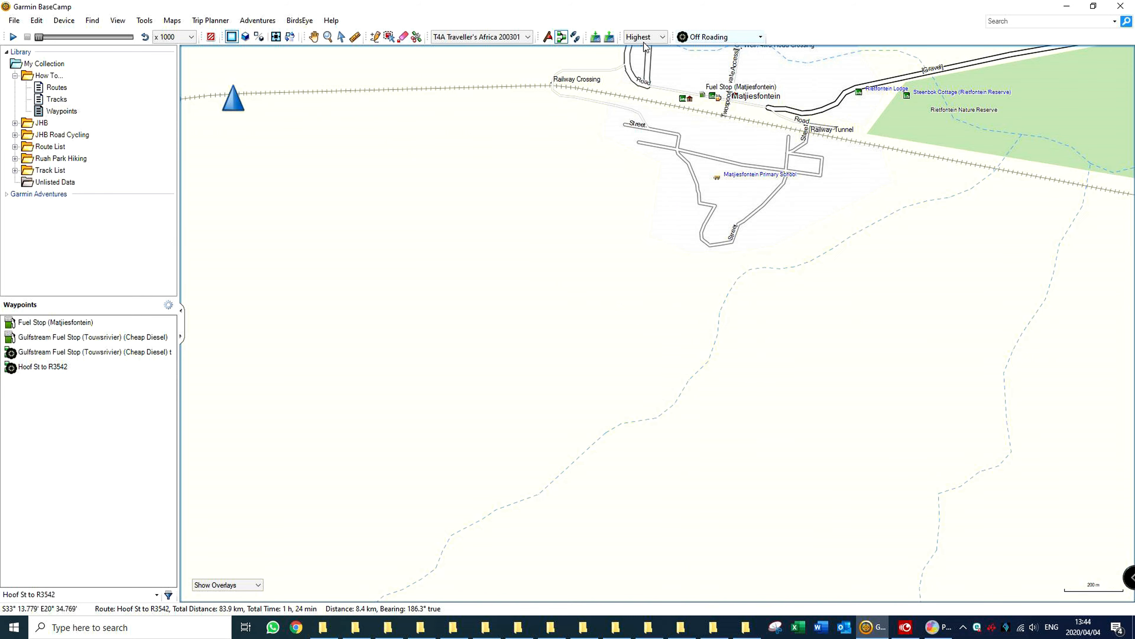
pyautogui.click(670, 52)
pyautogui.click(671, 51)
pyautogui.click(670, 51)
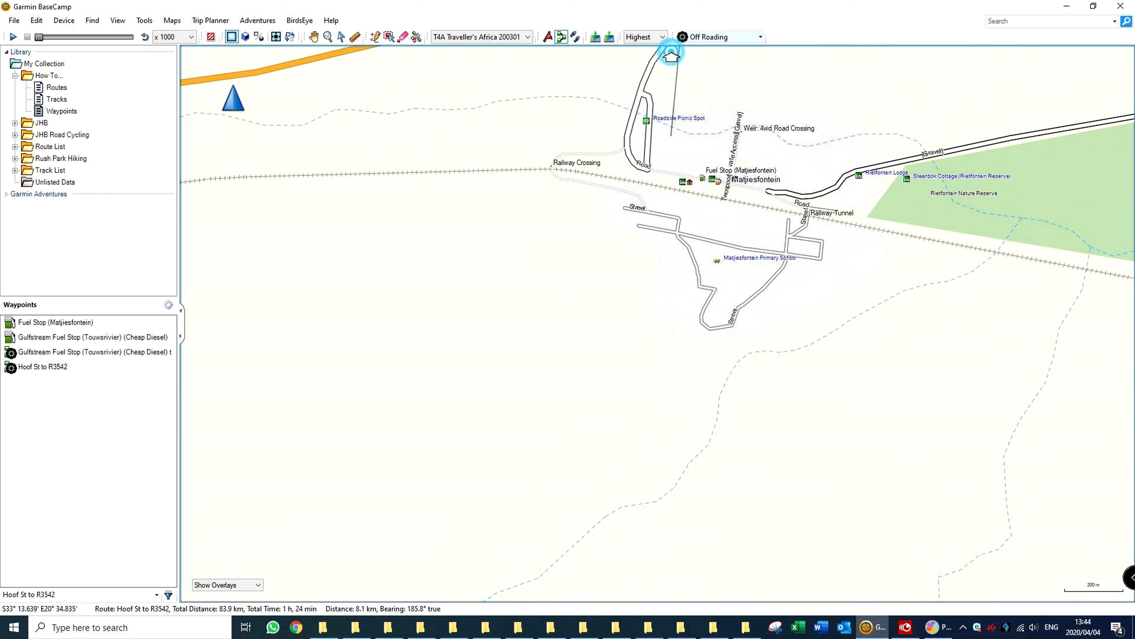
pyautogui.click(671, 52)
pyautogui.scroll(4, 715, 209)
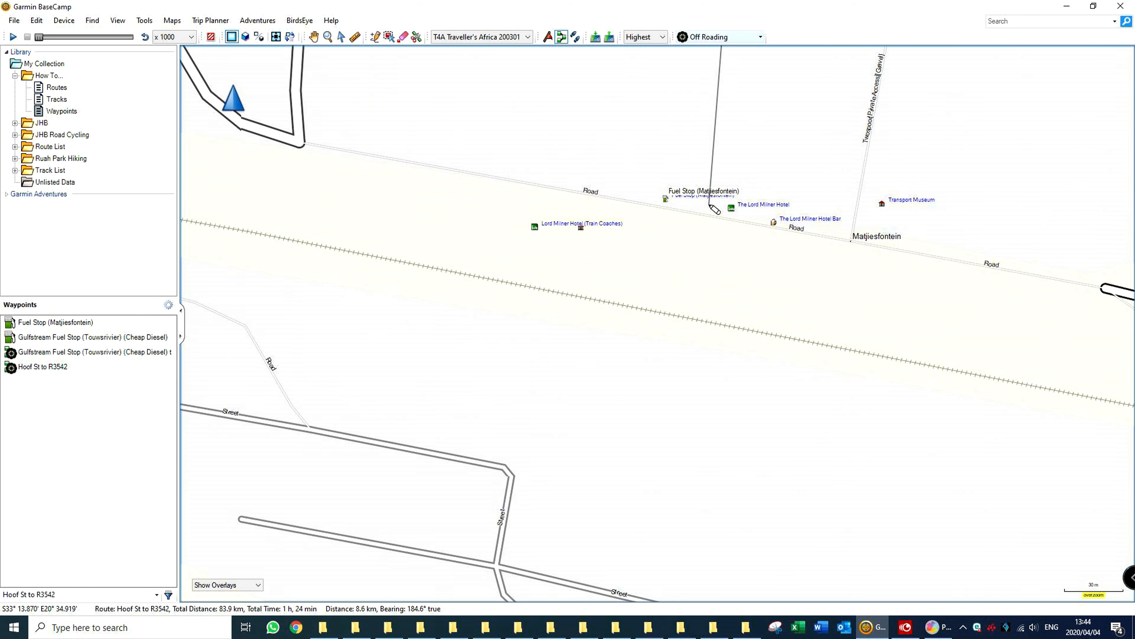
pyautogui.click(666, 205)
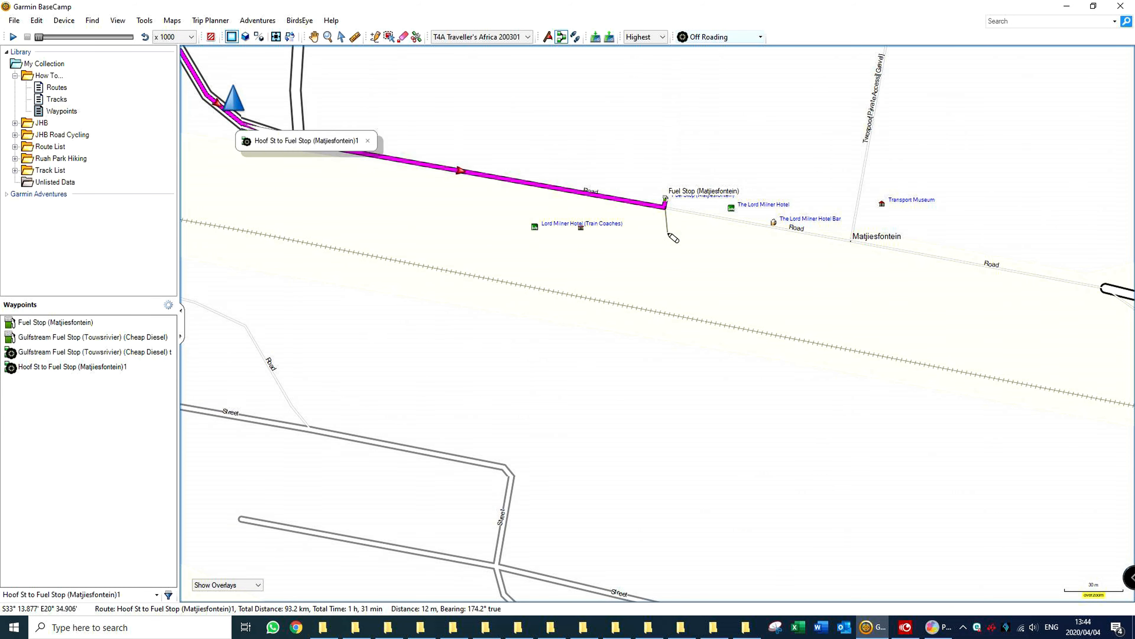
pyautogui.scroll(-1, 668, 232)
pyautogui.scroll(-7, 673, 238)
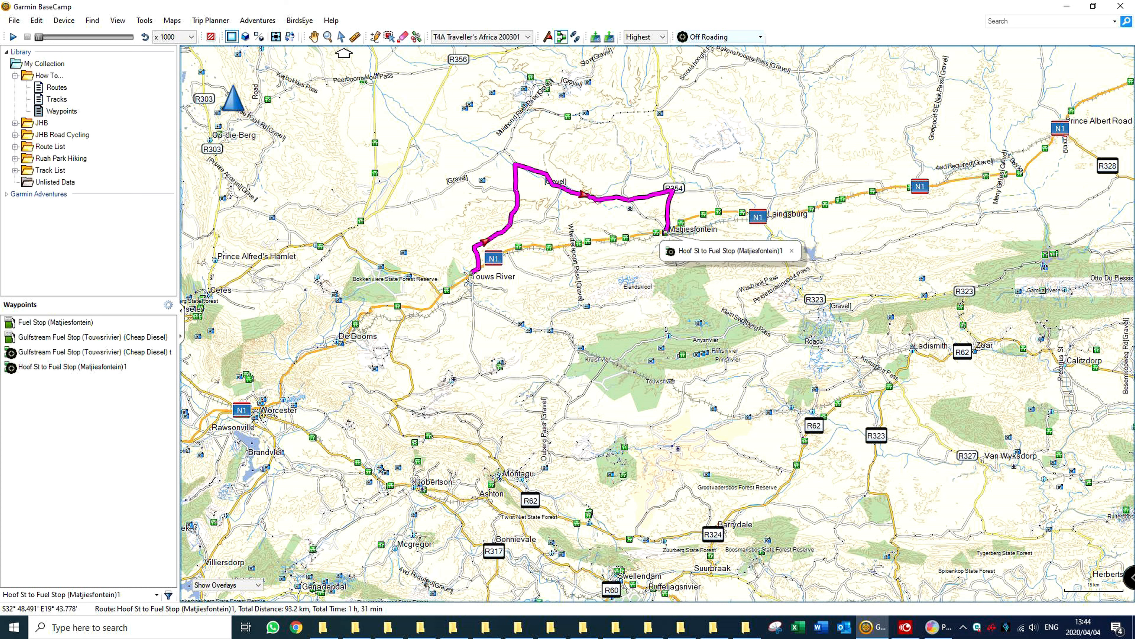
pyautogui.click(314, 37)
# - Review the drawn route between Touws River and Matjiesfontein, and close its information balloon
pyautogui.scroll(3, 547, 221)
pyautogui.moveTo(563, 189); pyautogui.dragTo(583, 352)
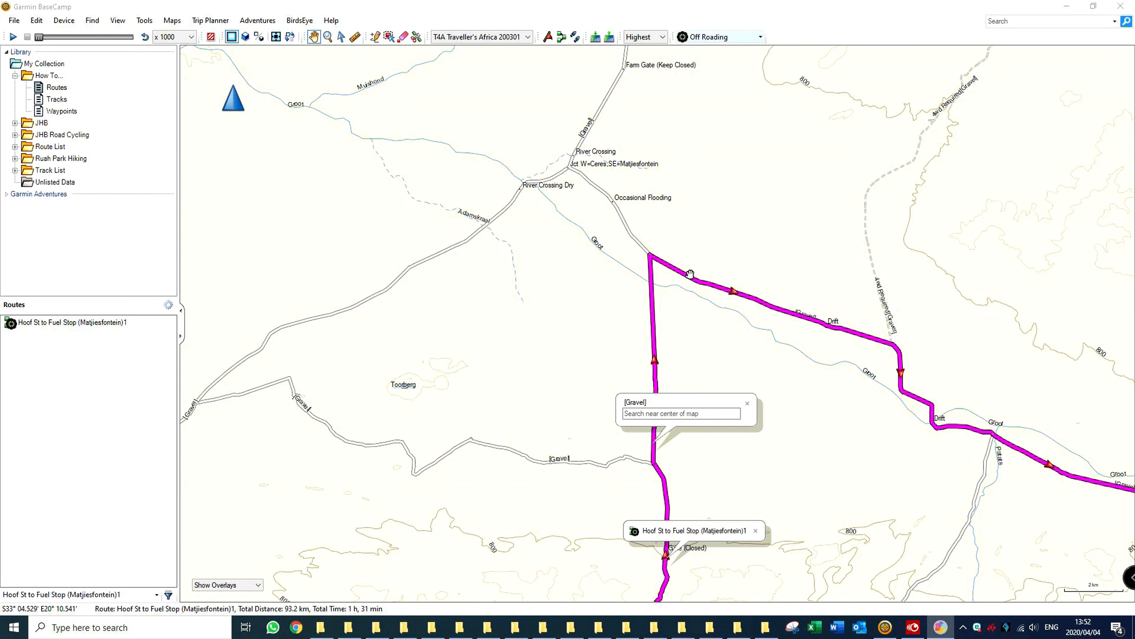
pyautogui.scroll(-3, 624, 407)
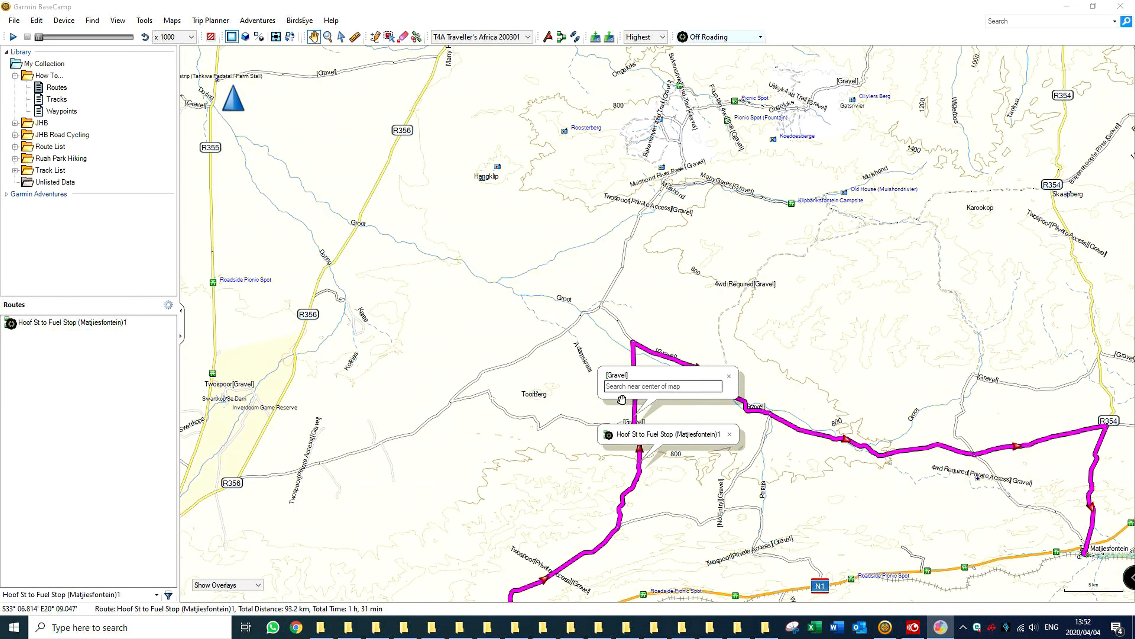
pyautogui.moveTo(716, 475); pyautogui.dragTo(686, 437)
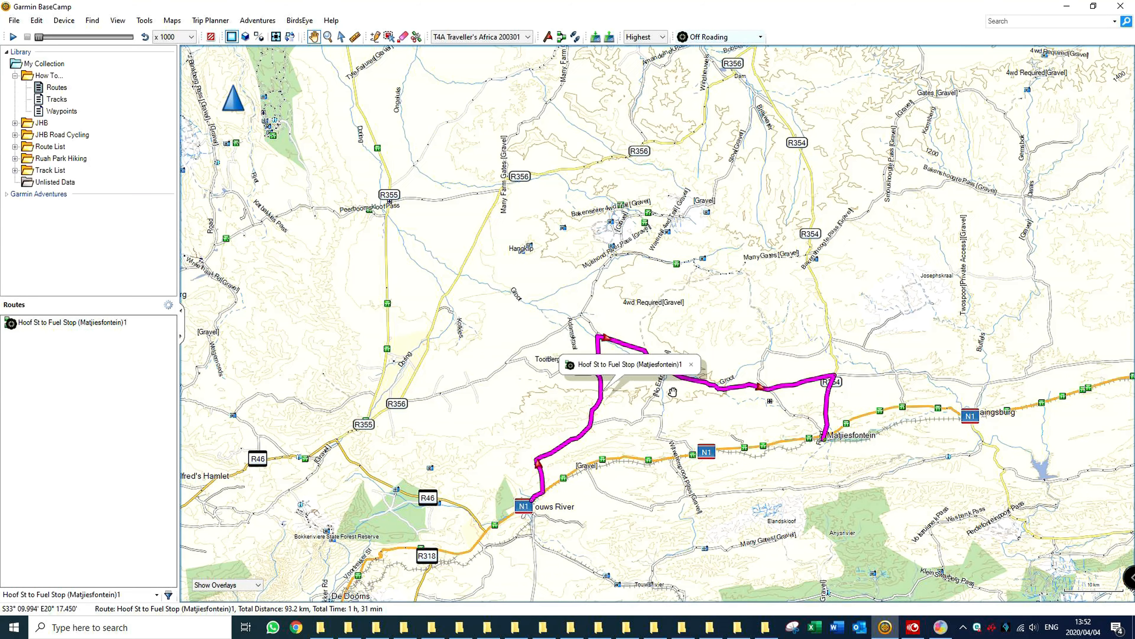
pyautogui.click(694, 366)
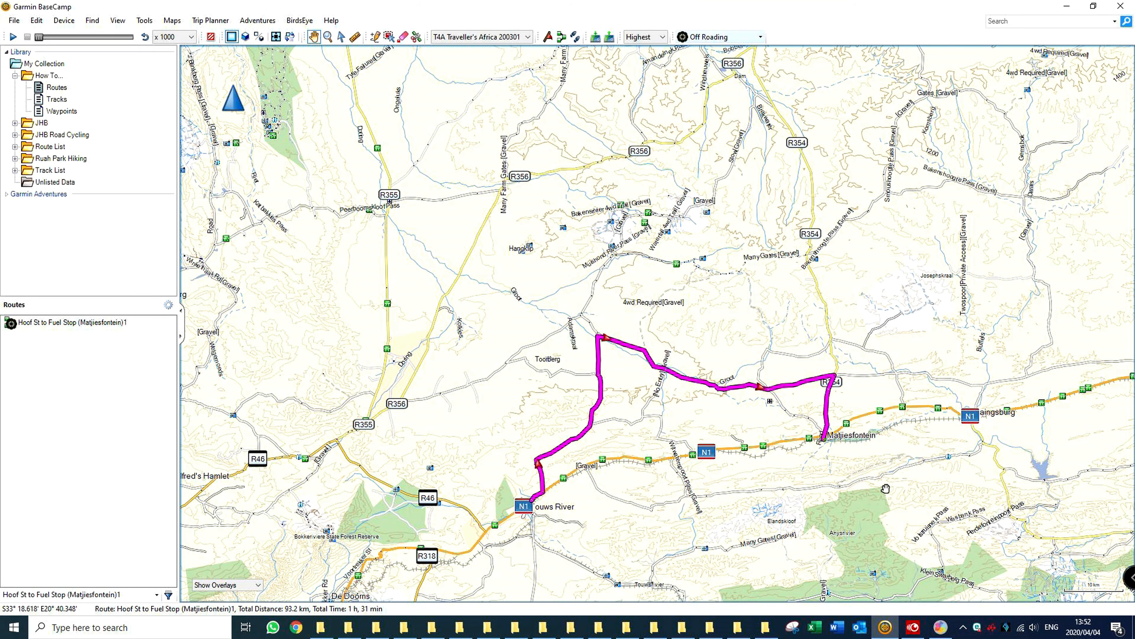
# - Examine the straight stretch east of Tooitberg and the alternative gravel roads leading west to the Groot river crossing
pyautogui.scroll(3, 619, 375)
pyautogui.moveTo(608, 351); pyautogui.dragTo(648, 425)
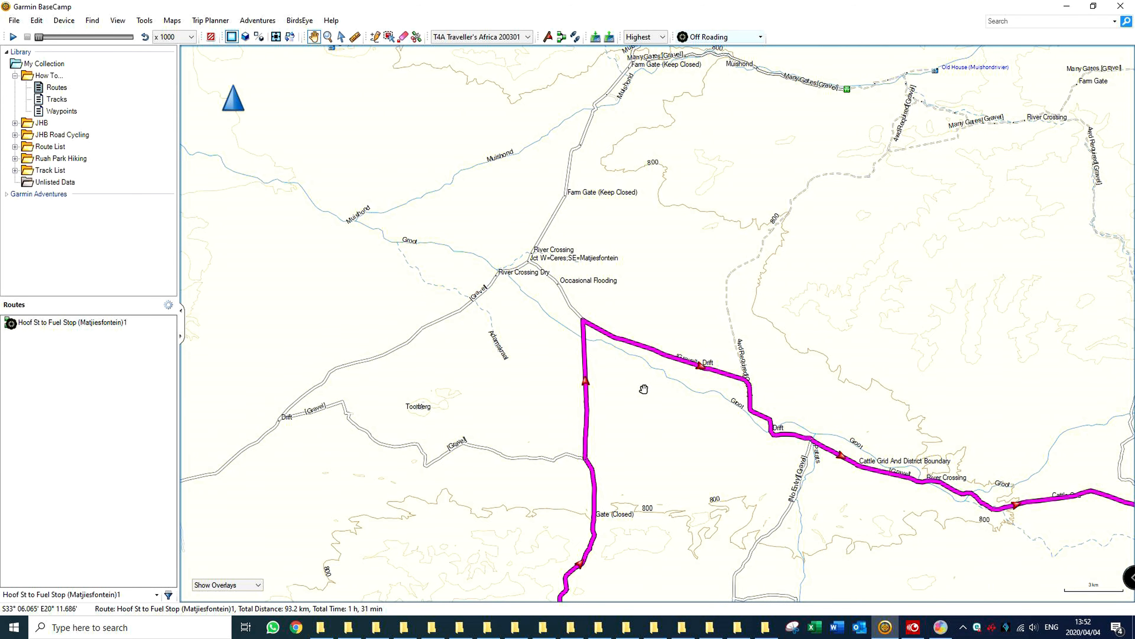
pyautogui.moveTo(541, 330); pyautogui.dragTo(579, 408)
pyautogui.moveTo(538, 464); pyautogui.dragTo(713, 428)
pyautogui.scroll(1, 632, 406)
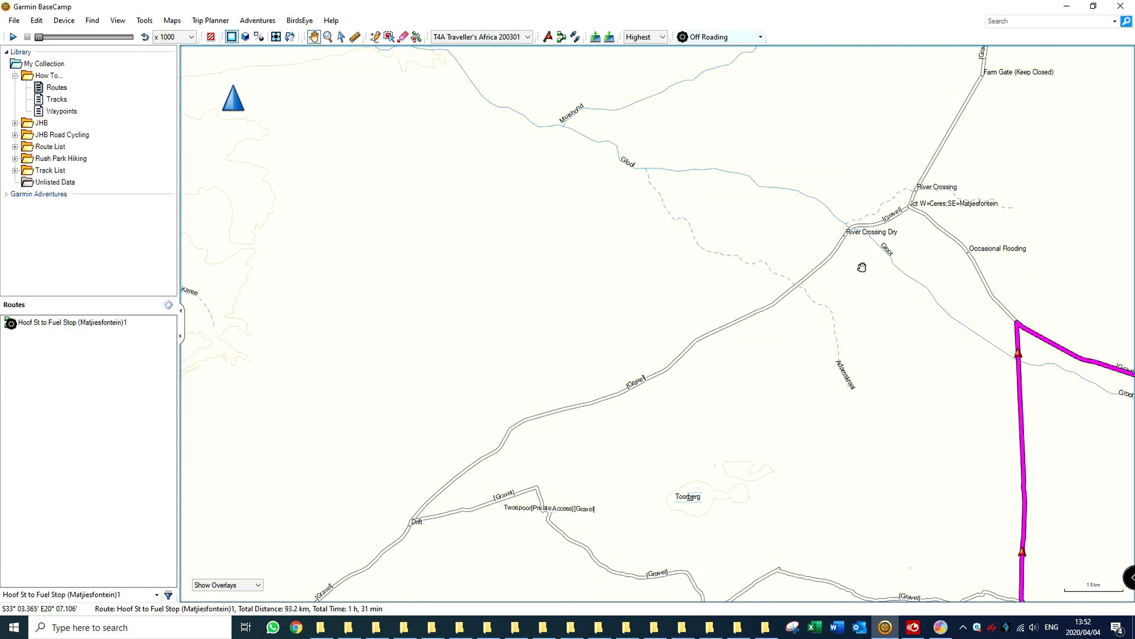
pyautogui.moveTo(861, 267); pyautogui.dragTo(832, 287)
pyautogui.scroll(3, 805, 255)
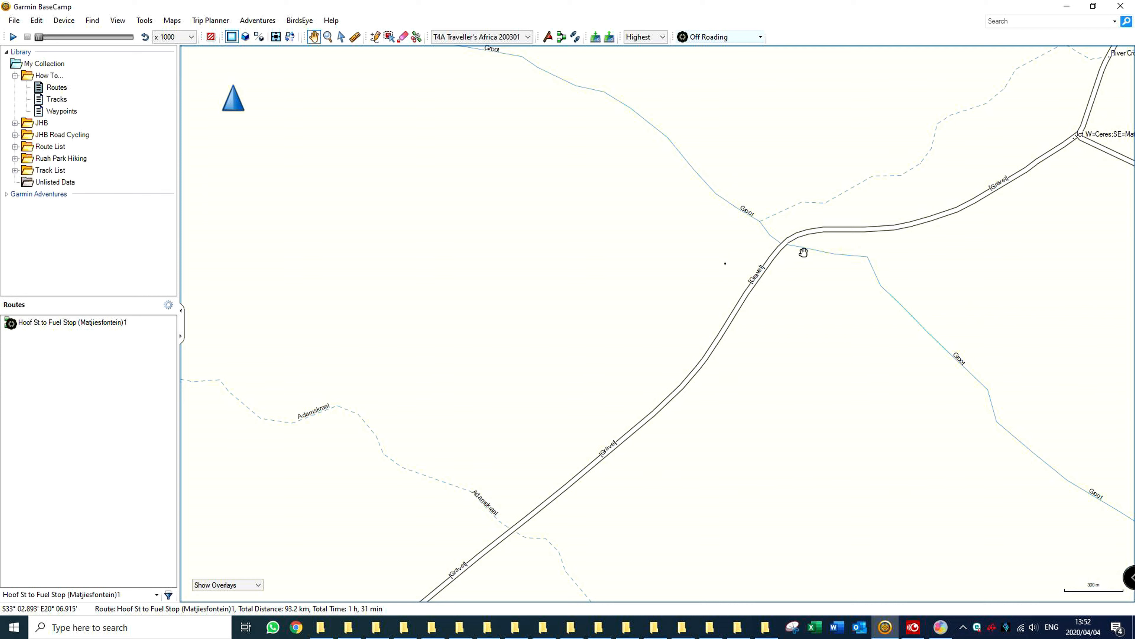
pyautogui.scroll(-5, 794, 238)
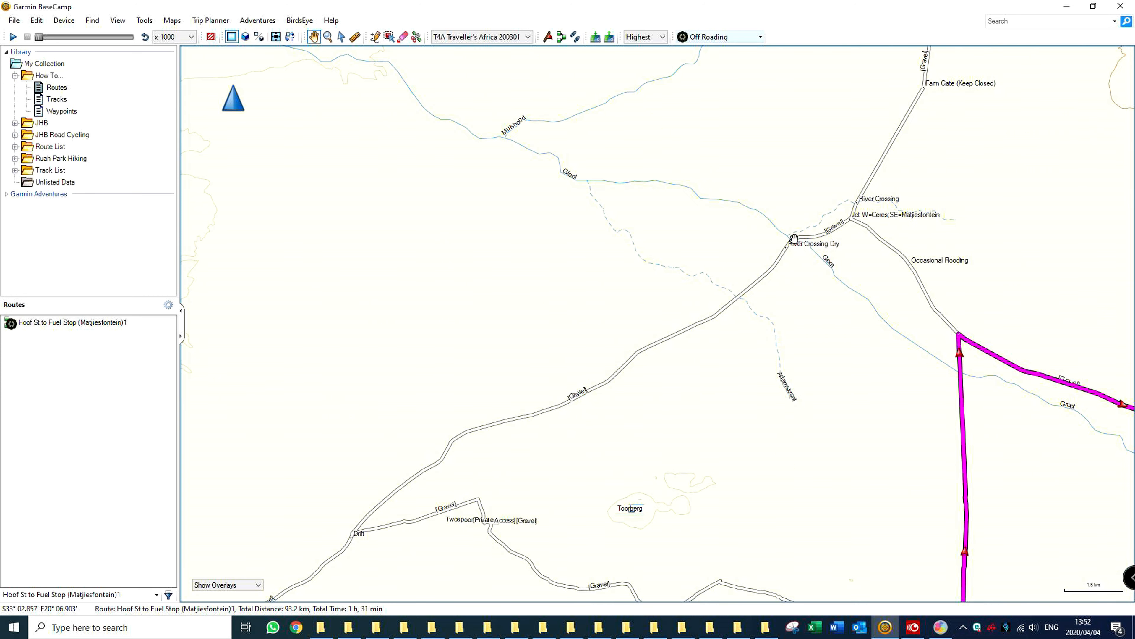
pyautogui.scroll(2, 839, 308)
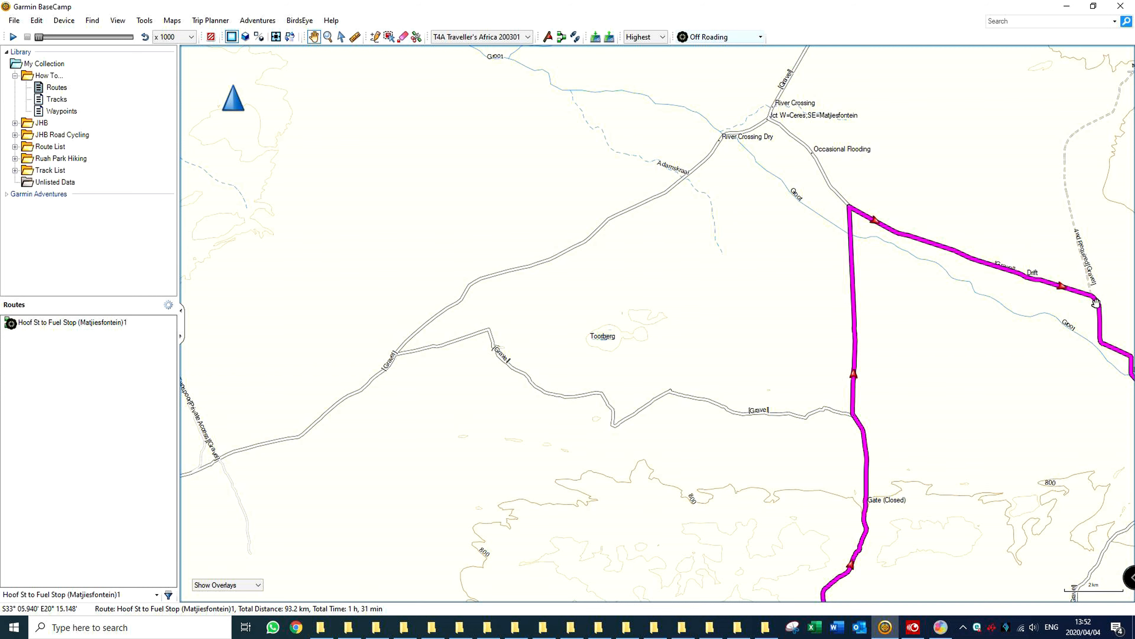
pyautogui.moveTo(878, 352); pyautogui.dragTo(620, 280)
pyautogui.moveTo(527, 245); pyautogui.dragTo(593, 321)
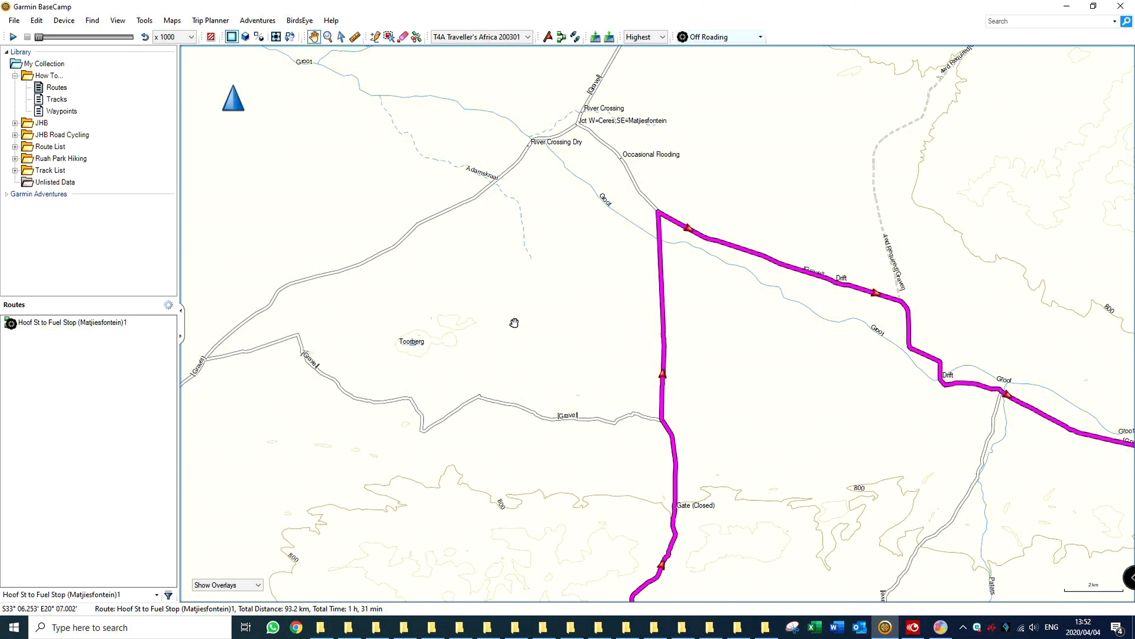
# - Insert a point into the route at the gravel junction south of the Groot river, pulling it west to the gravel road junction beyond Tooitberg
pyautogui.click(73, 323)
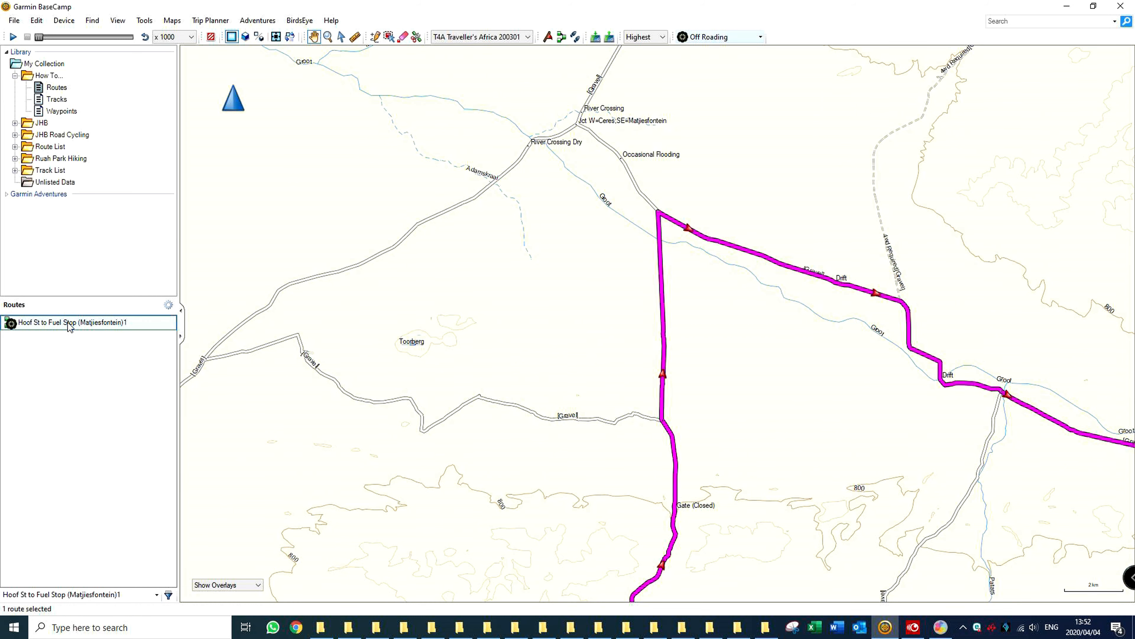
pyautogui.click(388, 37)
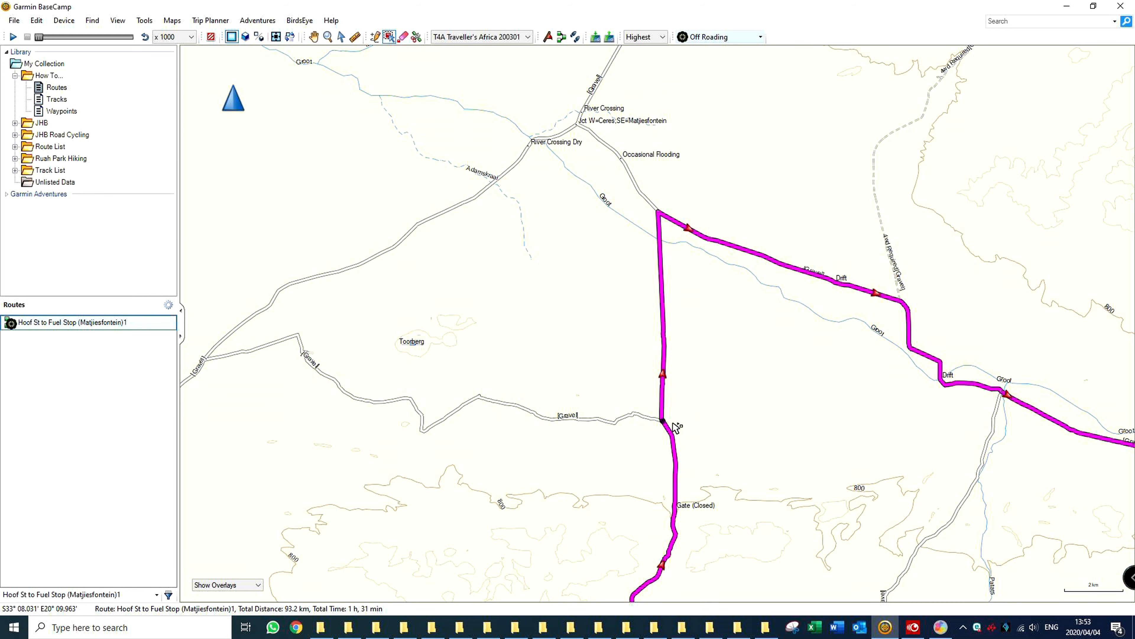
pyautogui.scroll(-2, 674, 449)
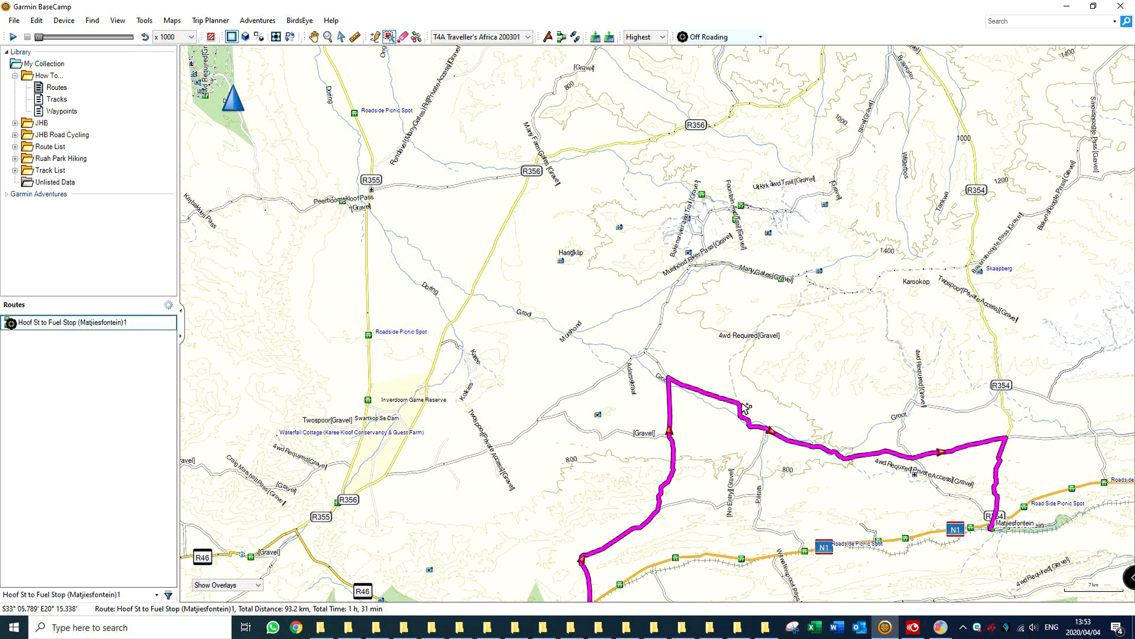
pyautogui.scroll(2, 746, 408)
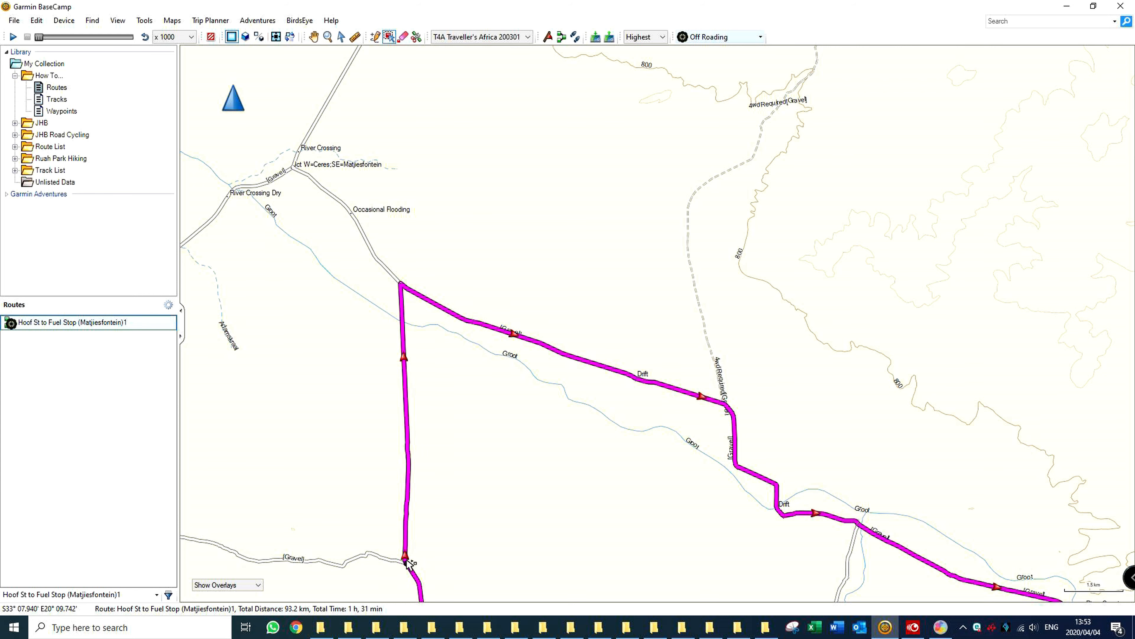
pyautogui.scroll(-1, 408, 562)
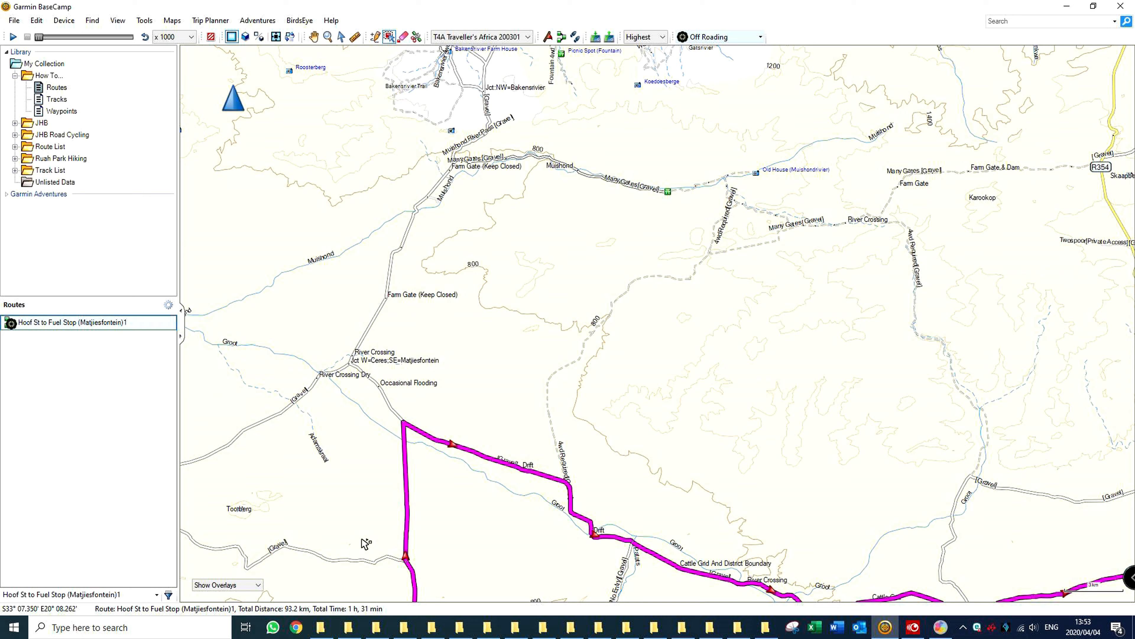
pyautogui.click(184, 519)
pyautogui.click(184, 519)
pyautogui.click(184, 519)
pyautogui.click(184, 519)
pyautogui.click(184, 519)
pyautogui.click(186, 519)
pyautogui.click(185, 519)
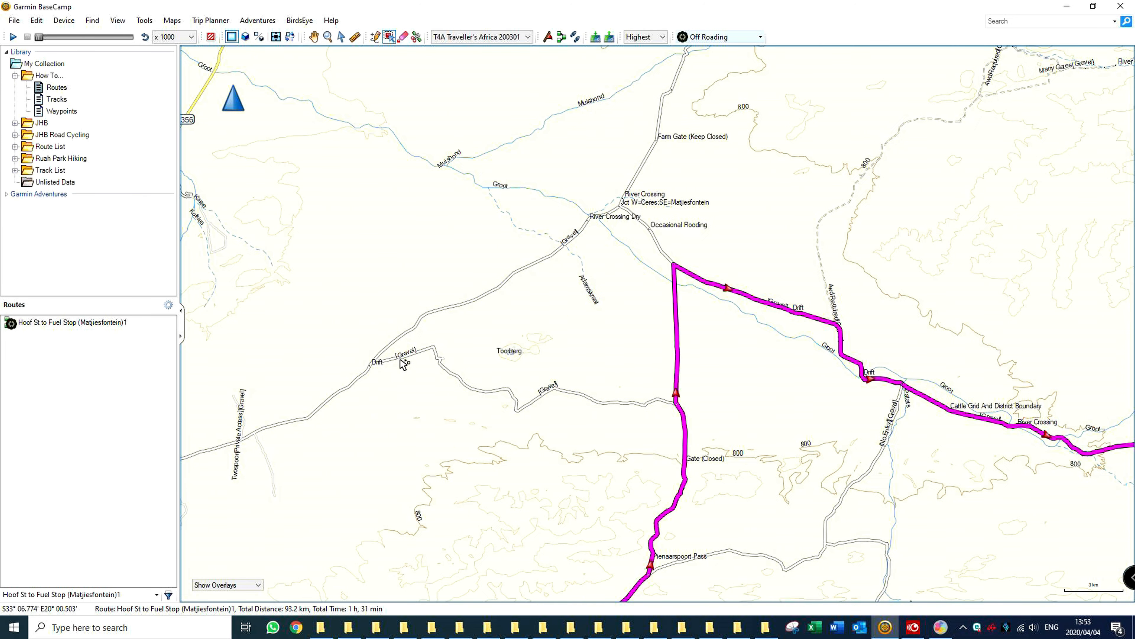
pyautogui.scroll(1, 405, 365)
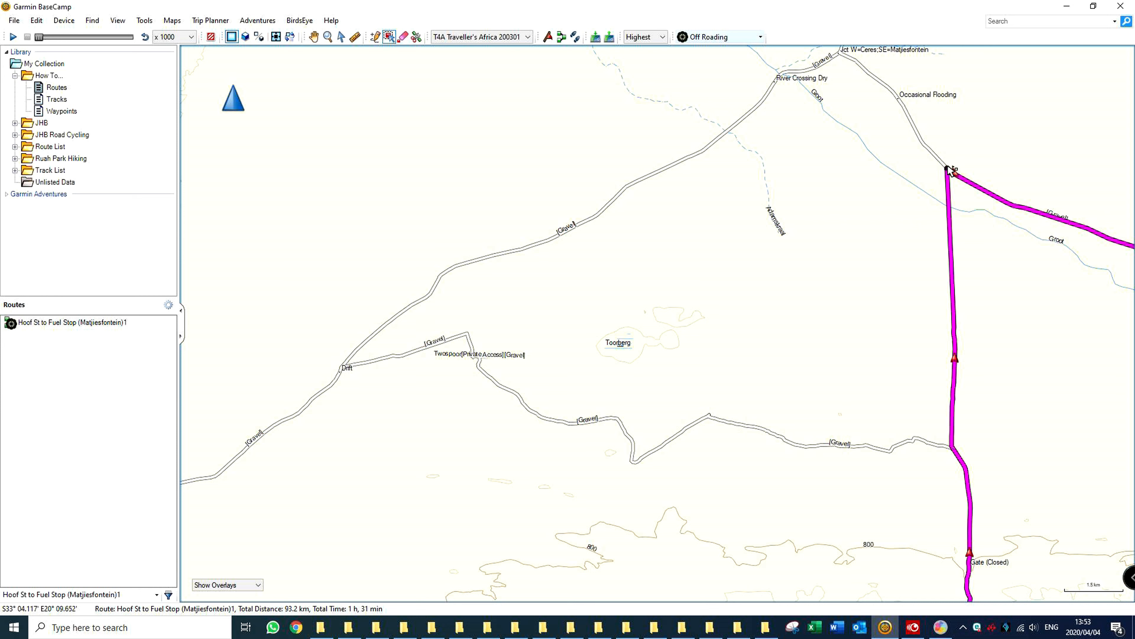
pyautogui.scroll(-1, 949, 170)
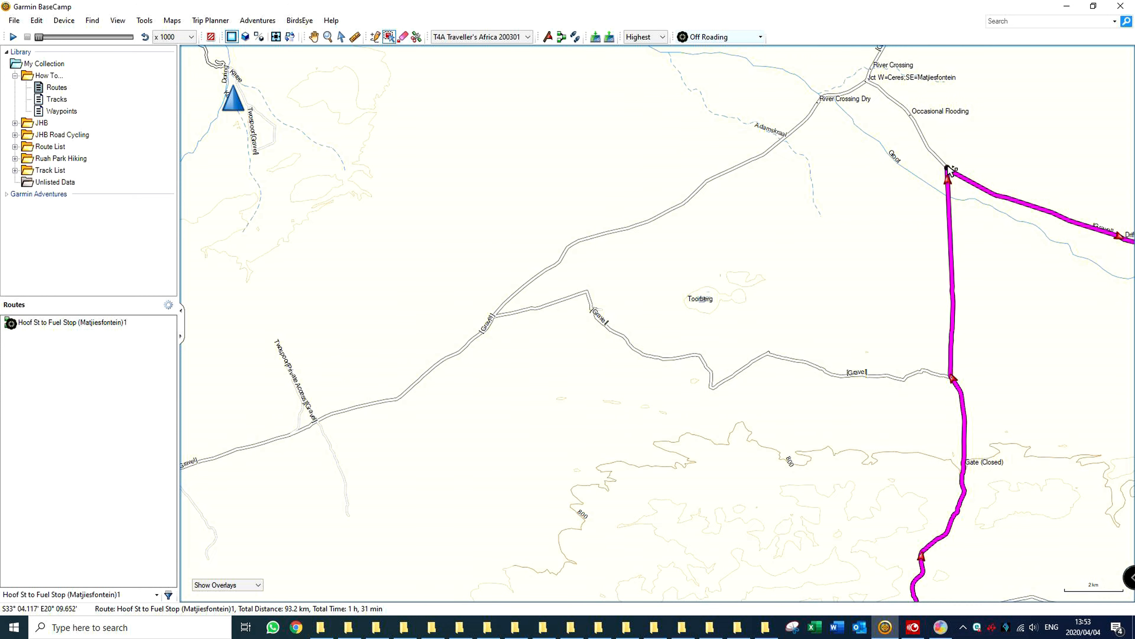
pyautogui.click(984, 54)
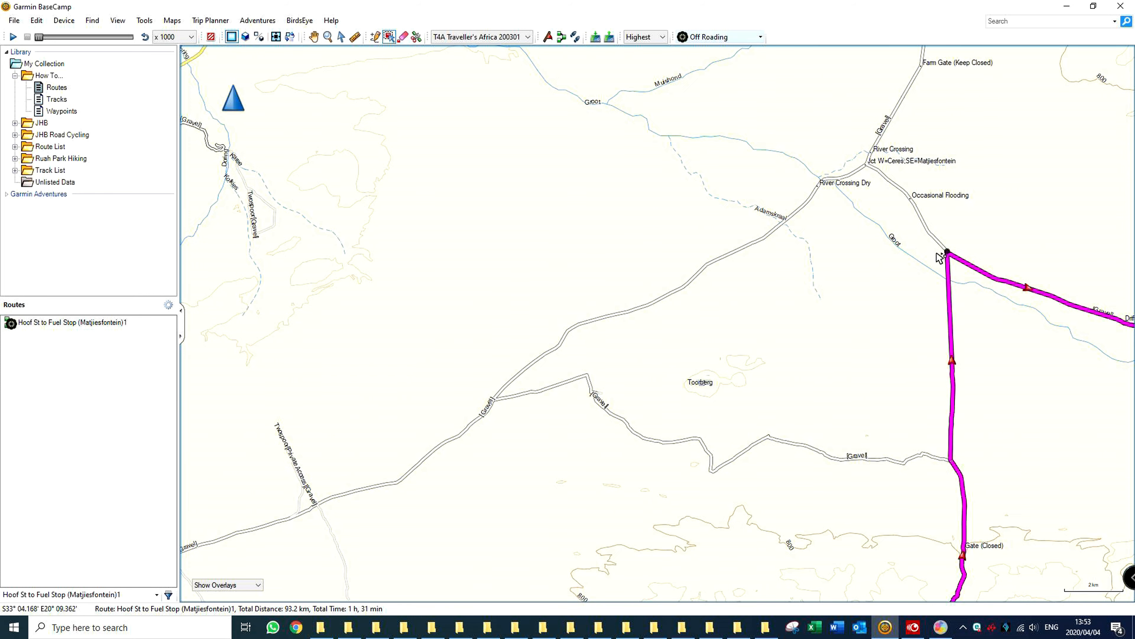
pyautogui.click(36, 20)
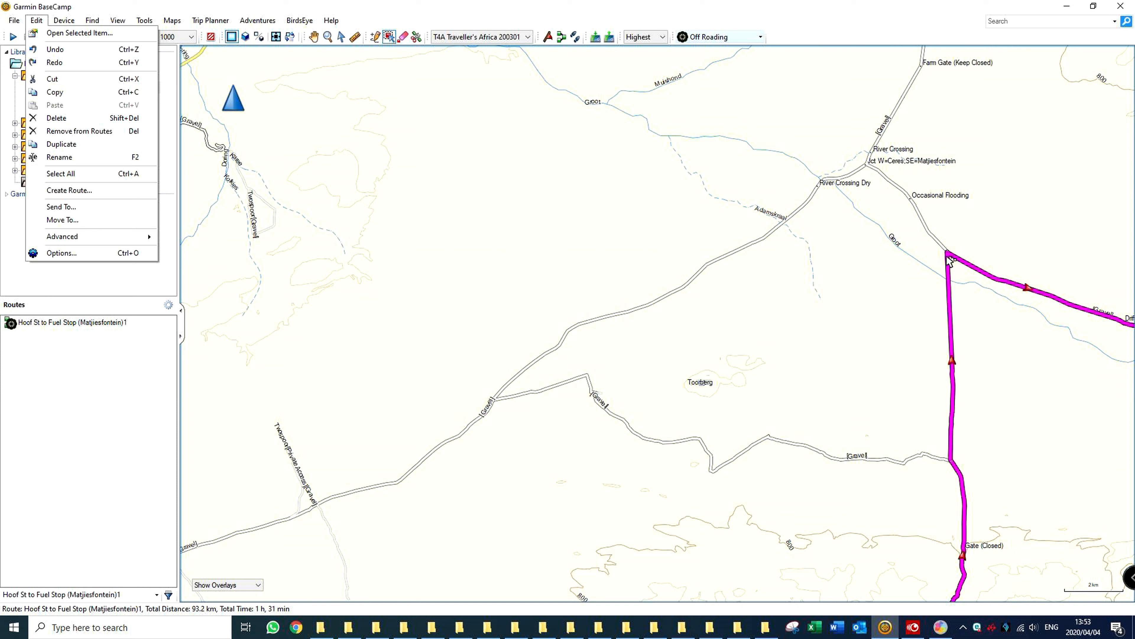
pyautogui.click(883, 283)
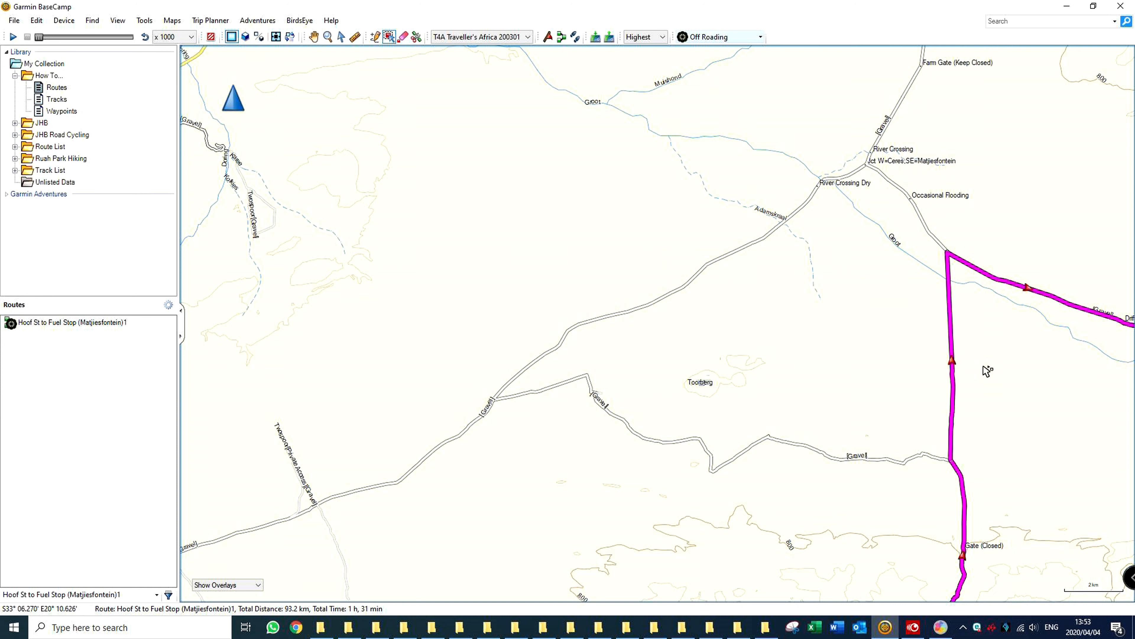
pyautogui.click(83, 328)
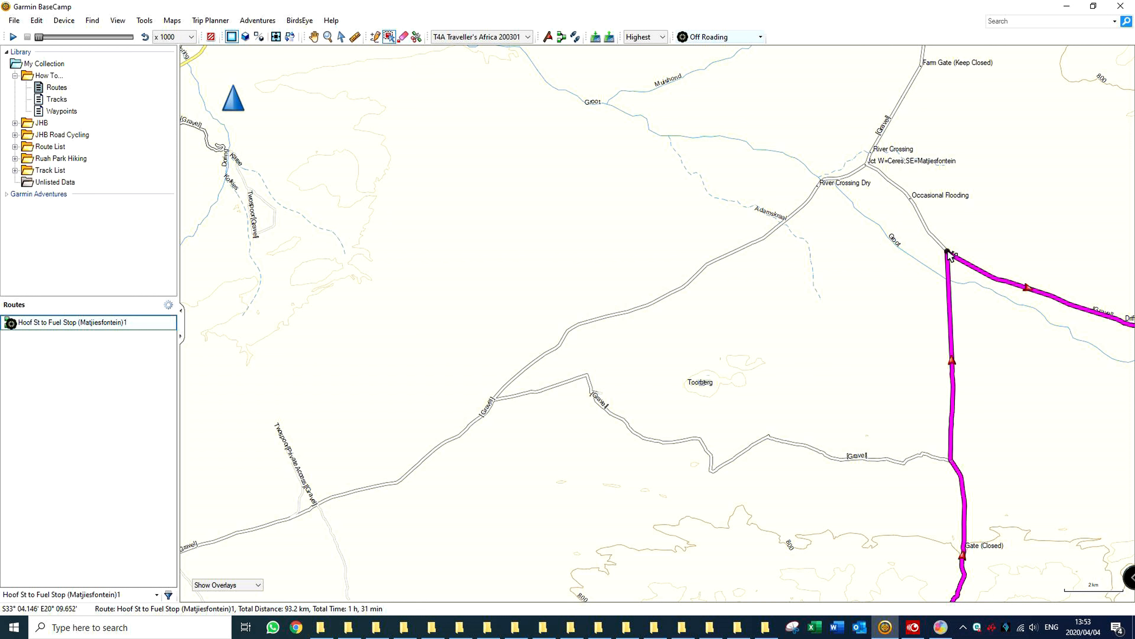
pyautogui.moveTo(947, 253); pyautogui.dragTo(496, 401)
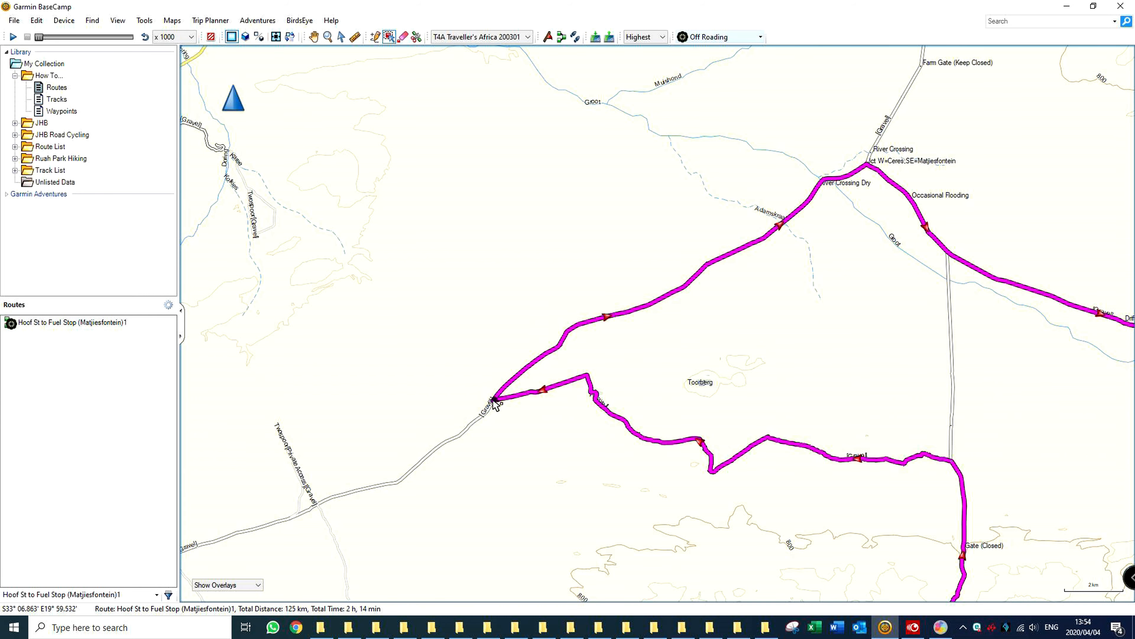
# - Review the reshaped route on the map and its via points in the route properties, and close the properties
pyautogui.scroll(-3, 807, 311)
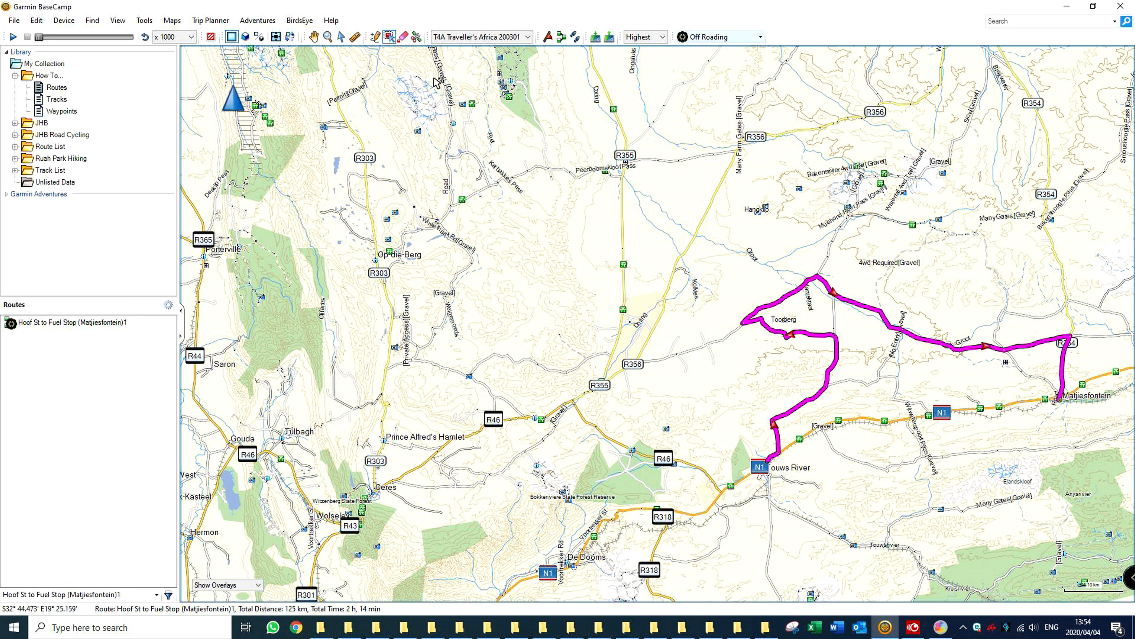
pyautogui.doubleClick(99, 323)
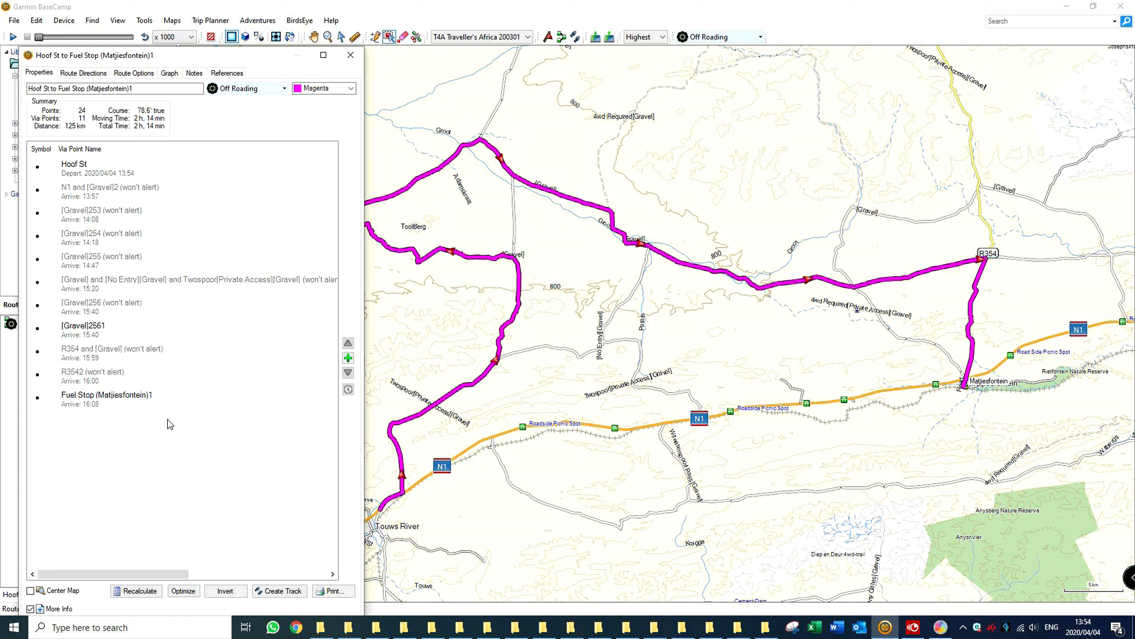
pyautogui.click(350, 54)
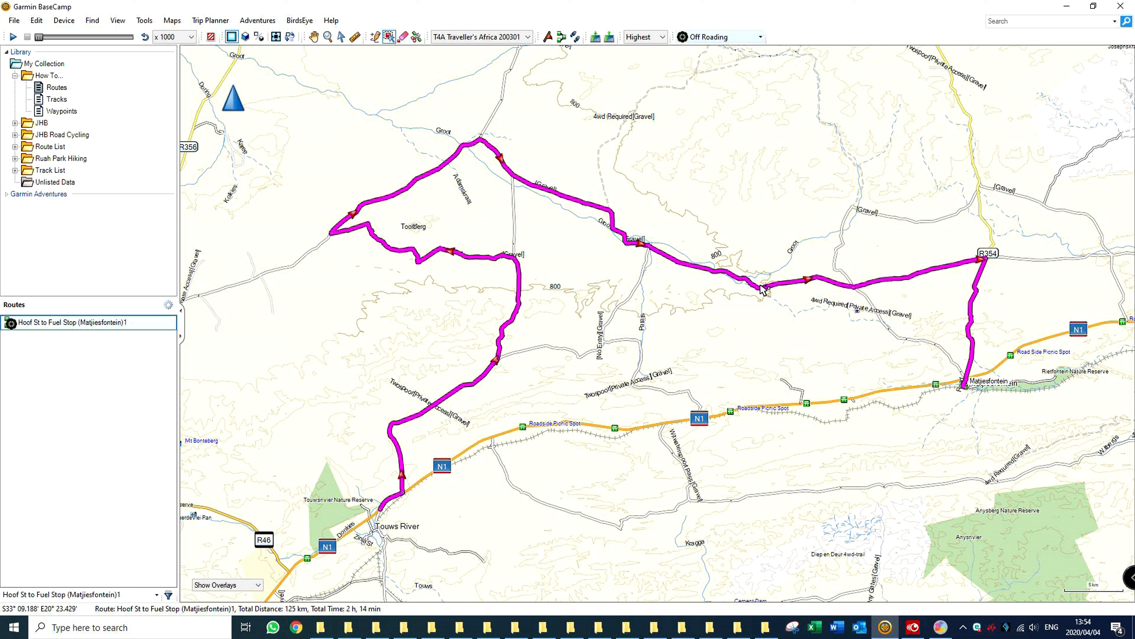
# - Insert another point into the route at Pienaarspoort Pass, pulling it east along the gravel road to the Patats river
pyautogui.click(109, 323)
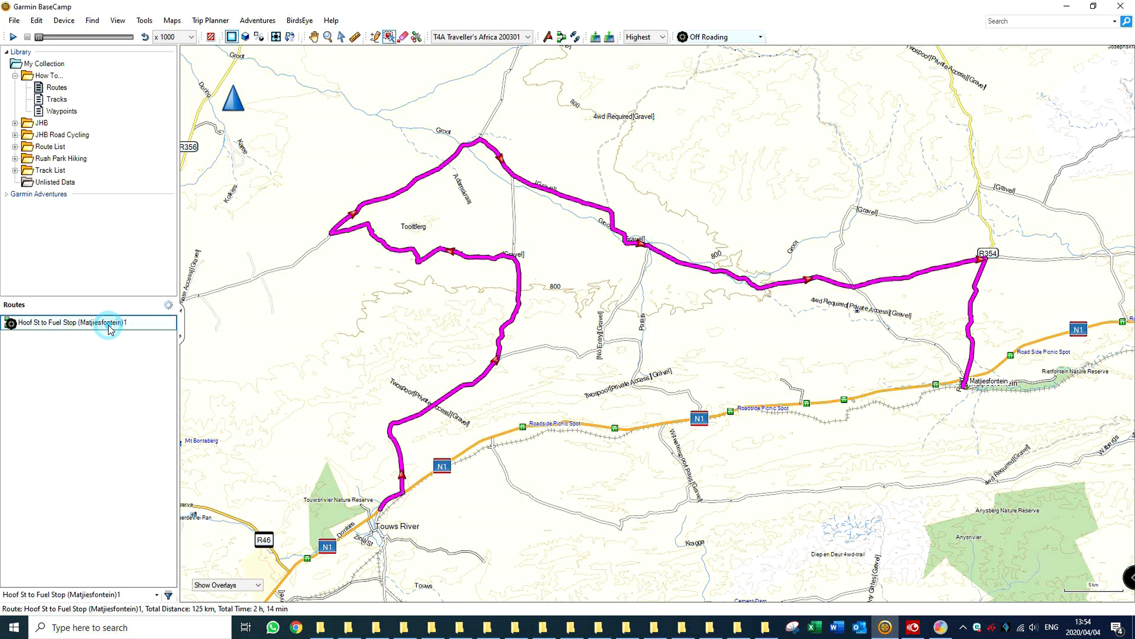
pyautogui.click(389, 38)
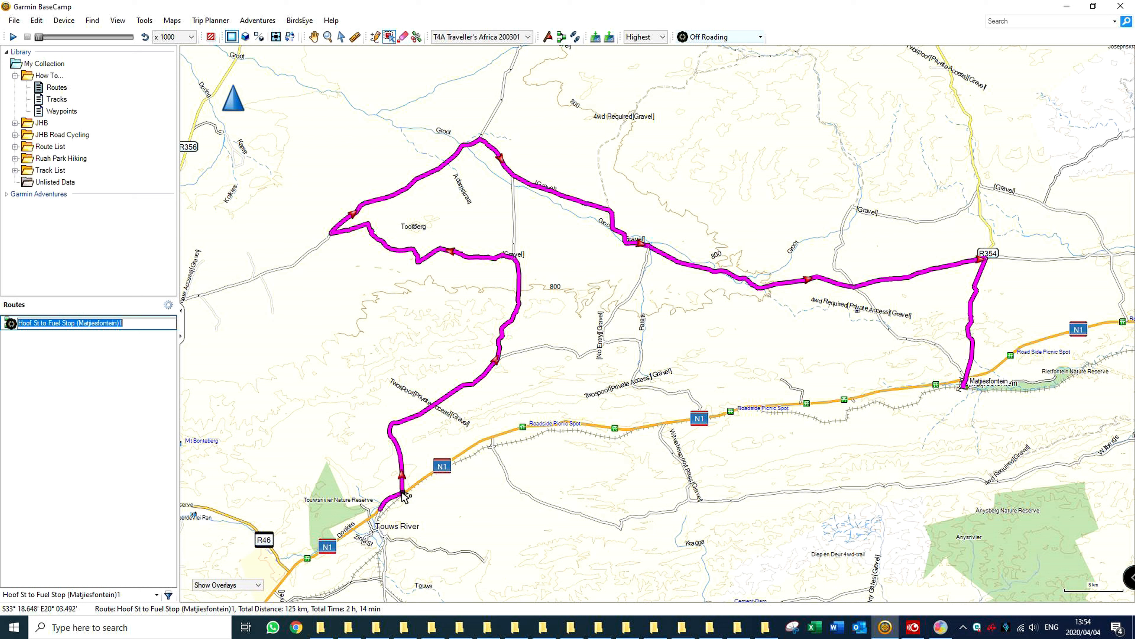
pyautogui.moveTo(497, 360); pyautogui.dragTo(639, 341)
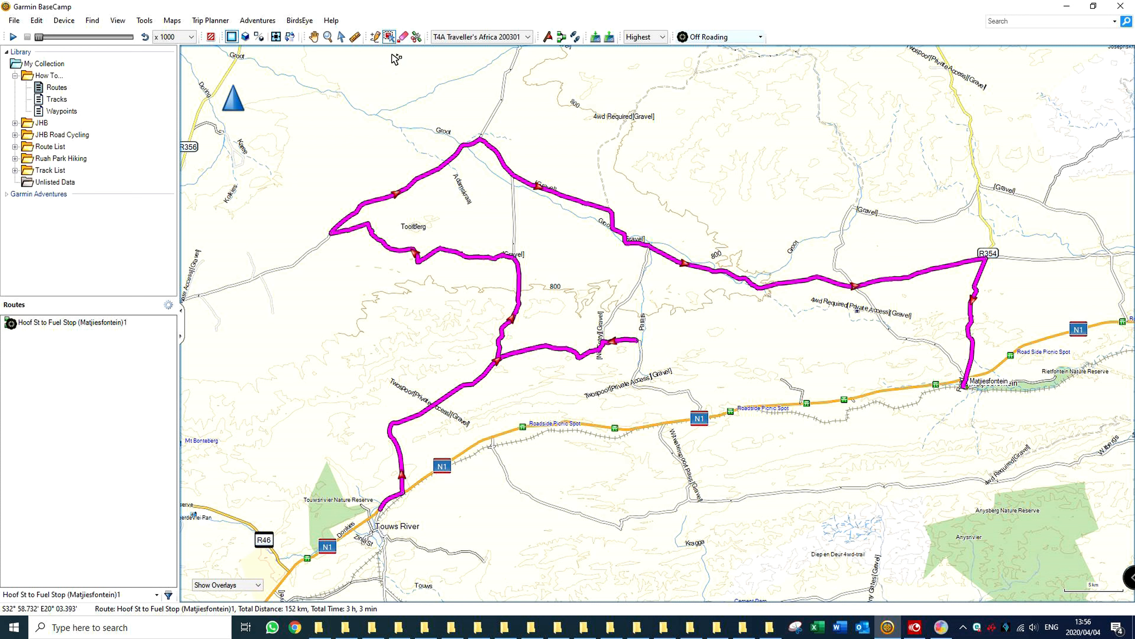
# - Leave point insertion, and examine the spur east of Pienaarspoort Pass and the start of the route at Touws River
pyautogui.click(313, 36)
pyautogui.moveTo(455, 220); pyautogui.dragTo(503, 231)
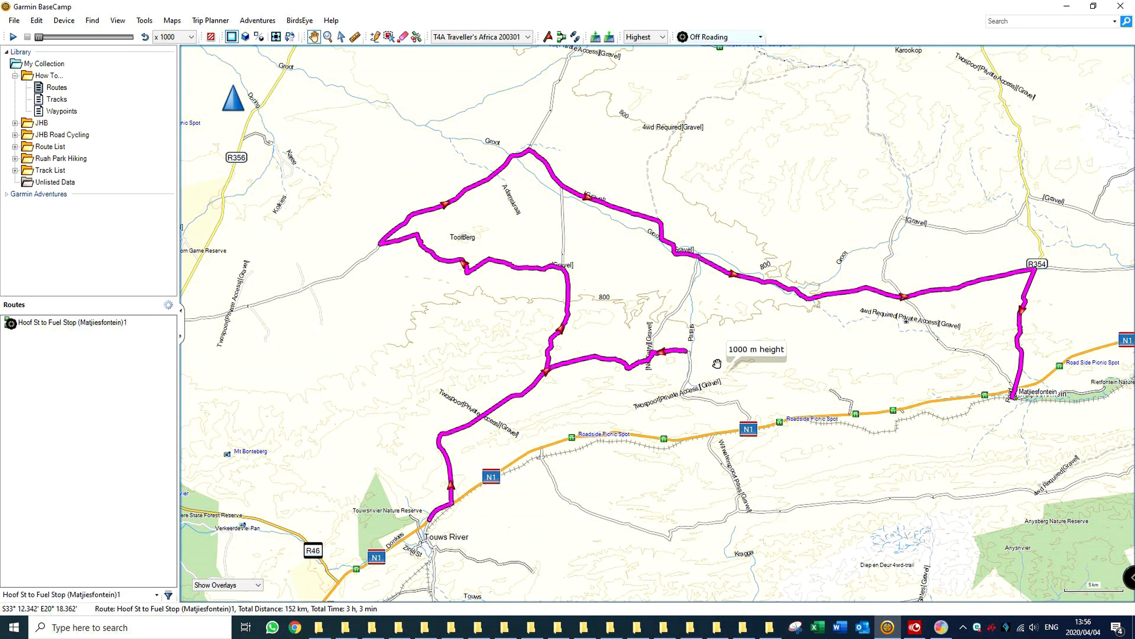
pyautogui.scroll(1, 706, 356)
pyautogui.moveTo(532, 399); pyautogui.dragTo(576, 369)
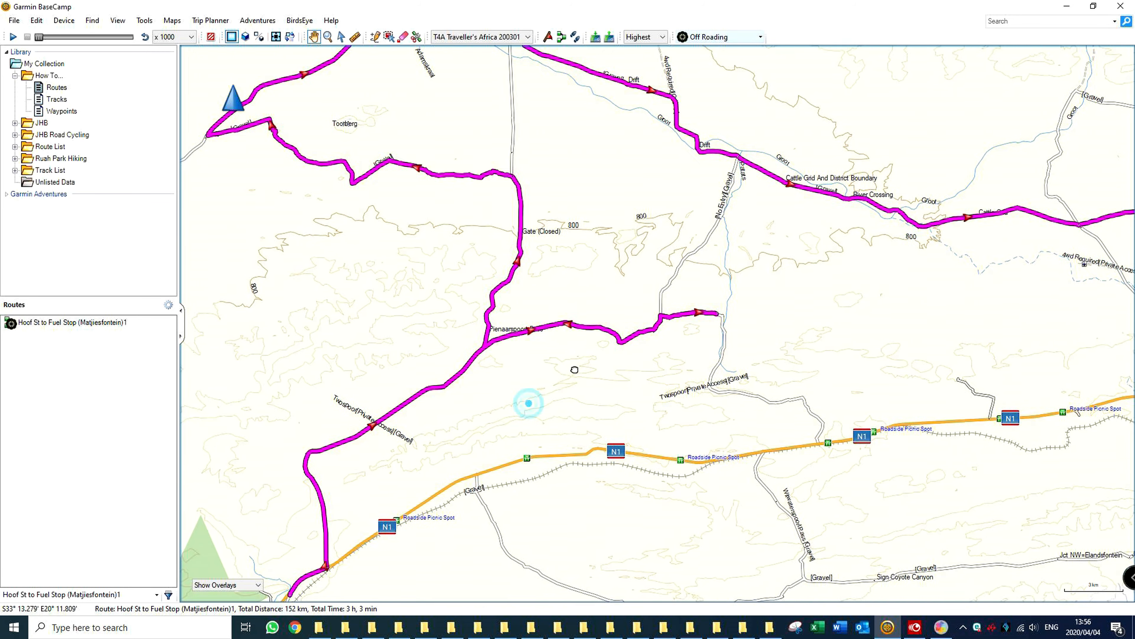
pyautogui.moveTo(414, 460); pyautogui.dragTo(506, 382)
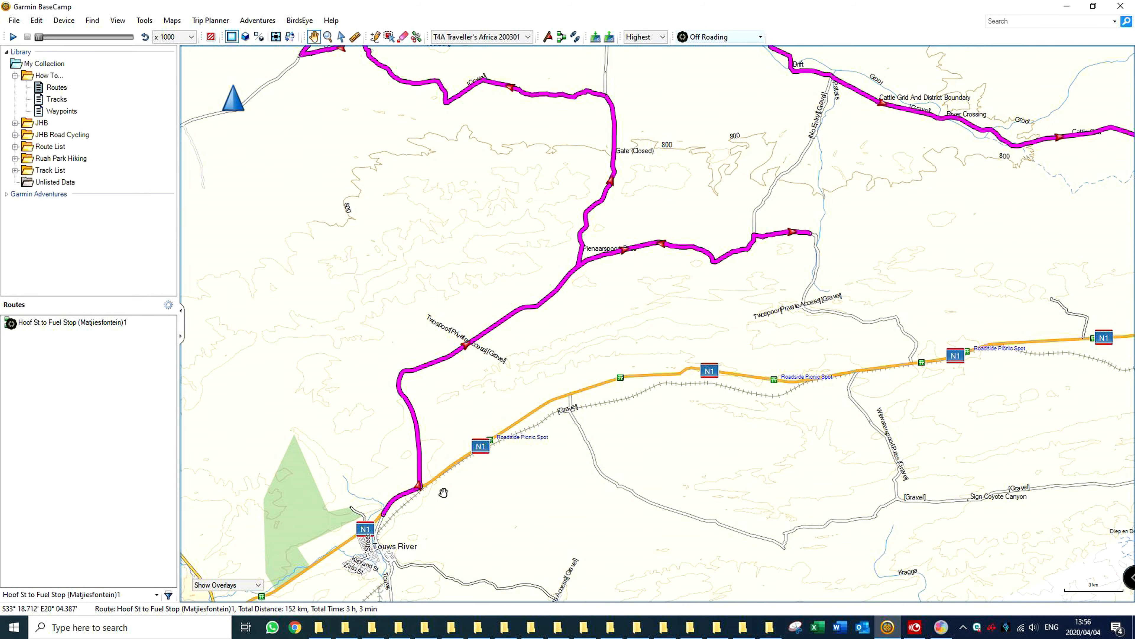
pyautogui.moveTo(444, 494); pyautogui.dragTo(456, 453)
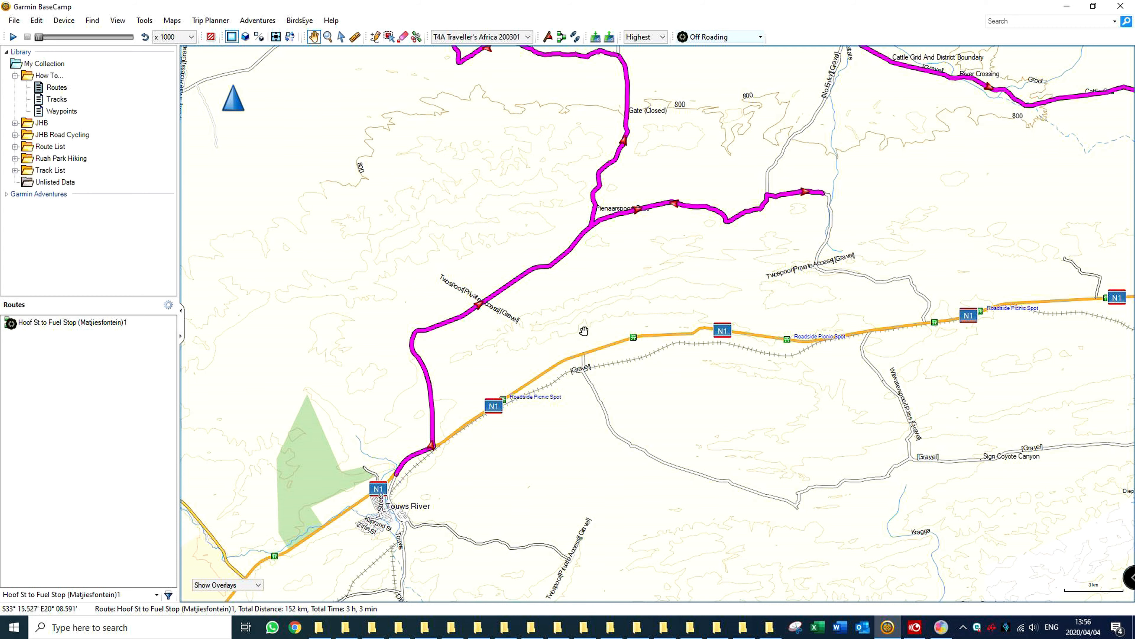
# - Follow the route around the loop past Tooitberg and east along the Groot river to its dry river crossing
pyautogui.moveTo(591, 302); pyautogui.dragTo(546, 491)
pyautogui.moveTo(477, 342); pyautogui.dragTo(513, 464)
pyautogui.scroll(2, 337, 297)
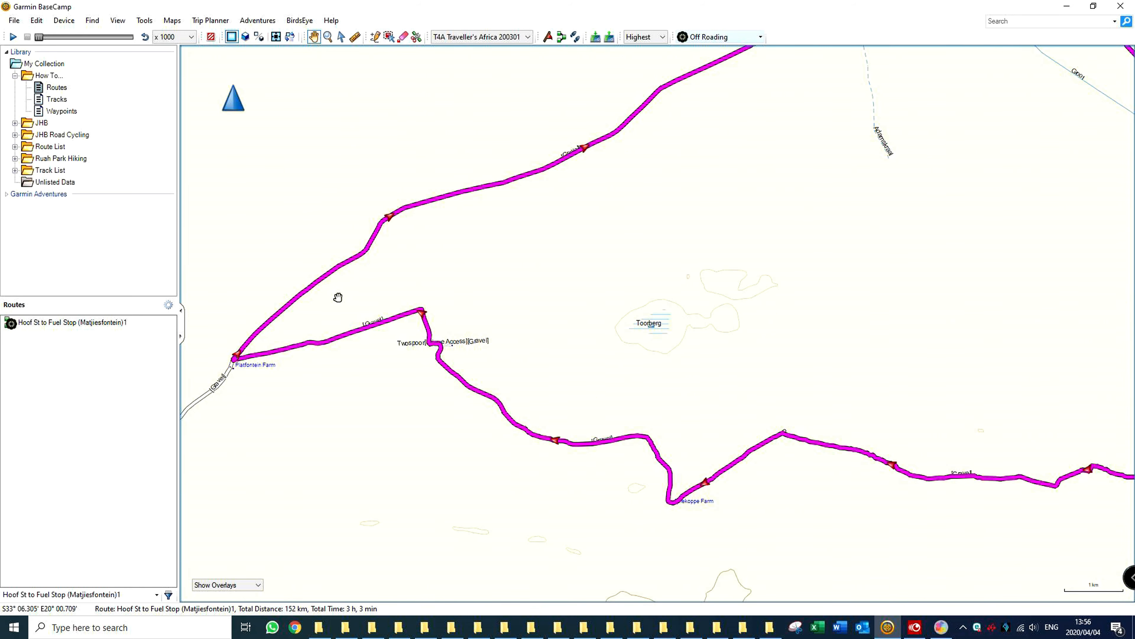
pyautogui.moveTo(436, 253); pyautogui.dragTo(447, 368)
pyautogui.moveTo(824, 216); pyautogui.dragTo(531, 344)
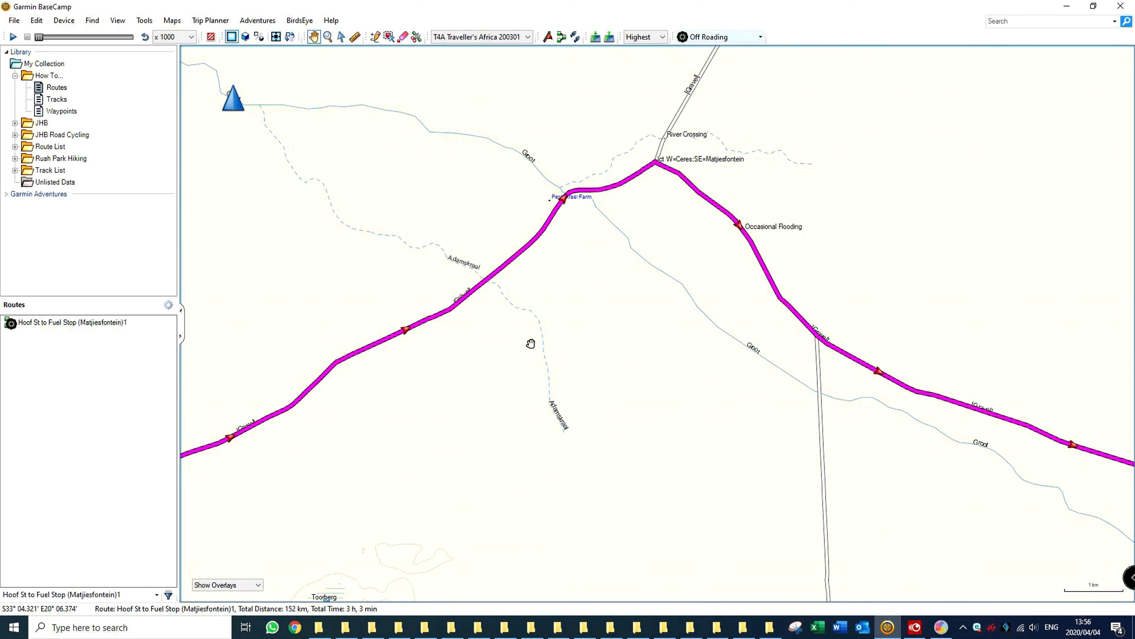
pyautogui.moveTo(738, 413); pyautogui.dragTo(572, 322)
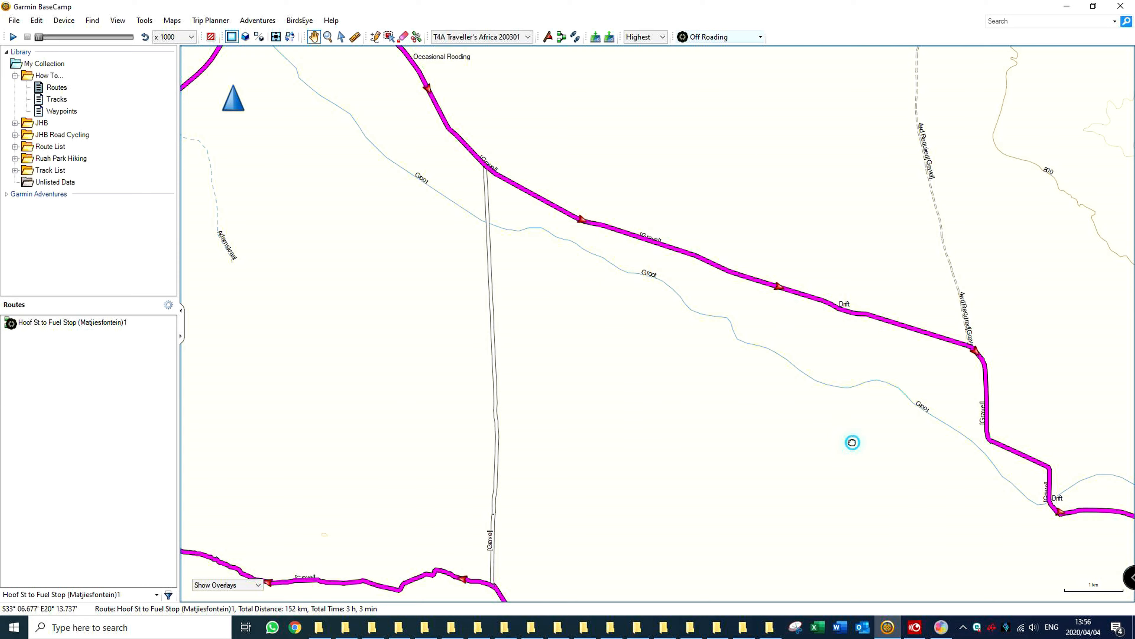
pyautogui.moveTo(852, 442); pyautogui.dragTo(506, 282)
pyautogui.moveTo(849, 452); pyautogui.dragTo(497, 290)
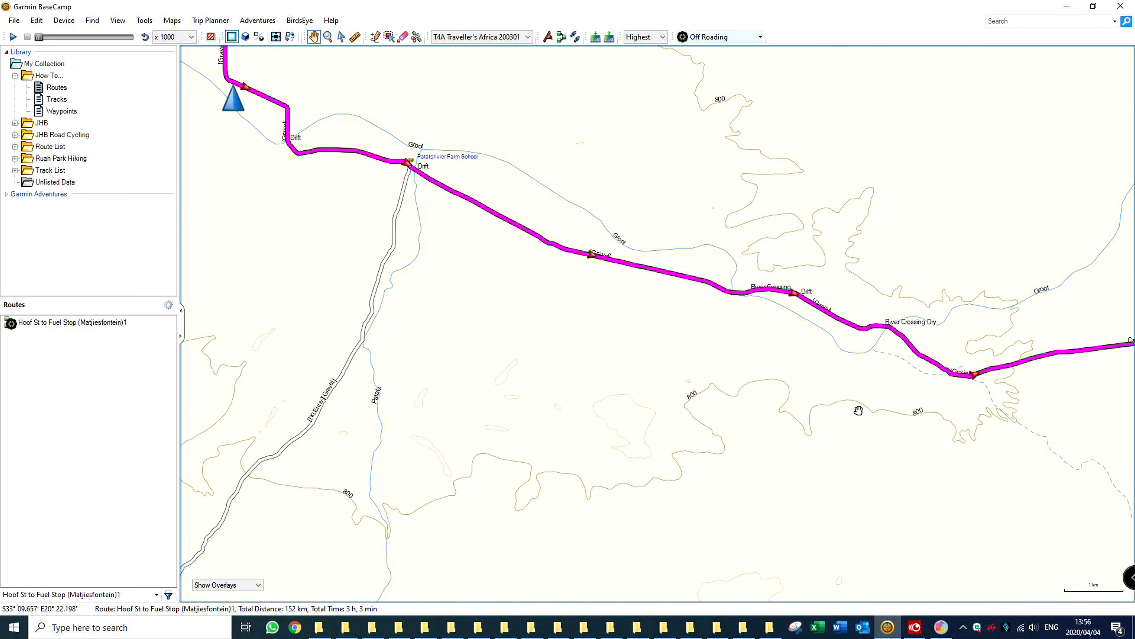
# - Follow the route down the R354 to Matjiesfontein, and examine the gravel road with cattle grids northwest of the town
pyautogui.moveTo(858, 411); pyautogui.dragTo(359, 310)
pyautogui.moveTo(995, 370); pyautogui.dragTo(440, 362)
pyautogui.moveTo(795, 274); pyautogui.dragTo(619, 136)
pyautogui.moveTo(621, 327); pyautogui.dragTo(675, 175)
pyautogui.moveTo(765, 380); pyautogui.dragTo(691, 341)
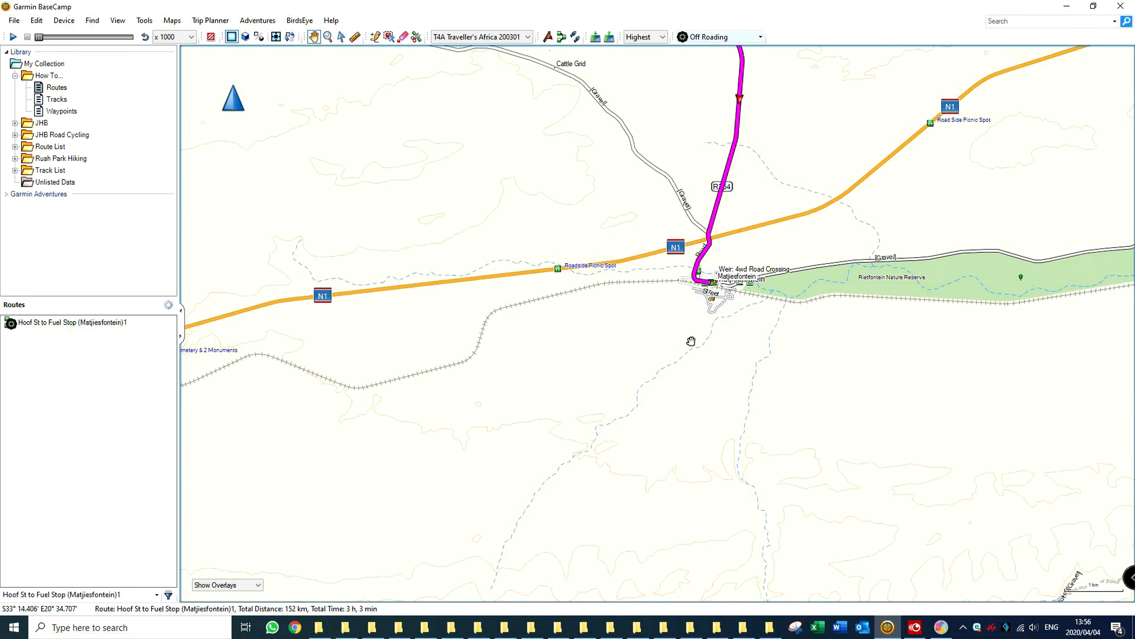
pyautogui.moveTo(573, 215); pyautogui.dragTo(654, 388)
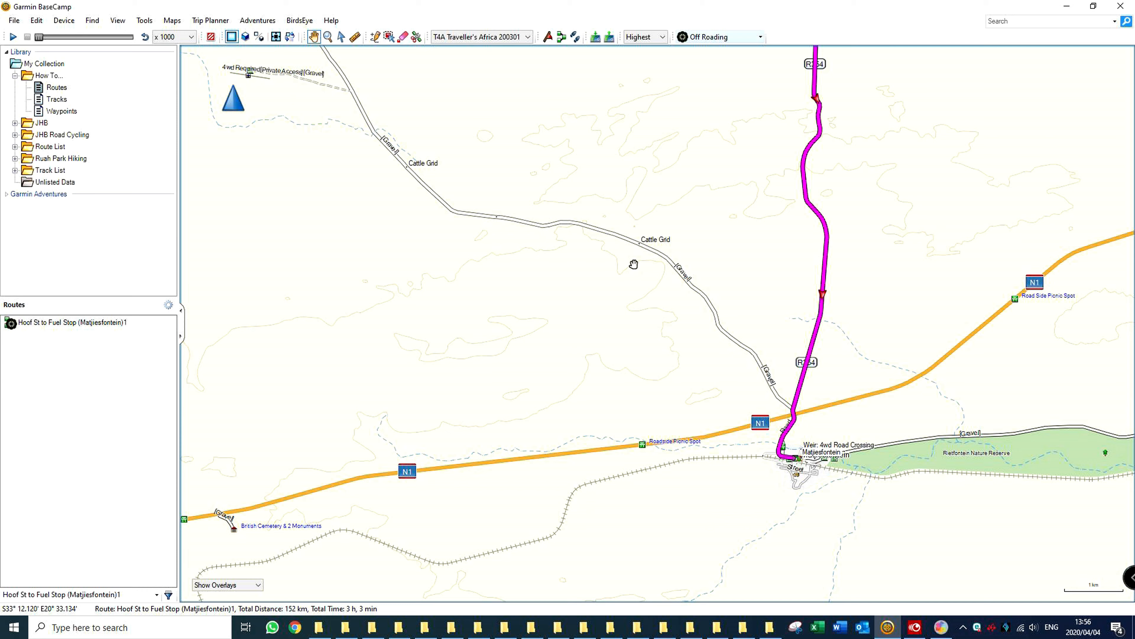
pyautogui.scroll(5, 631, 240)
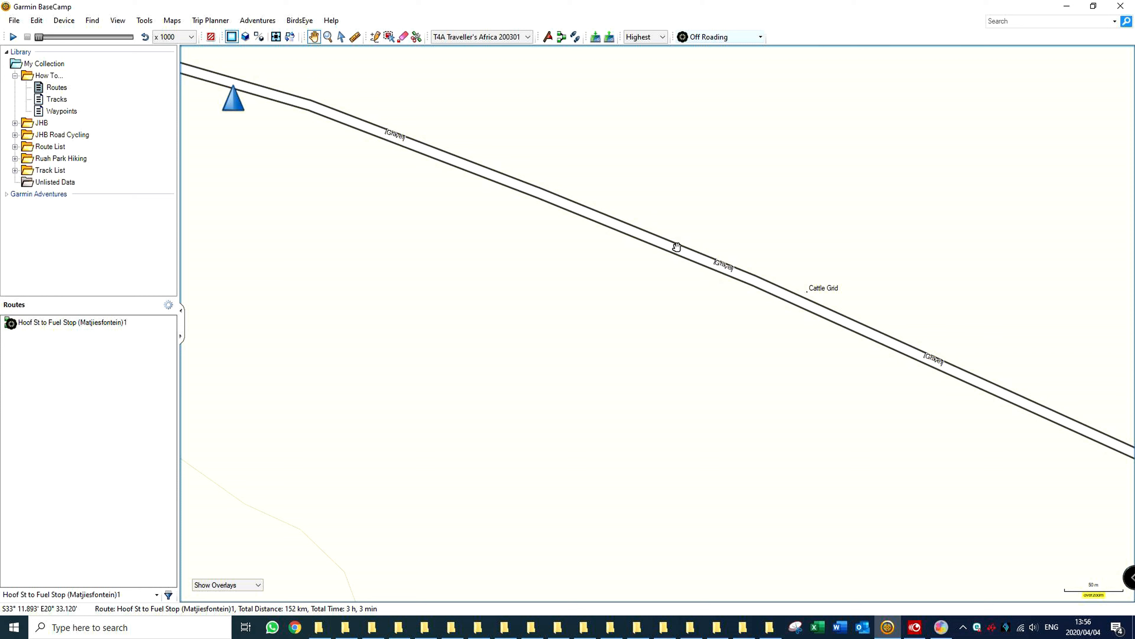
pyautogui.moveTo(677, 247)
pyautogui.scroll(-6, 676, 247)
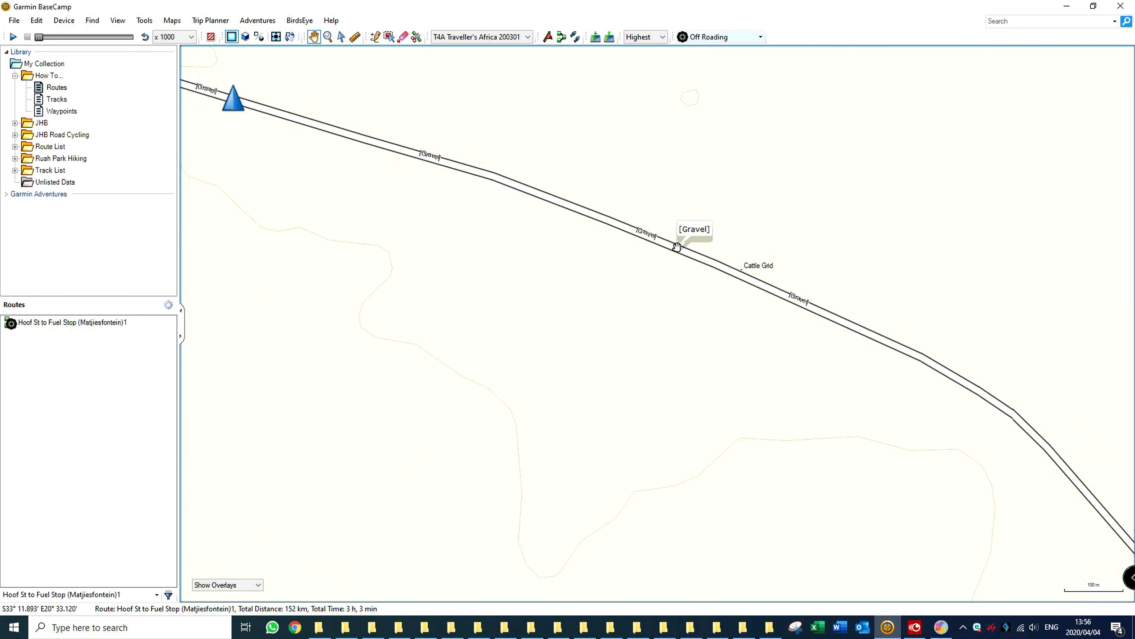
pyautogui.moveTo(677, 247); pyautogui.dragTo(677, 444)
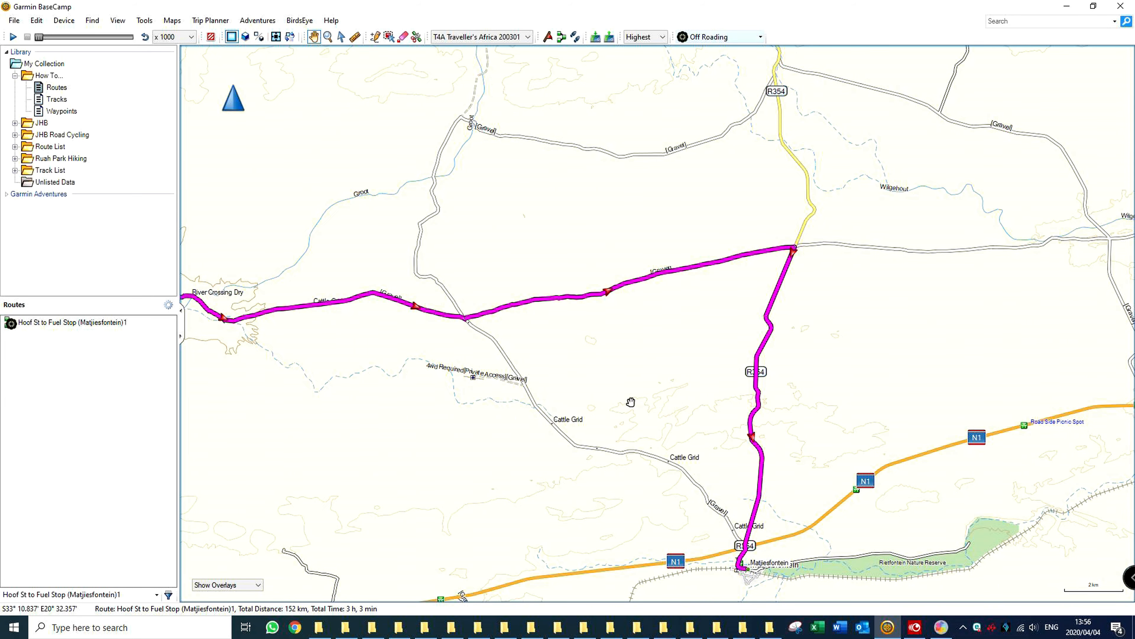
# - Trace the route back west to the Pienaarspoort Pass spur and the N1 near Touws River
pyautogui.moveTo(500, 393); pyautogui.dragTo(915, 368)
pyautogui.moveTo(562, 358); pyautogui.dragTo(758, 378)
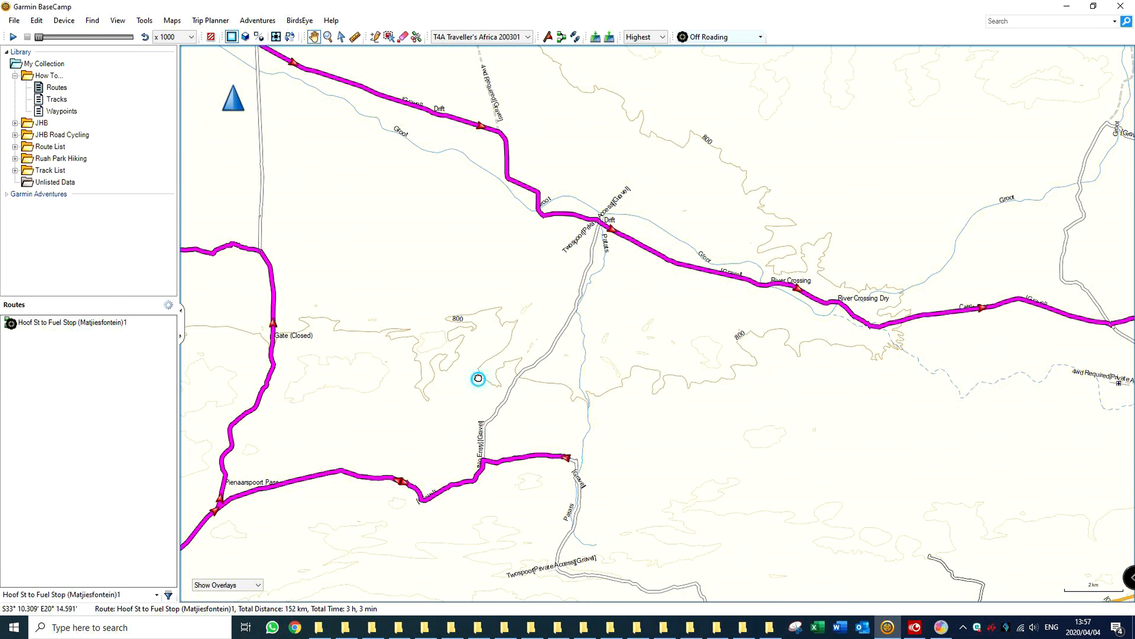
pyautogui.moveTo(474, 376); pyautogui.dragTo(651, 292)
pyautogui.moveTo(523, 319); pyautogui.dragTo(545, 296)
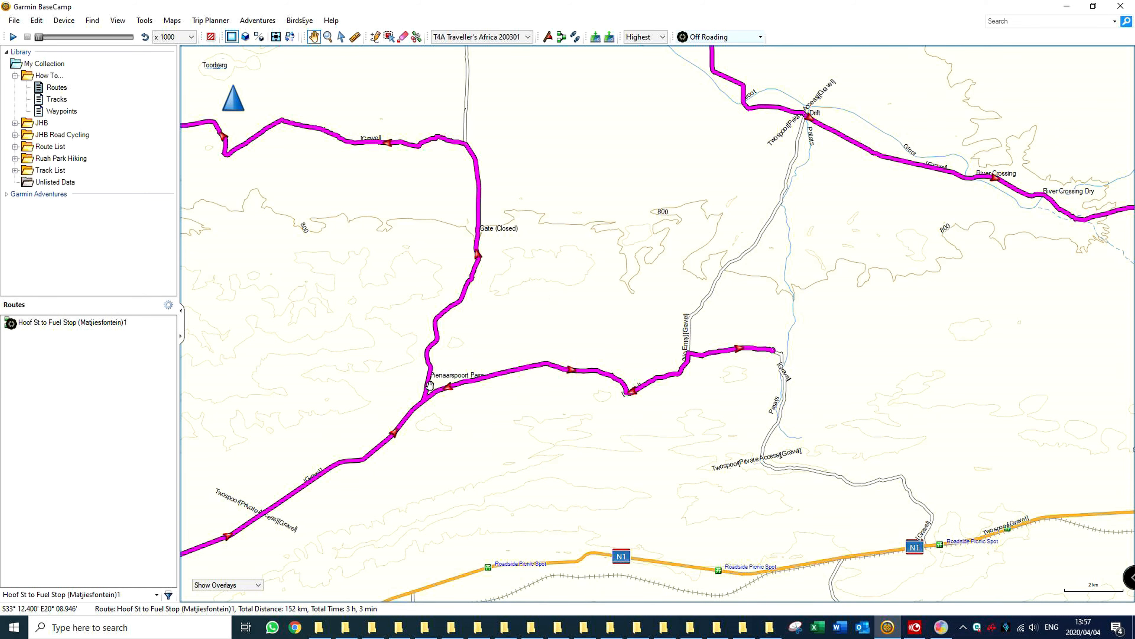
pyautogui.moveTo(496, 447); pyautogui.dragTo(694, 253)
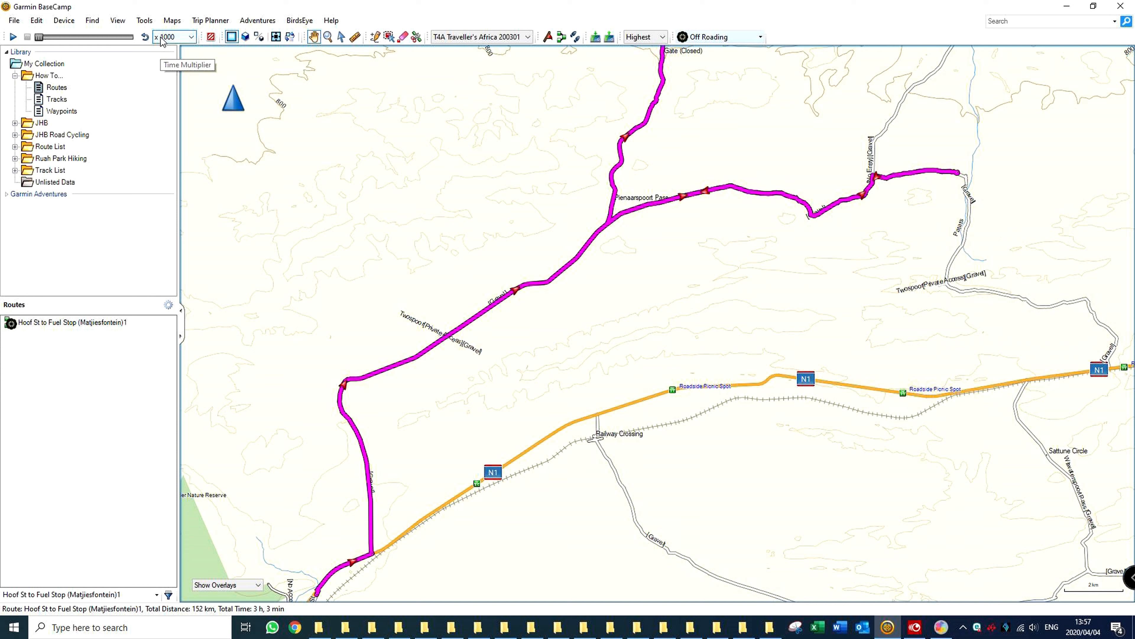
# - Play back the route between Touws River and Matjiesfontein at a time multiplier of x 1000
pyautogui.click(192, 37)
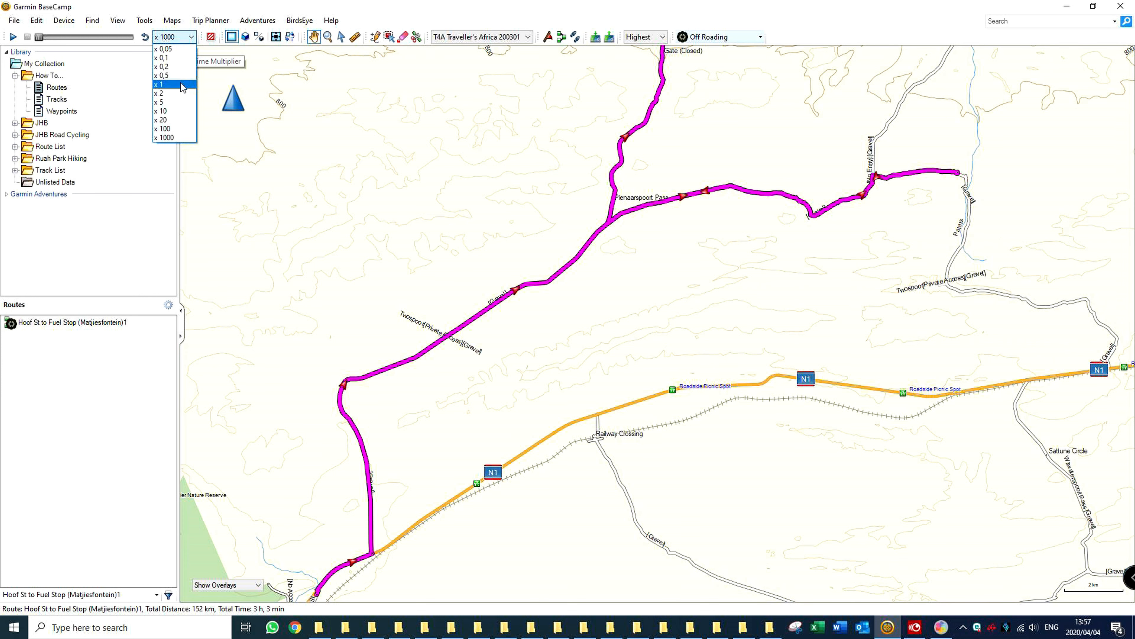
pyautogui.click(184, 138)
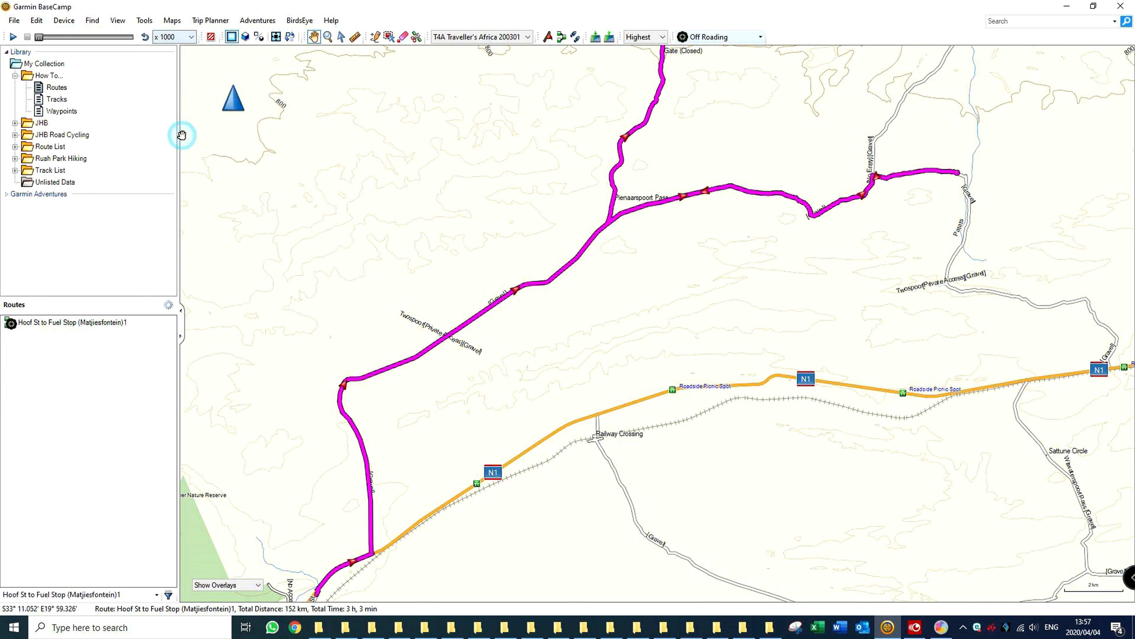
pyautogui.click(10, 39)
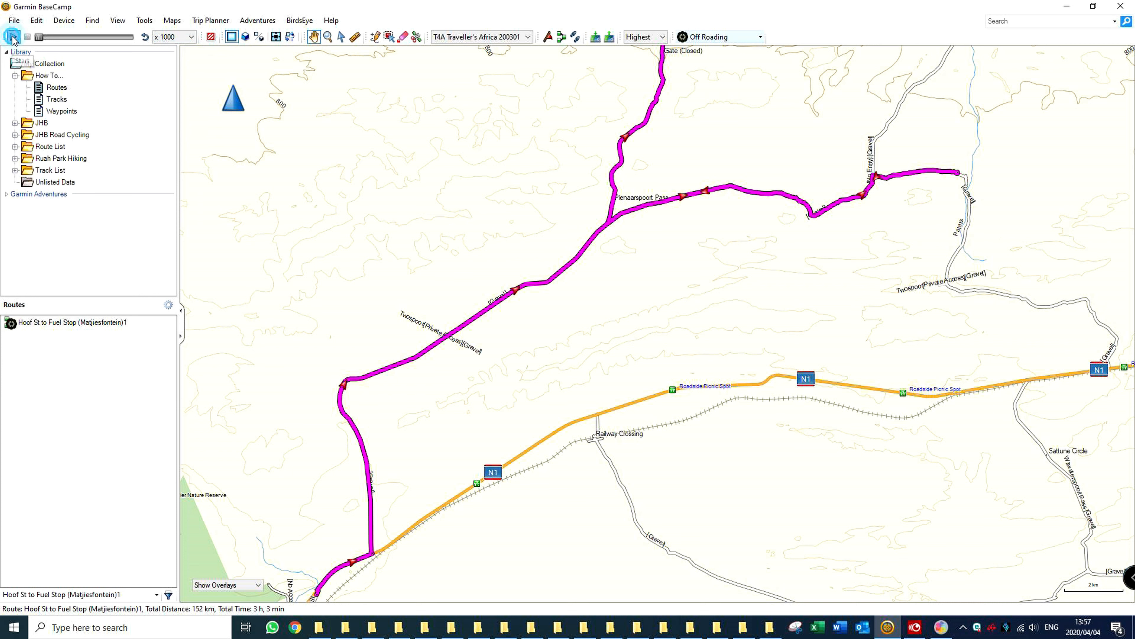
pyautogui.scroll(-3, 525, 235)
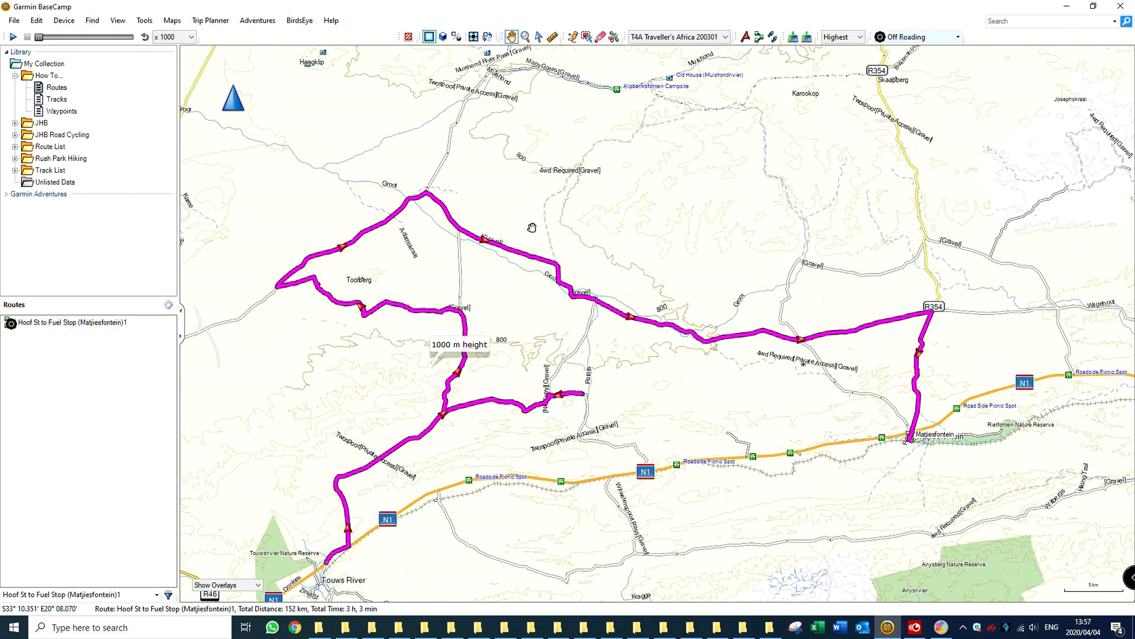
pyautogui.moveTo(371, 365); pyautogui.dragTo(516, 293)
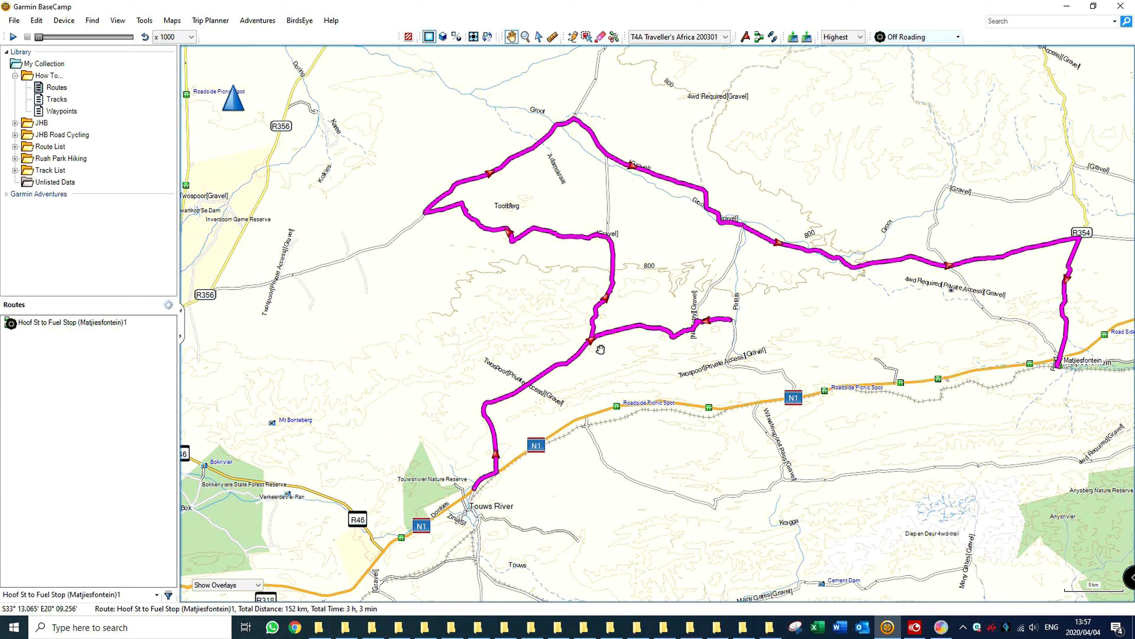
pyautogui.moveTo(646, 365); pyautogui.dragTo(636, 370)
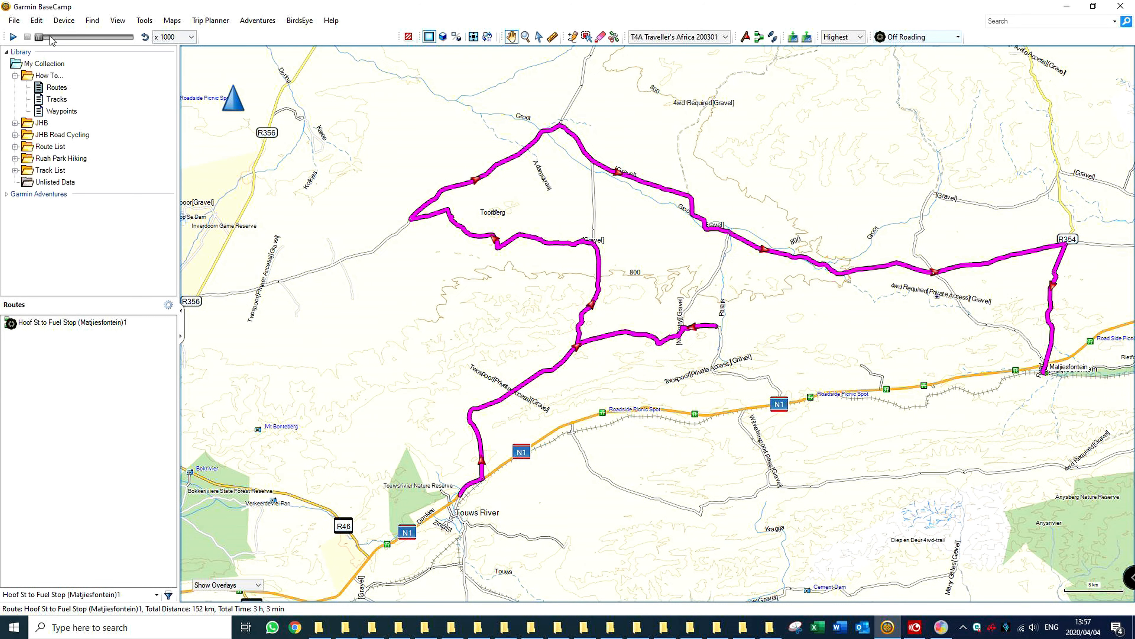
pyautogui.click(13, 37)
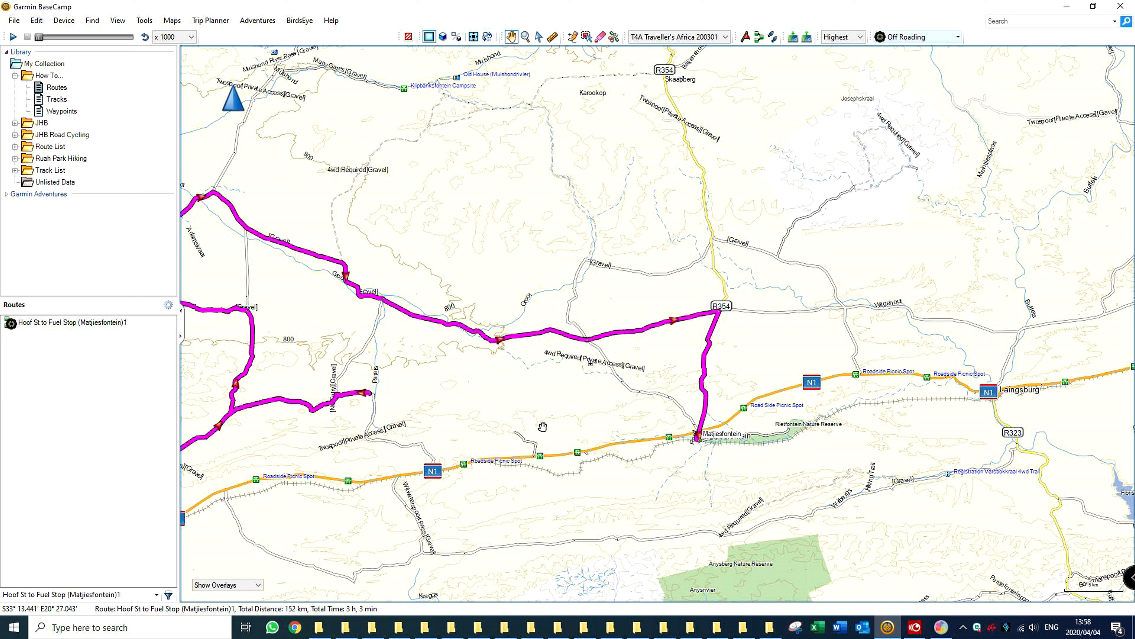
# - Rename the Hoof St to Fuel Stop (Matjiesfontein)1 route as Day 1 How To Route and set its colour to red
pyautogui.click(123, 325)
pyautogui.doubleClick(121, 326)
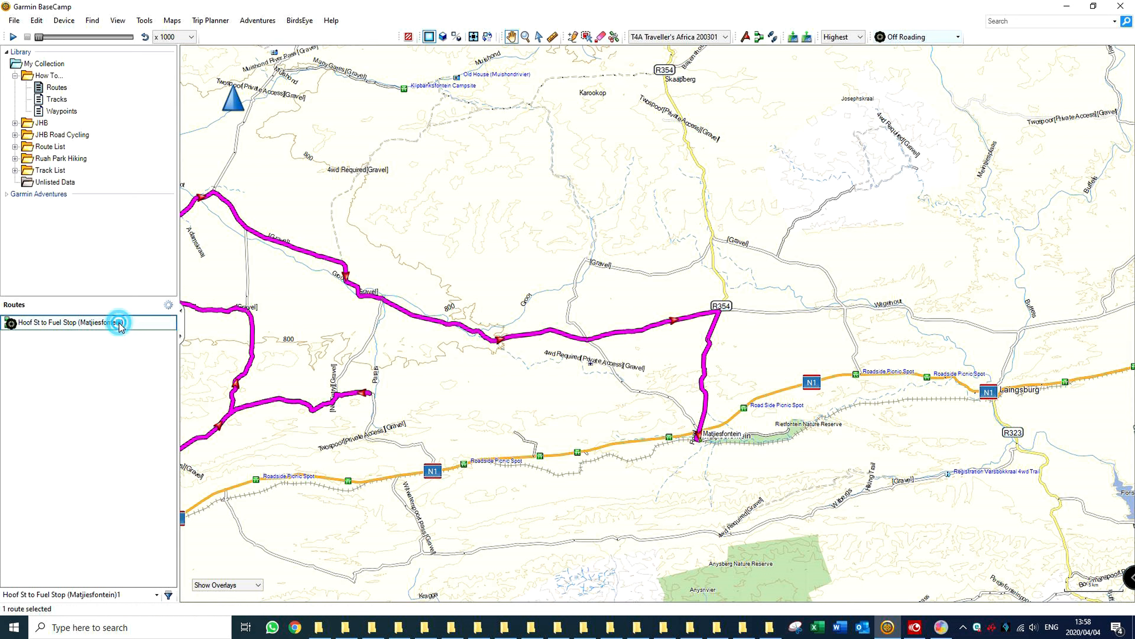
pyautogui.click(140, 88)
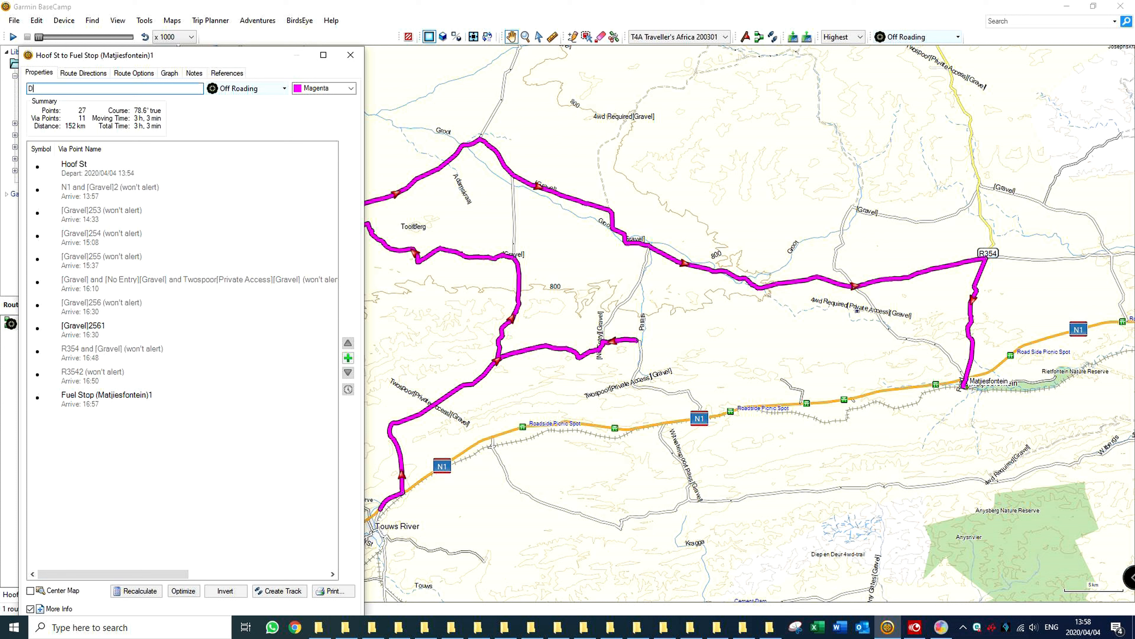
pyautogui.write('Day 1 How To Route')
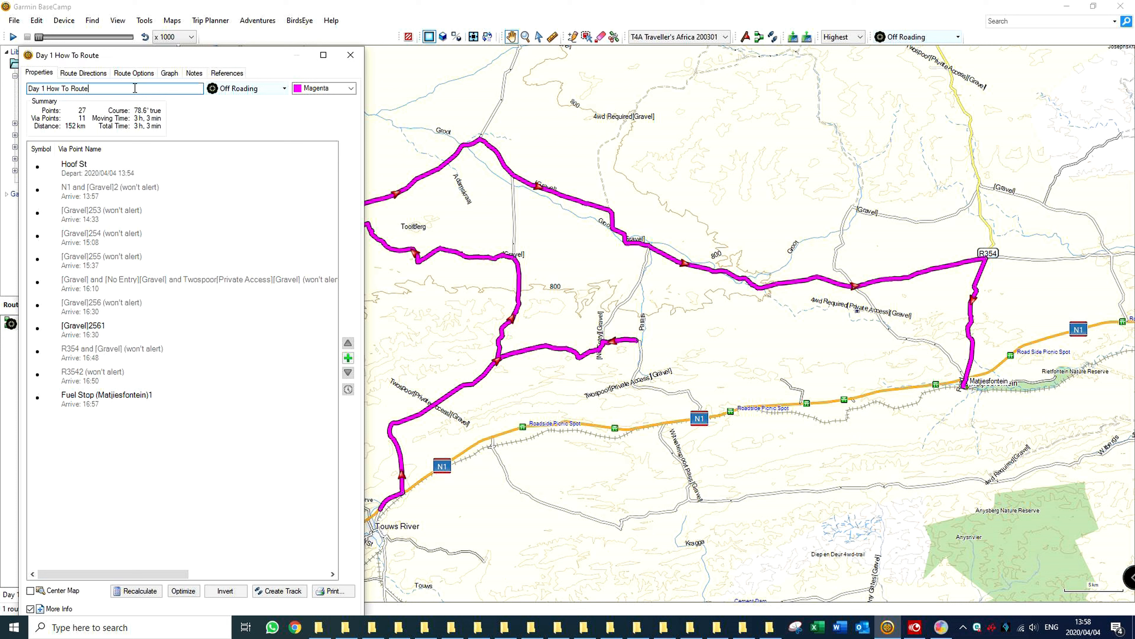
pyautogui.click(299, 89)
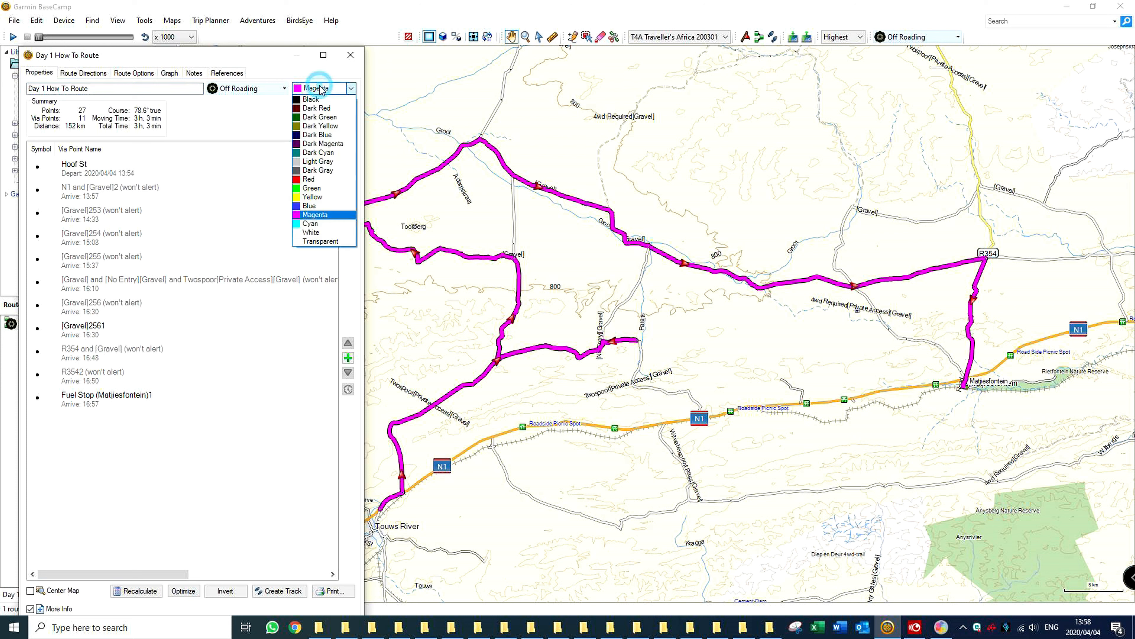
pyautogui.click(345, 180)
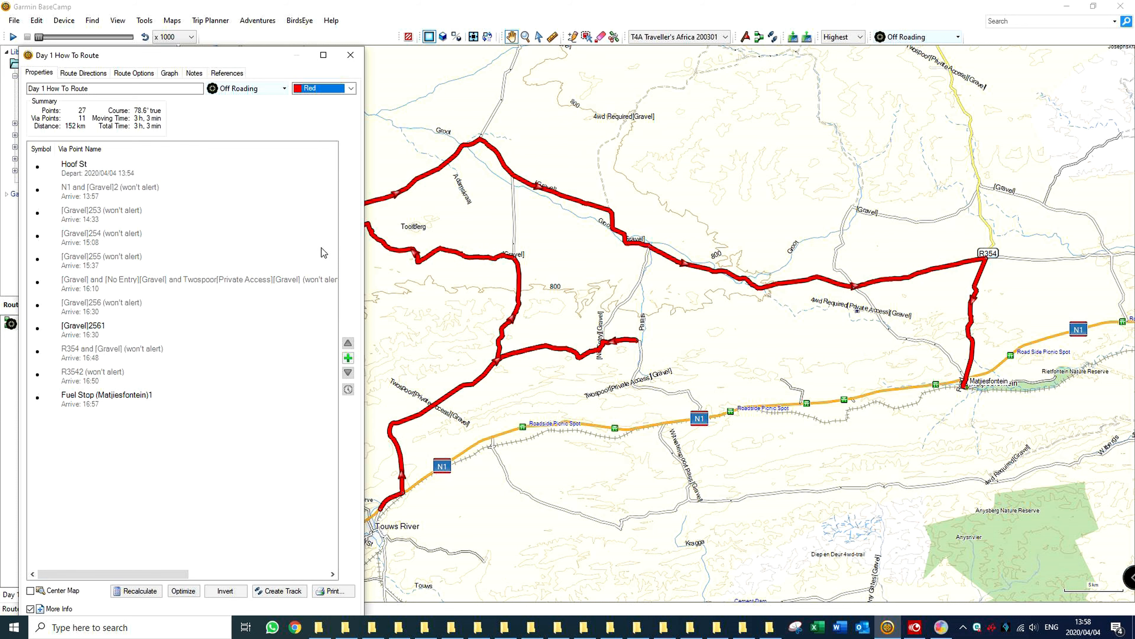
pyautogui.click(350, 54)
# - Create a track from the Day 1 How To Route route
pyautogui.moveTo(393, 355); pyautogui.dragTo(503, 359)
pyautogui.scroll(-3, 458, 320)
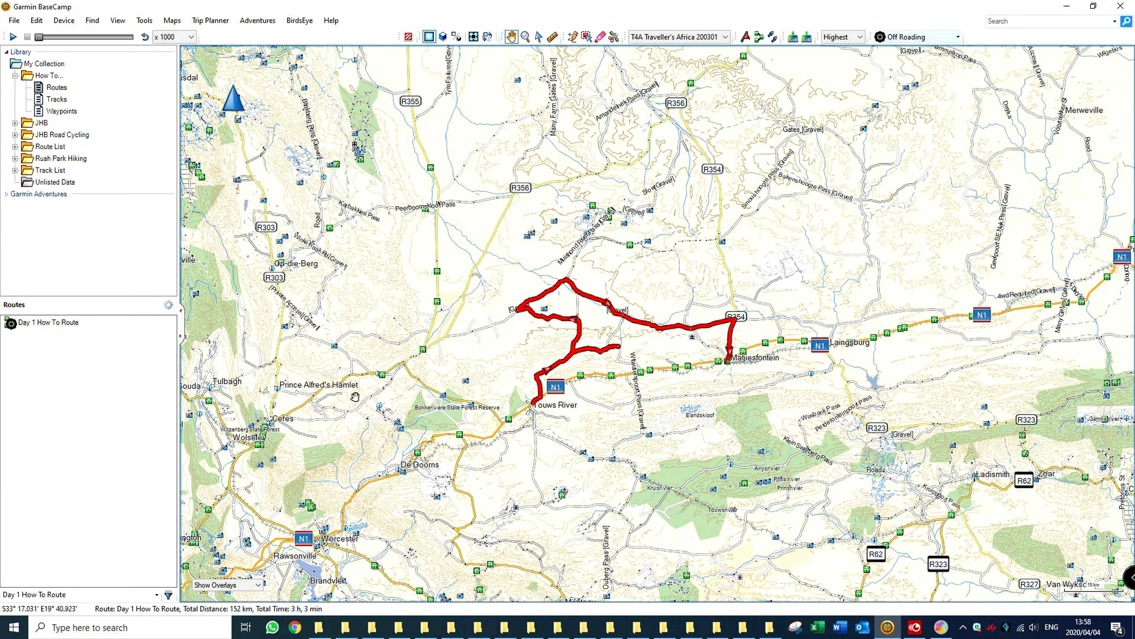
pyautogui.click(114, 323)
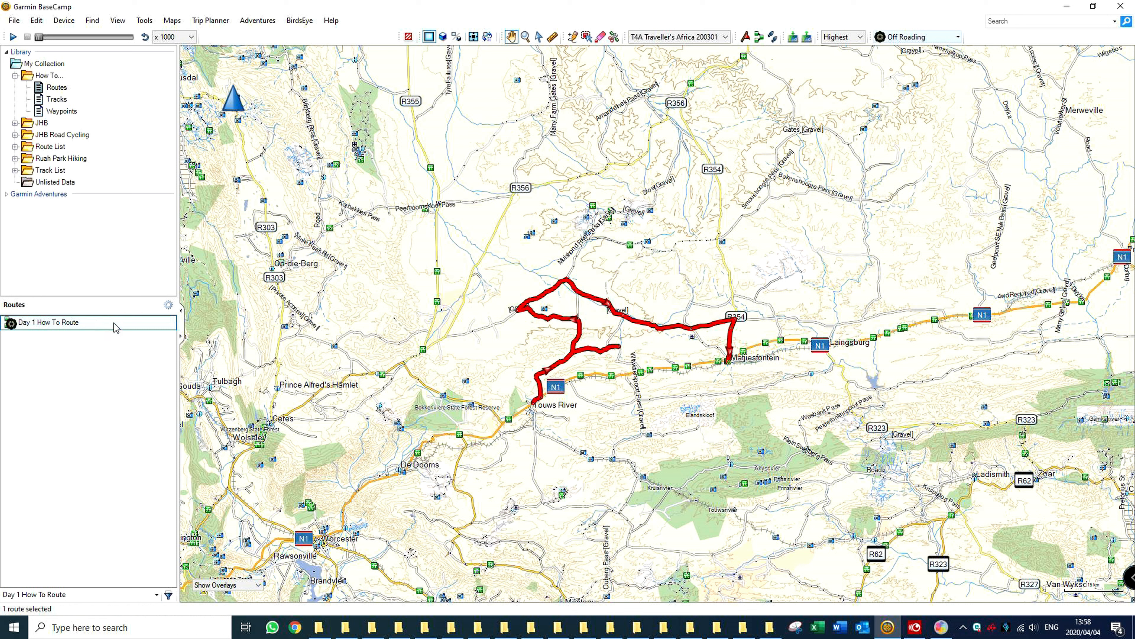
pyautogui.rightClick(114, 323)
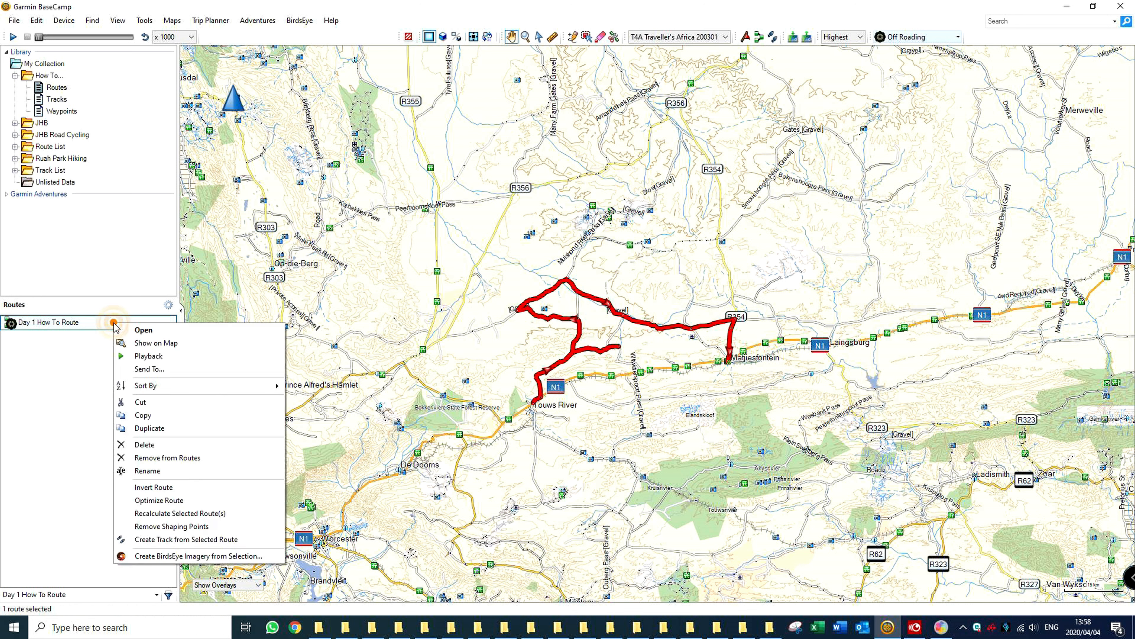
pyautogui.click(179, 540)
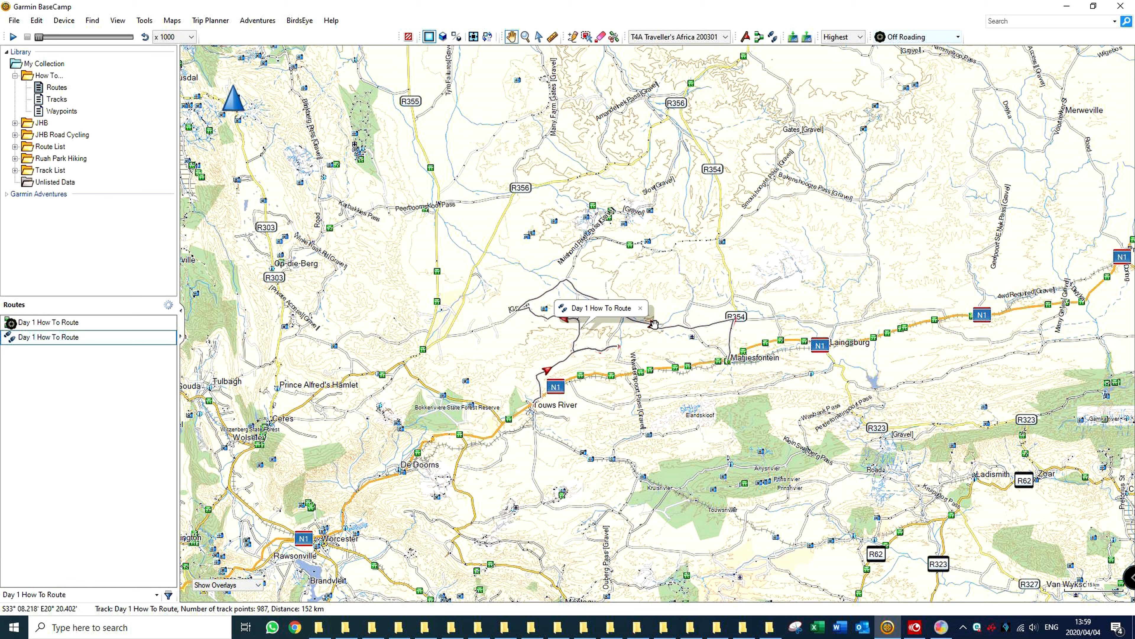
# - Set the colour of the Day 1 How To Route track to green, and narrow its properties window to uncover the map
pyautogui.doubleClick(110, 340)
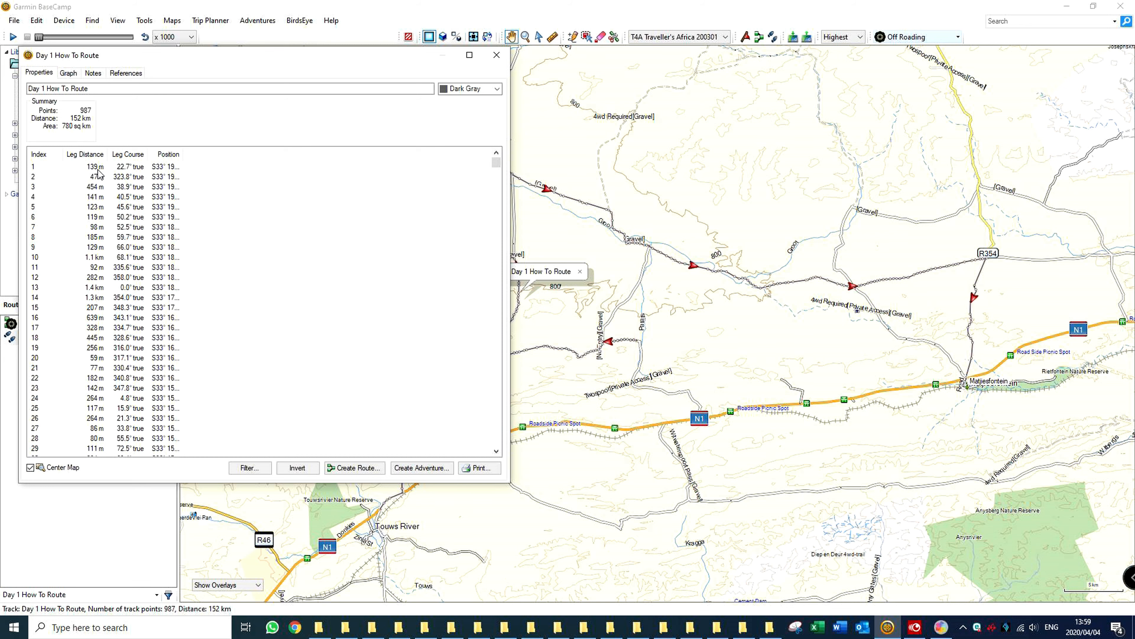
pyautogui.moveTo(234, 55); pyautogui.dragTo(191, 87)
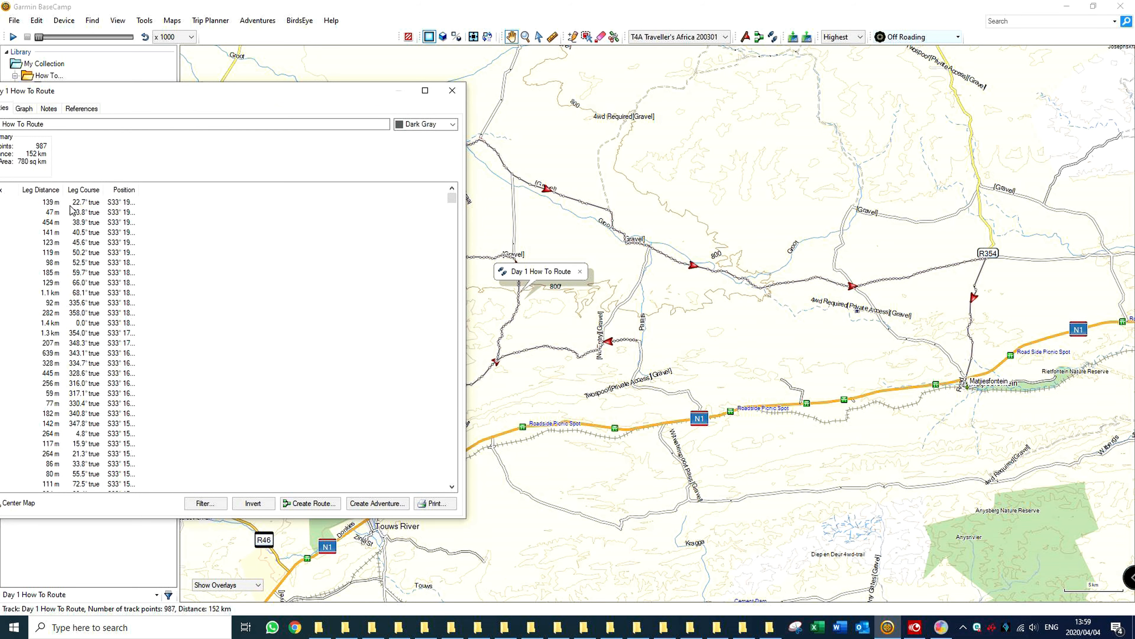
pyautogui.click(452, 124)
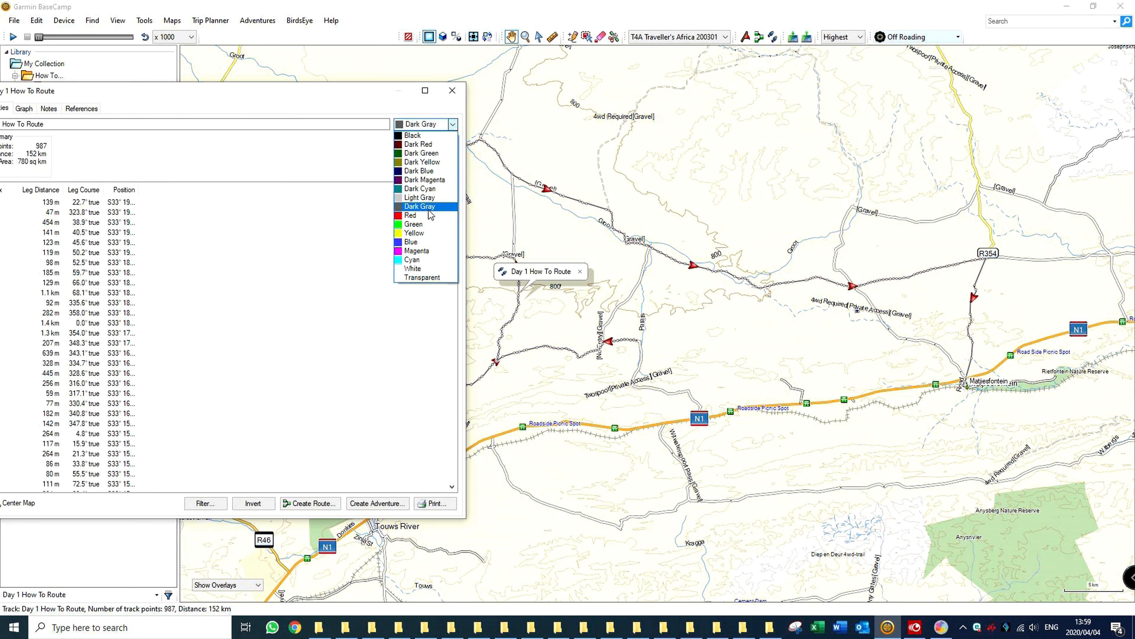
pyautogui.click(427, 225)
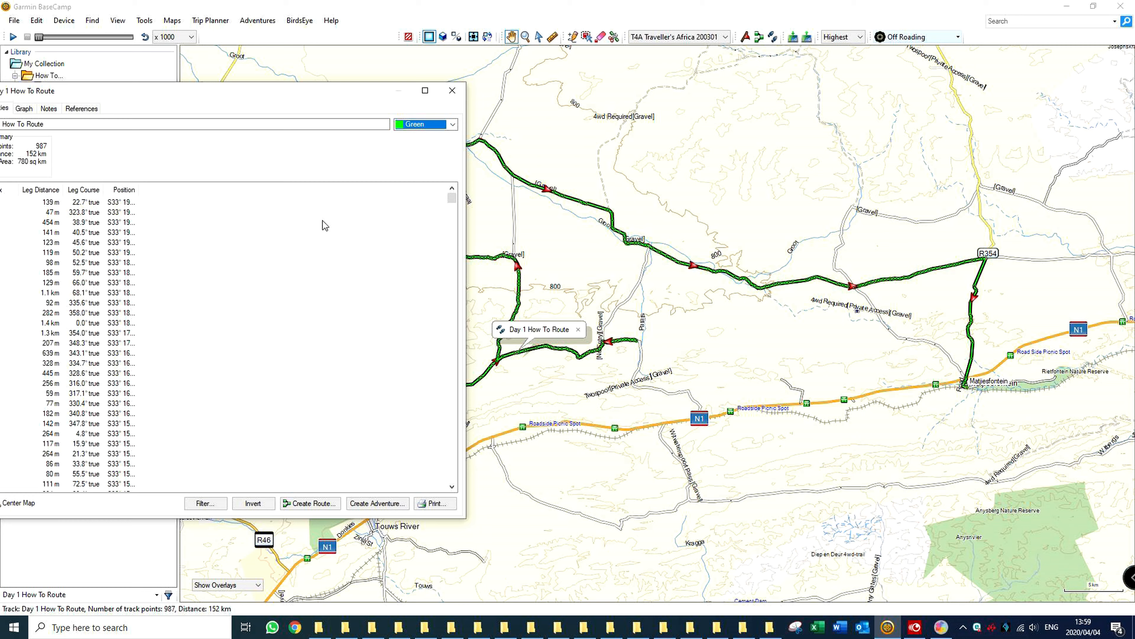
pyautogui.moveTo(249, 99); pyautogui.dragTo(317, 107)
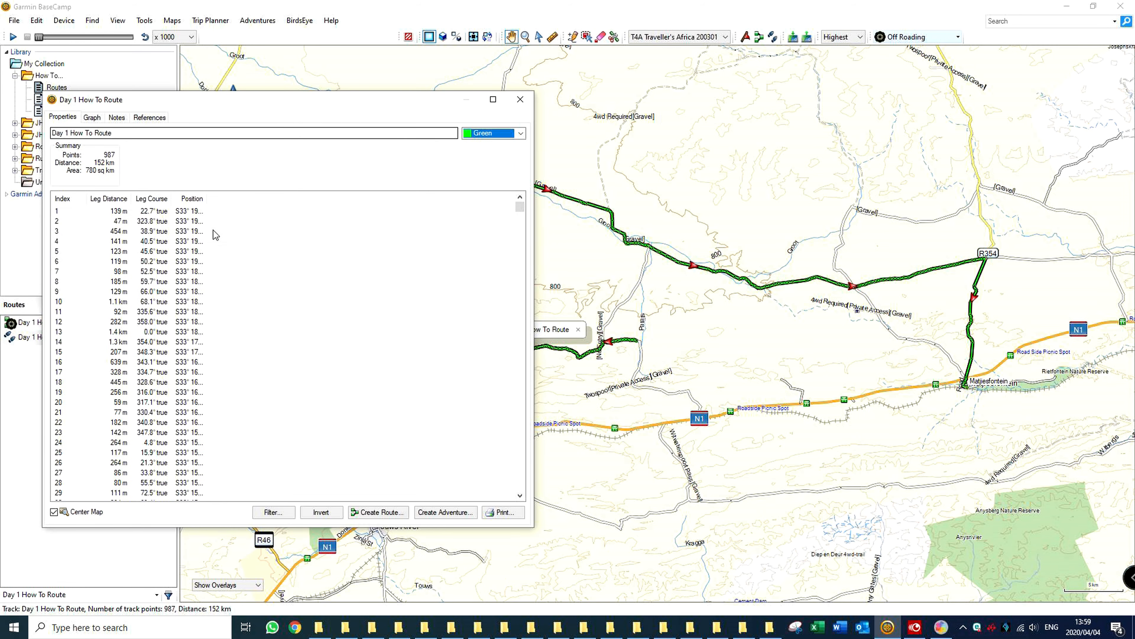
pyautogui.moveTo(42, 395); pyautogui.dragTo(291, 395)
pyautogui.moveTo(413, 107); pyautogui.dragTo(173, 89)
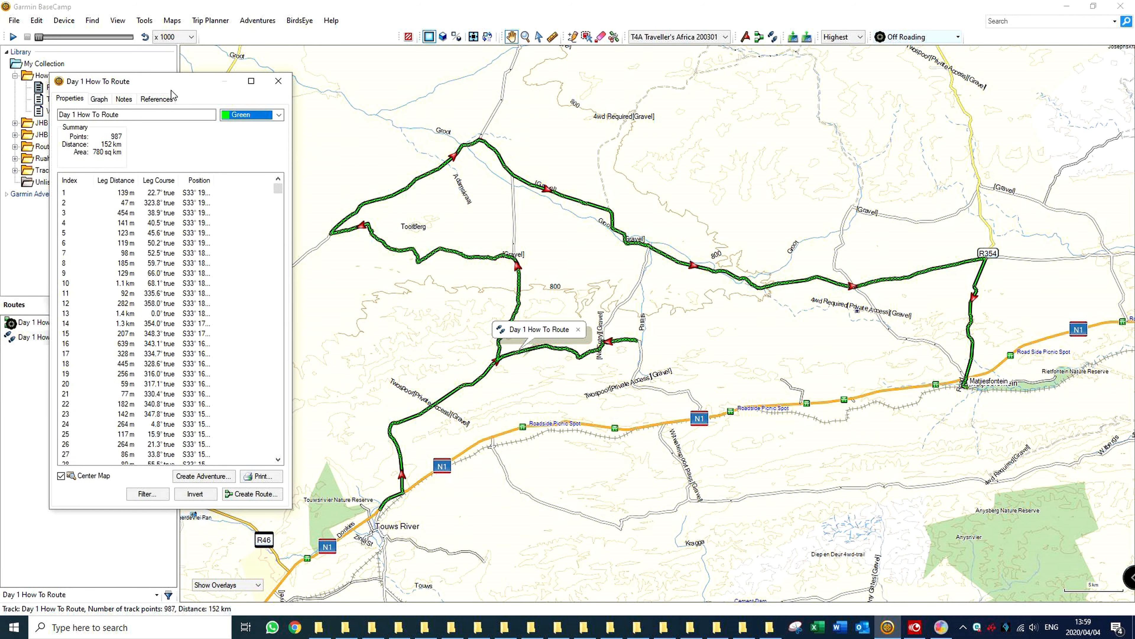
# - Locate track points 5, 7, 11, 15 and 16 on the map north of Touws River
pyautogui.click(129, 234)
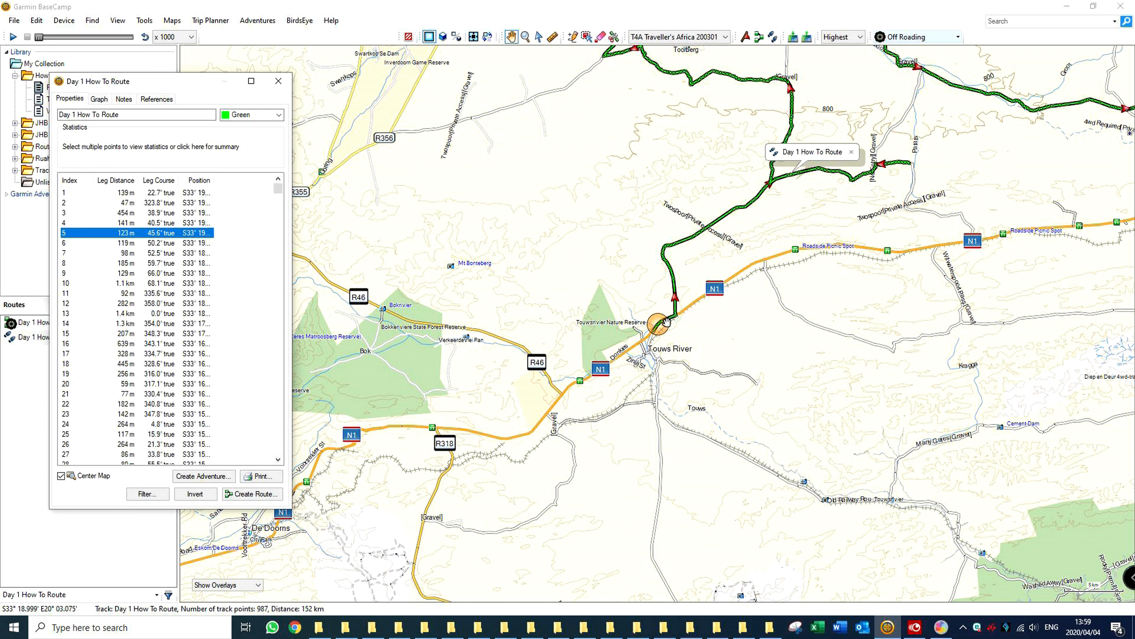
pyautogui.scroll(2, 654, 336)
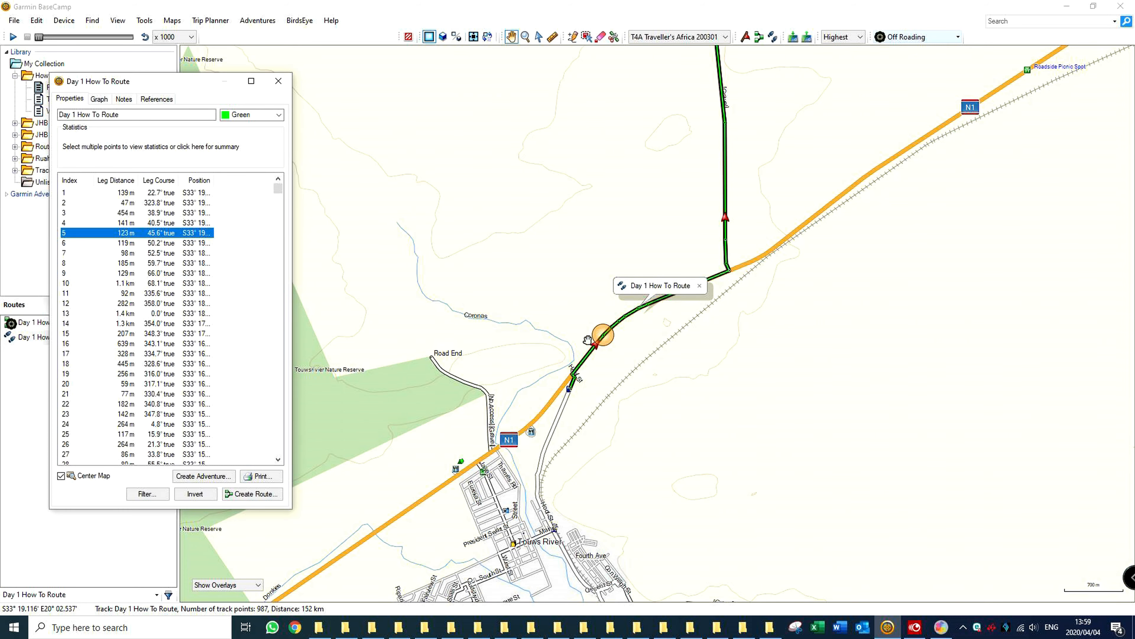
pyautogui.click(146, 254)
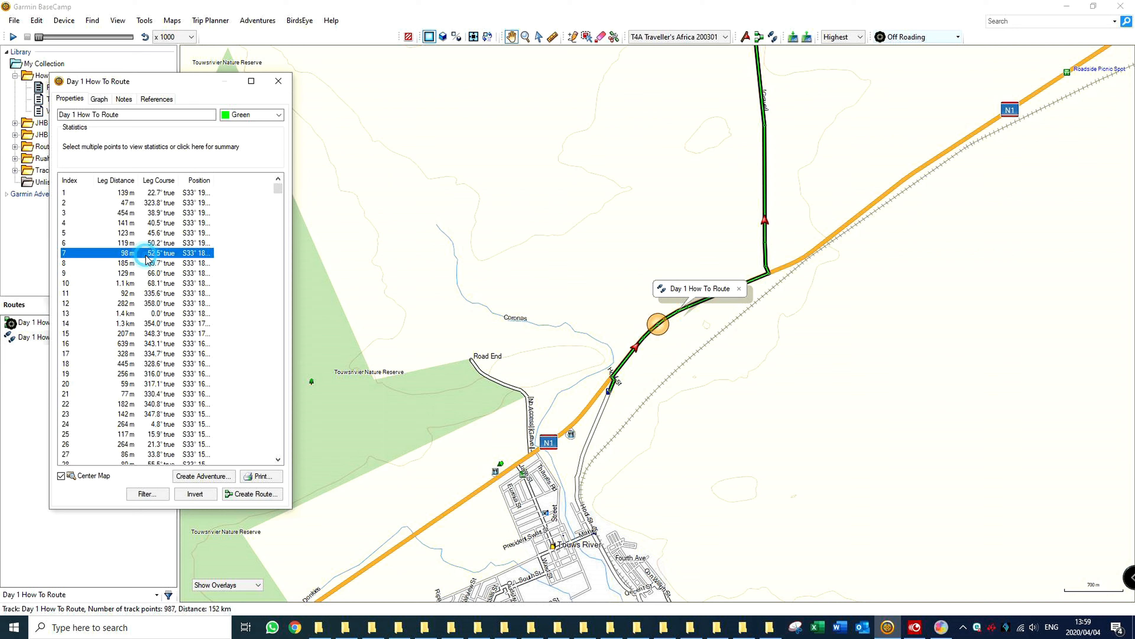
pyautogui.click(146, 294)
pyautogui.click(146, 334)
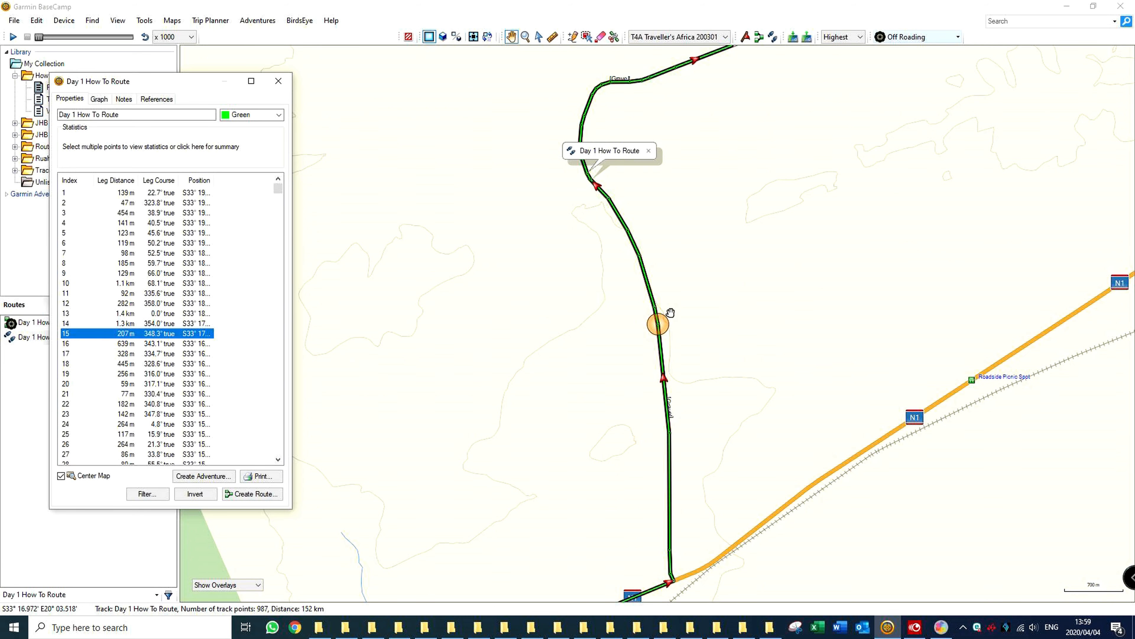
pyautogui.scroll(-2, 671, 312)
pyautogui.click(208, 344)
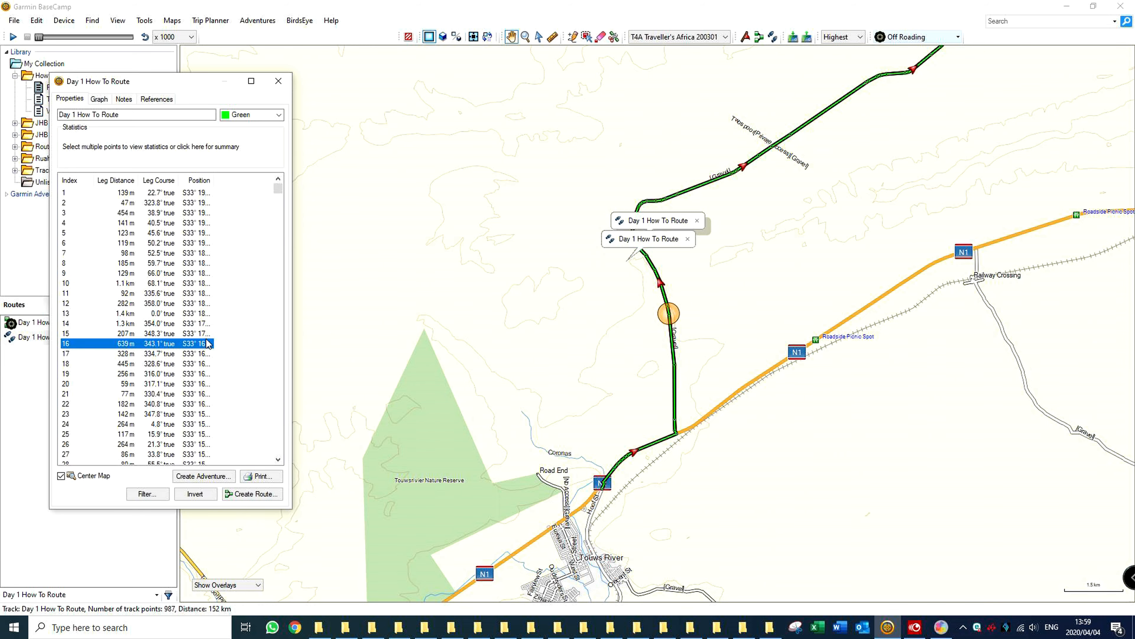
# - Step through the track's points from 17 to 208, following their positions on the map, and close the track's properties
pyautogui.press('Down')
pyautogui.press('Down')
pyautogui.press('Down')
pyautogui.press('Down')
pyautogui.press('Down')
pyautogui.press('Down')
pyautogui.press('Down')
pyautogui.press('Down')
pyautogui.press('Down')
pyautogui.press('Down')
pyautogui.press('Down')
pyautogui.press('Down')
pyautogui.press('Down')
pyautogui.press('Down')
pyautogui.press('Down')
pyautogui.press('Down')
pyautogui.scroll(-1, 610, 303)
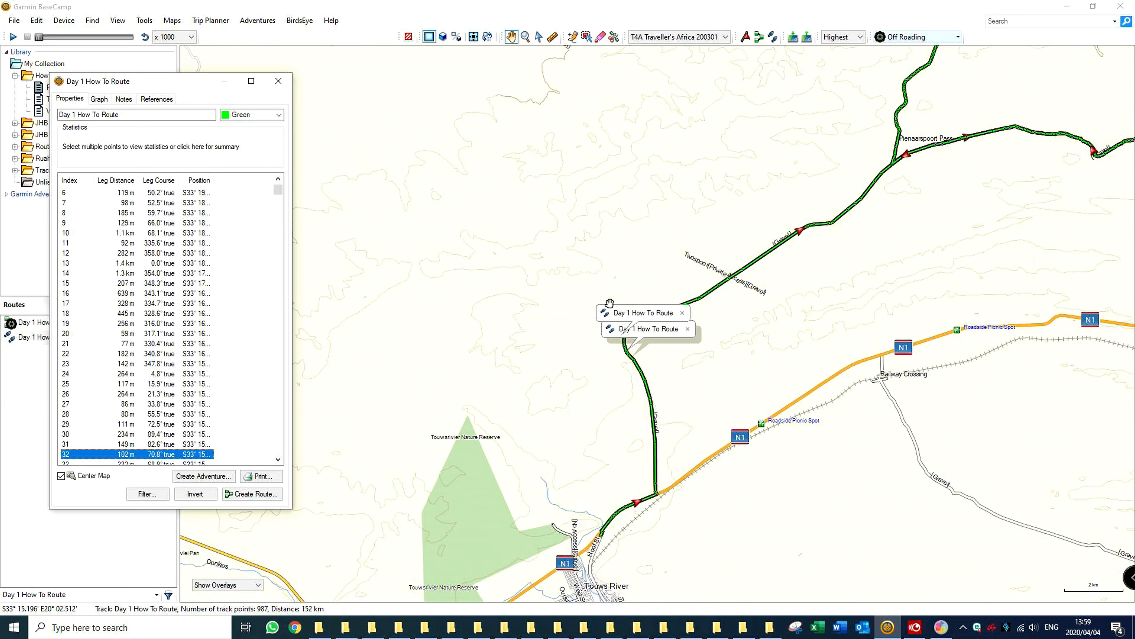
pyautogui.scroll(-2, 609, 303)
pyautogui.press('Down')
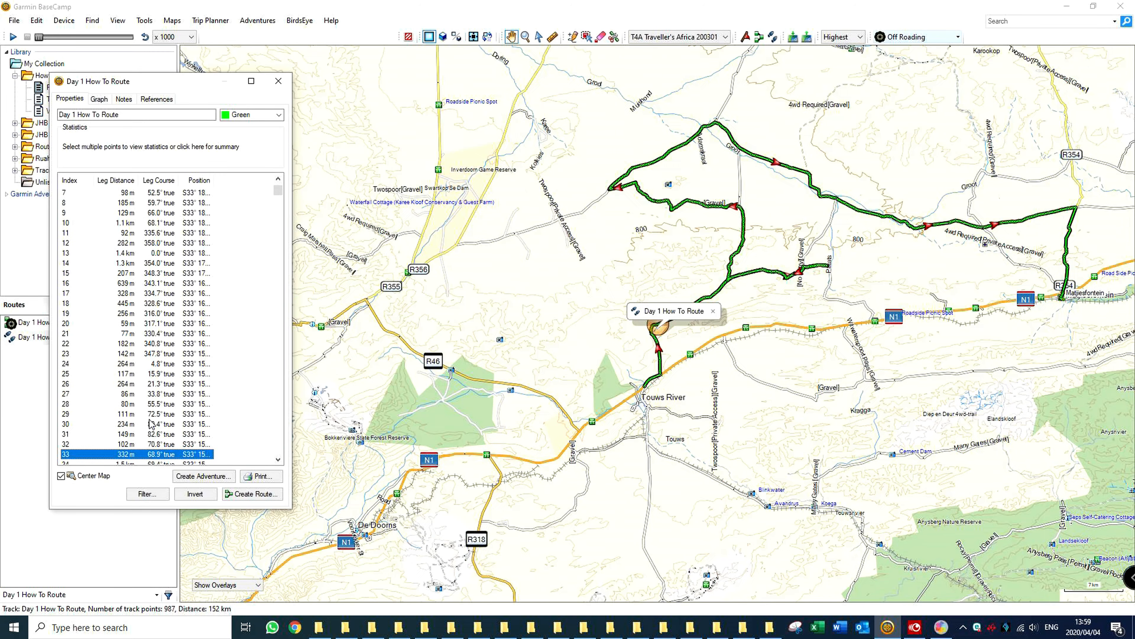
pyautogui.press('Down')
pyautogui.press('Down')
pyautogui.press('Down')
pyautogui.press('Down')
pyautogui.press('Down')
pyautogui.press('Down')
pyautogui.press('Down')
pyautogui.press('Down')
pyautogui.press('Down')
pyautogui.press('Down')
pyautogui.press('Down')
pyautogui.press('Down')
pyautogui.press('Down')
pyautogui.press('Down')
pyautogui.press('Down')
pyautogui.press('Down')
pyautogui.press('Down')
pyautogui.press('Down')
pyautogui.press('Down')
pyautogui.press('Down')
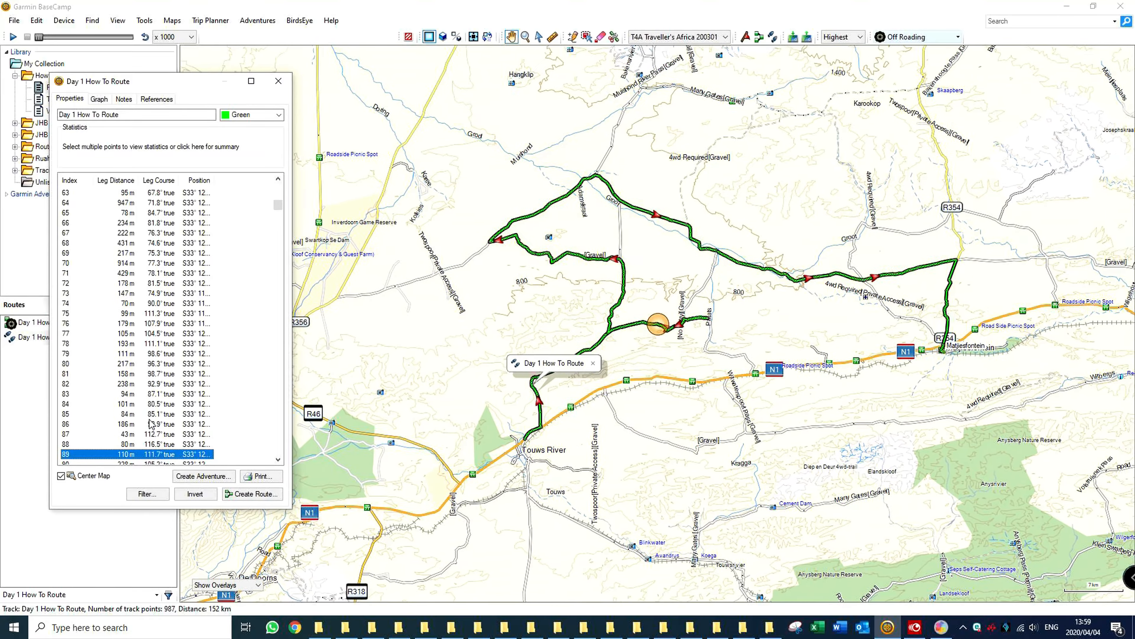
pyautogui.press('Down')
pyautogui.press('Down')
pyautogui.press('Down')
pyautogui.press('Down')
pyautogui.press('Down')
pyautogui.press('Down')
pyautogui.press('Down')
pyautogui.press('Down')
pyautogui.press('Down')
pyautogui.press('Down')
pyautogui.press('Down')
pyautogui.press('Down')
pyautogui.press('Down')
pyautogui.press('Down')
pyautogui.press('Down')
pyautogui.press('Down')
pyautogui.press('Down')
pyautogui.press('Down')
pyautogui.press('Down')
pyautogui.press('Down')
pyautogui.press('Down')
pyautogui.press('Down')
pyautogui.press('Down')
pyautogui.press('Down')
pyautogui.press('Down')
pyautogui.press('Down')
pyautogui.press('Down')
pyautogui.press('Down')
pyautogui.press('Down')
pyautogui.press('Down')
pyautogui.press('Down')
pyautogui.press('Down')
pyautogui.press('Down')
pyautogui.press('Down')
pyautogui.press('Down')
pyautogui.press('Down')
pyautogui.press('Down')
pyautogui.press('Down')
pyautogui.press('Down')
pyautogui.press('Down')
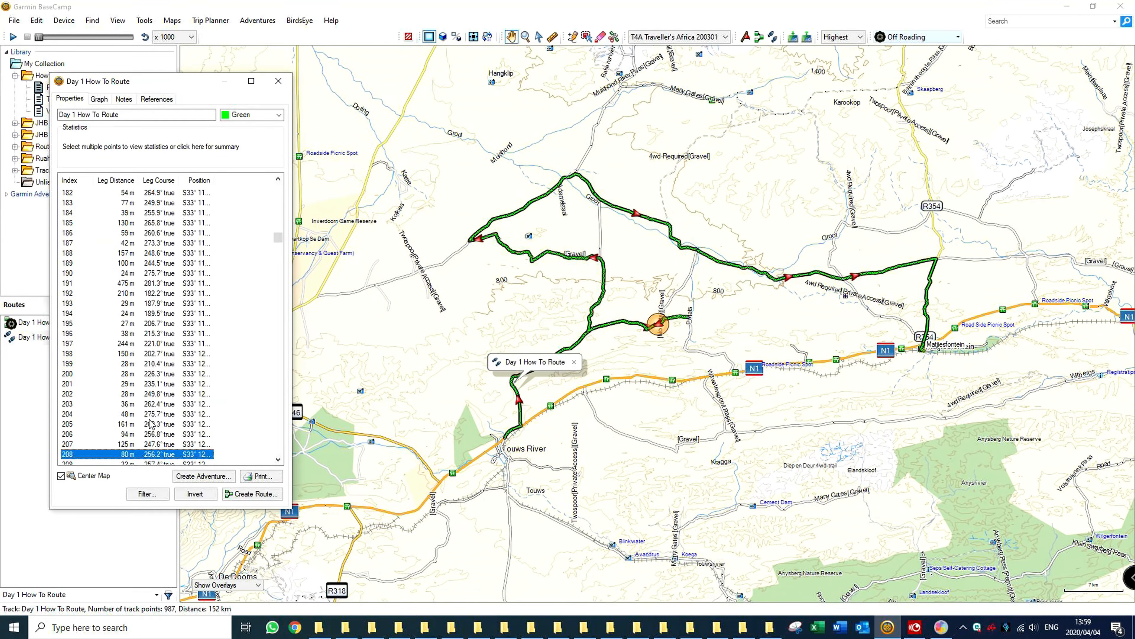
pyautogui.click(278, 81)
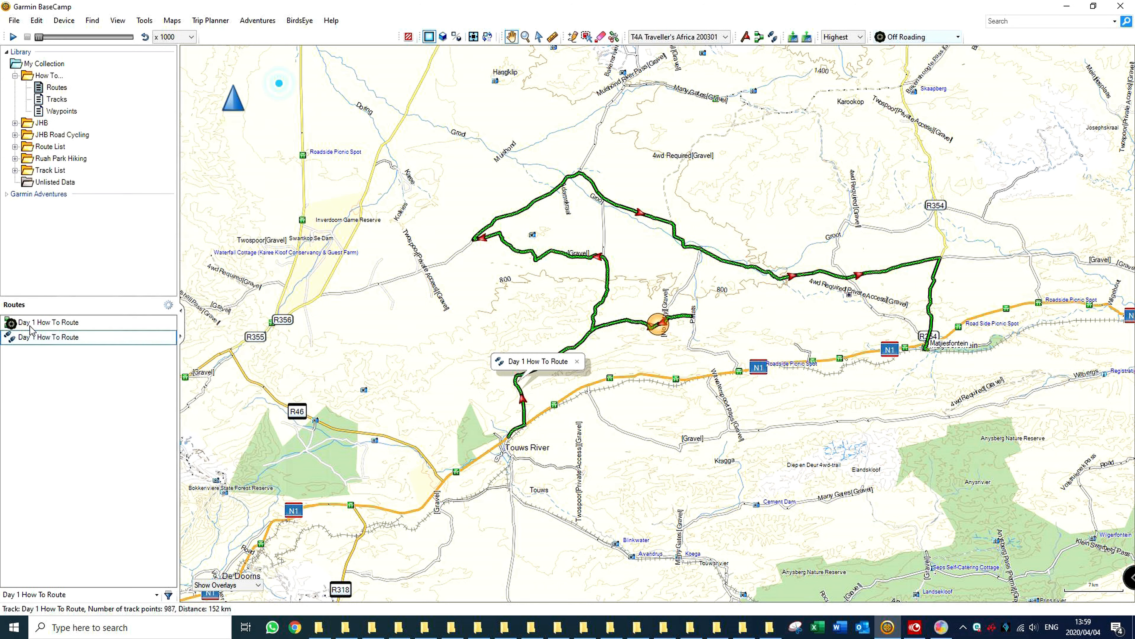
# - Inspect the Day 1 How To Route route and its track one after the other in the Routes list
pyautogui.click(45, 387)
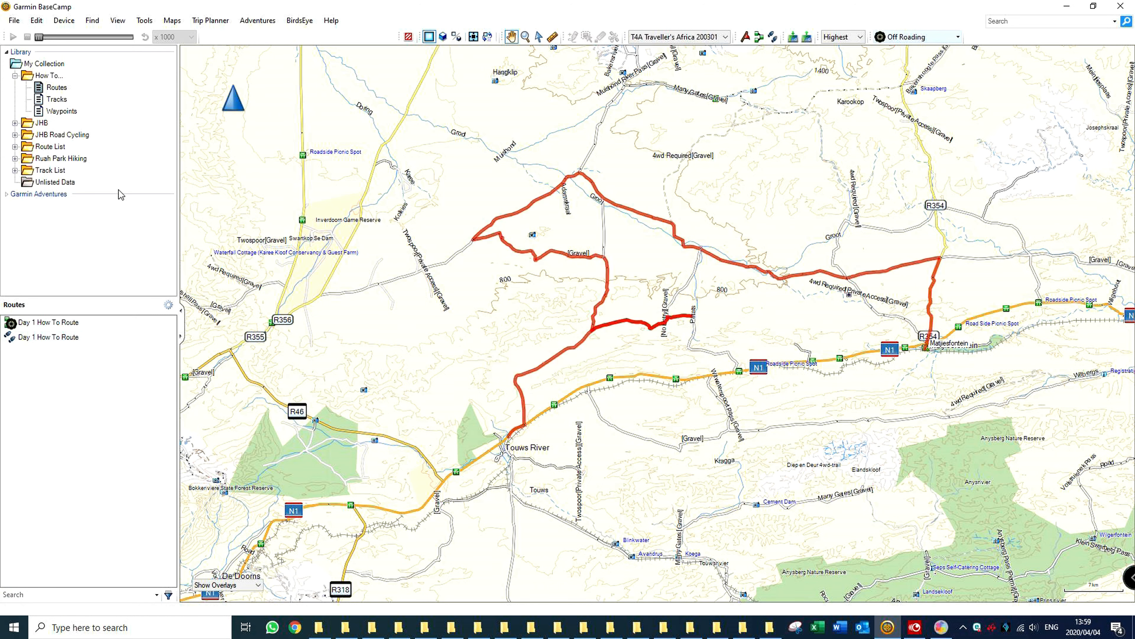
pyautogui.click(75, 90)
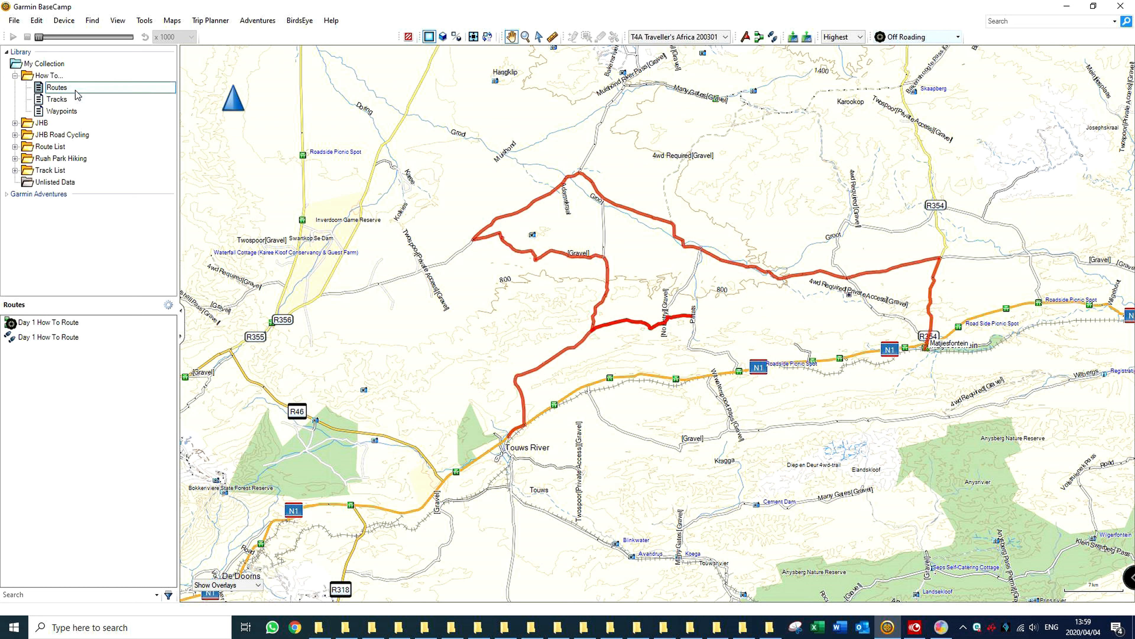
pyautogui.click(41, 323)
pyautogui.click(42, 338)
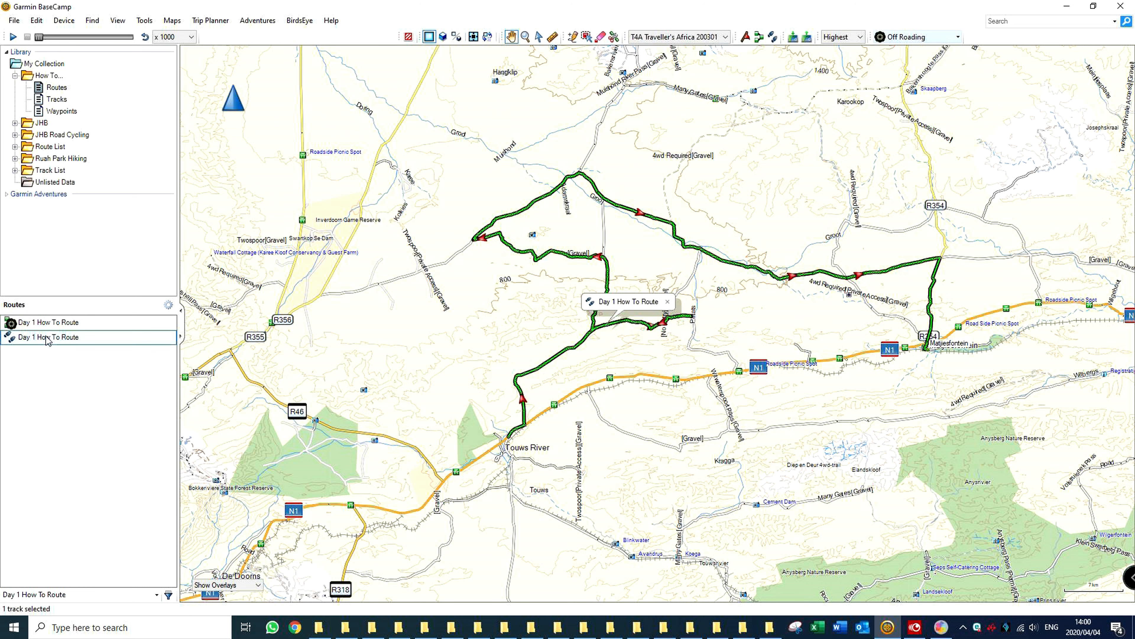
# - Place the Day 1 How To Route track in the Tracks list and remove it from the Routes list
pyautogui.moveTo(49, 343); pyautogui.dragTo(57, 99)
pyautogui.click(57, 99)
pyautogui.click(57, 88)
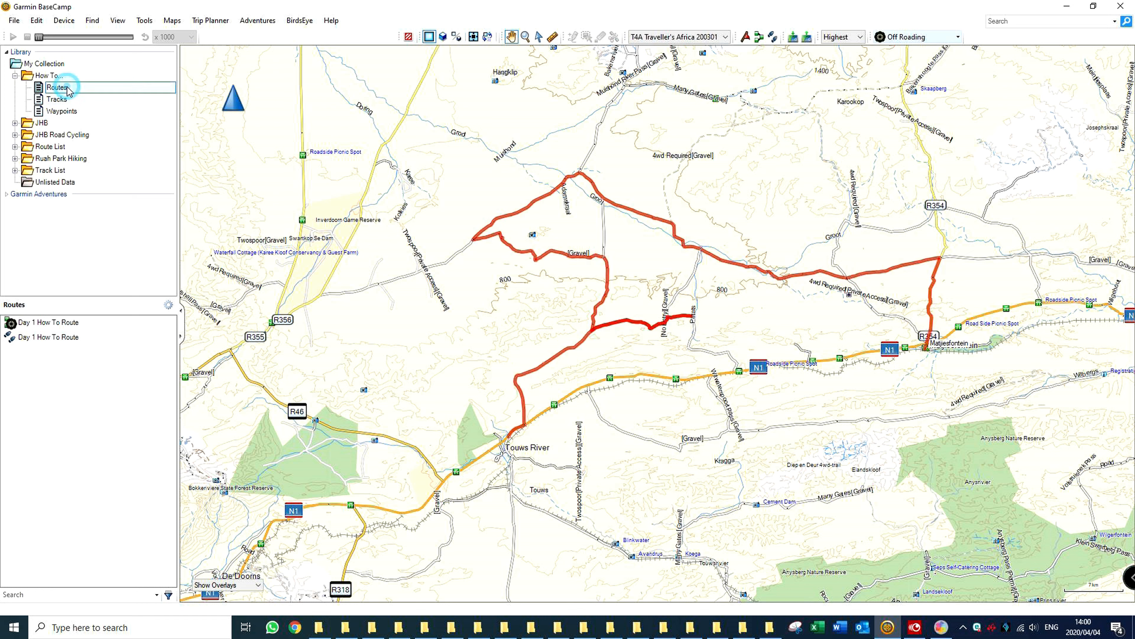
pyautogui.click(32, 338)
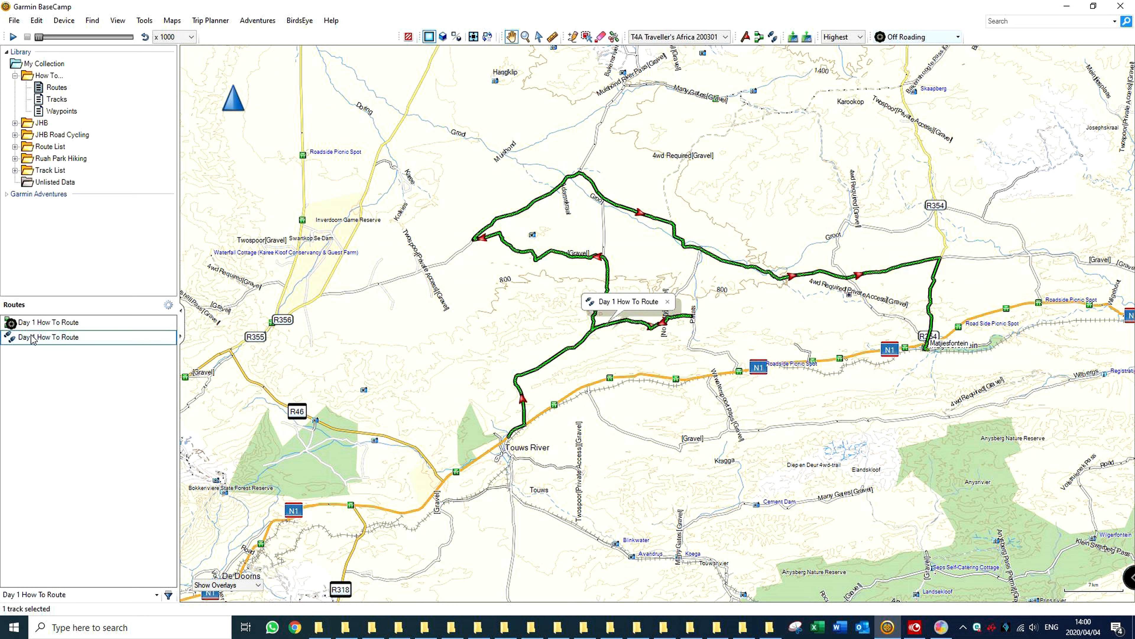
pyautogui.press('Delete')
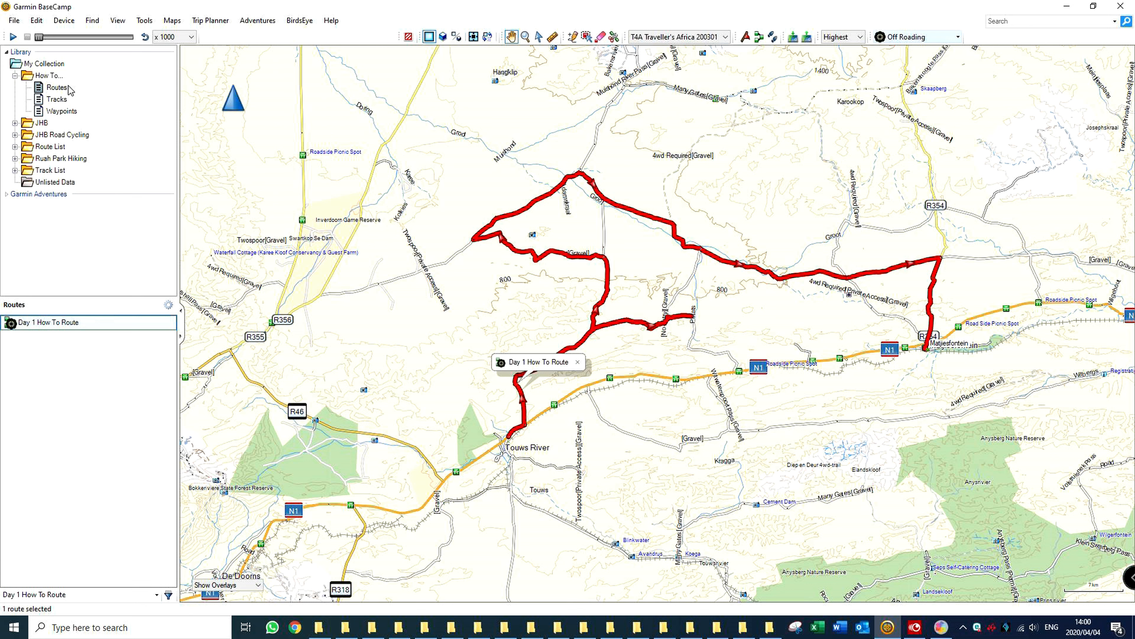
# - Review the contents of the How To folder and its Routes, Tracks and Waypoints lists one after the other
pyautogui.click(49, 77)
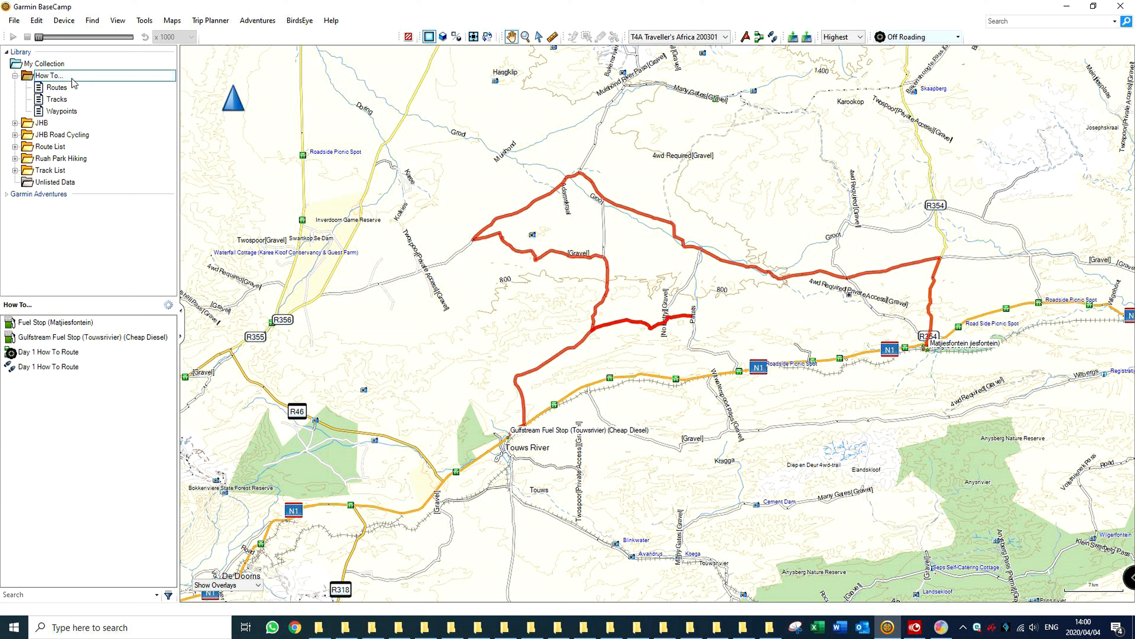
pyautogui.click(55, 91)
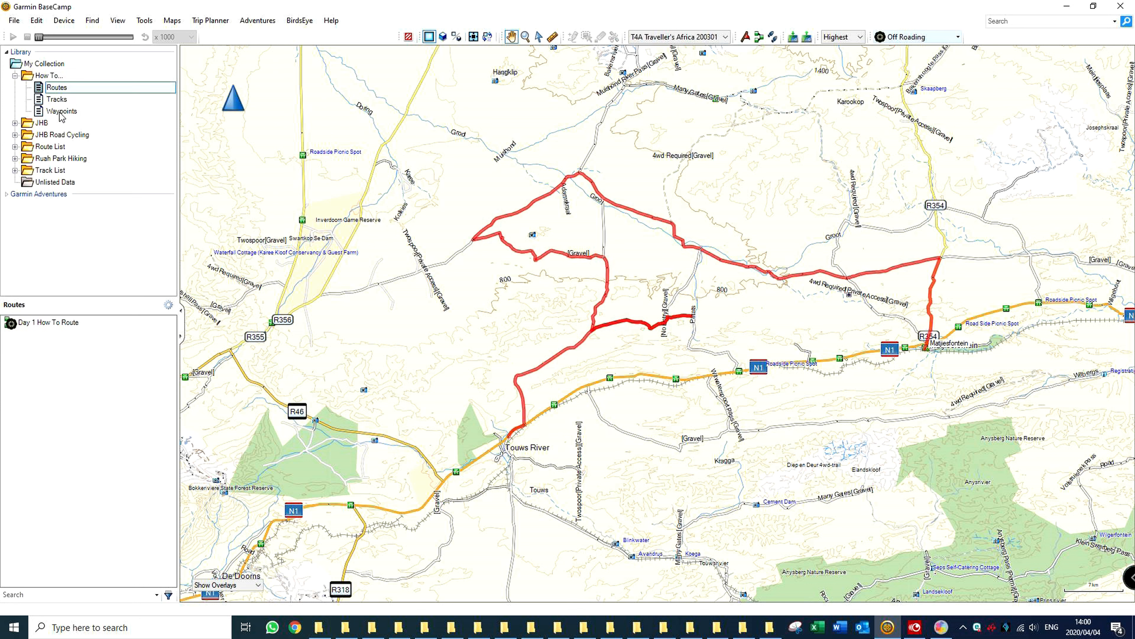
pyautogui.click(56, 103)
pyautogui.click(62, 116)
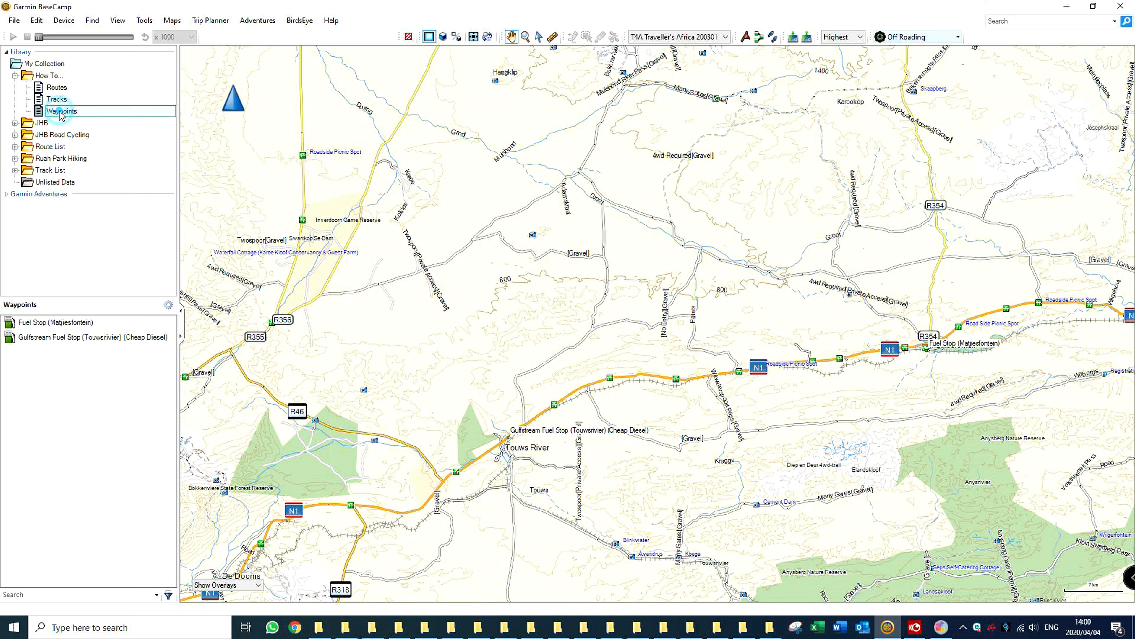